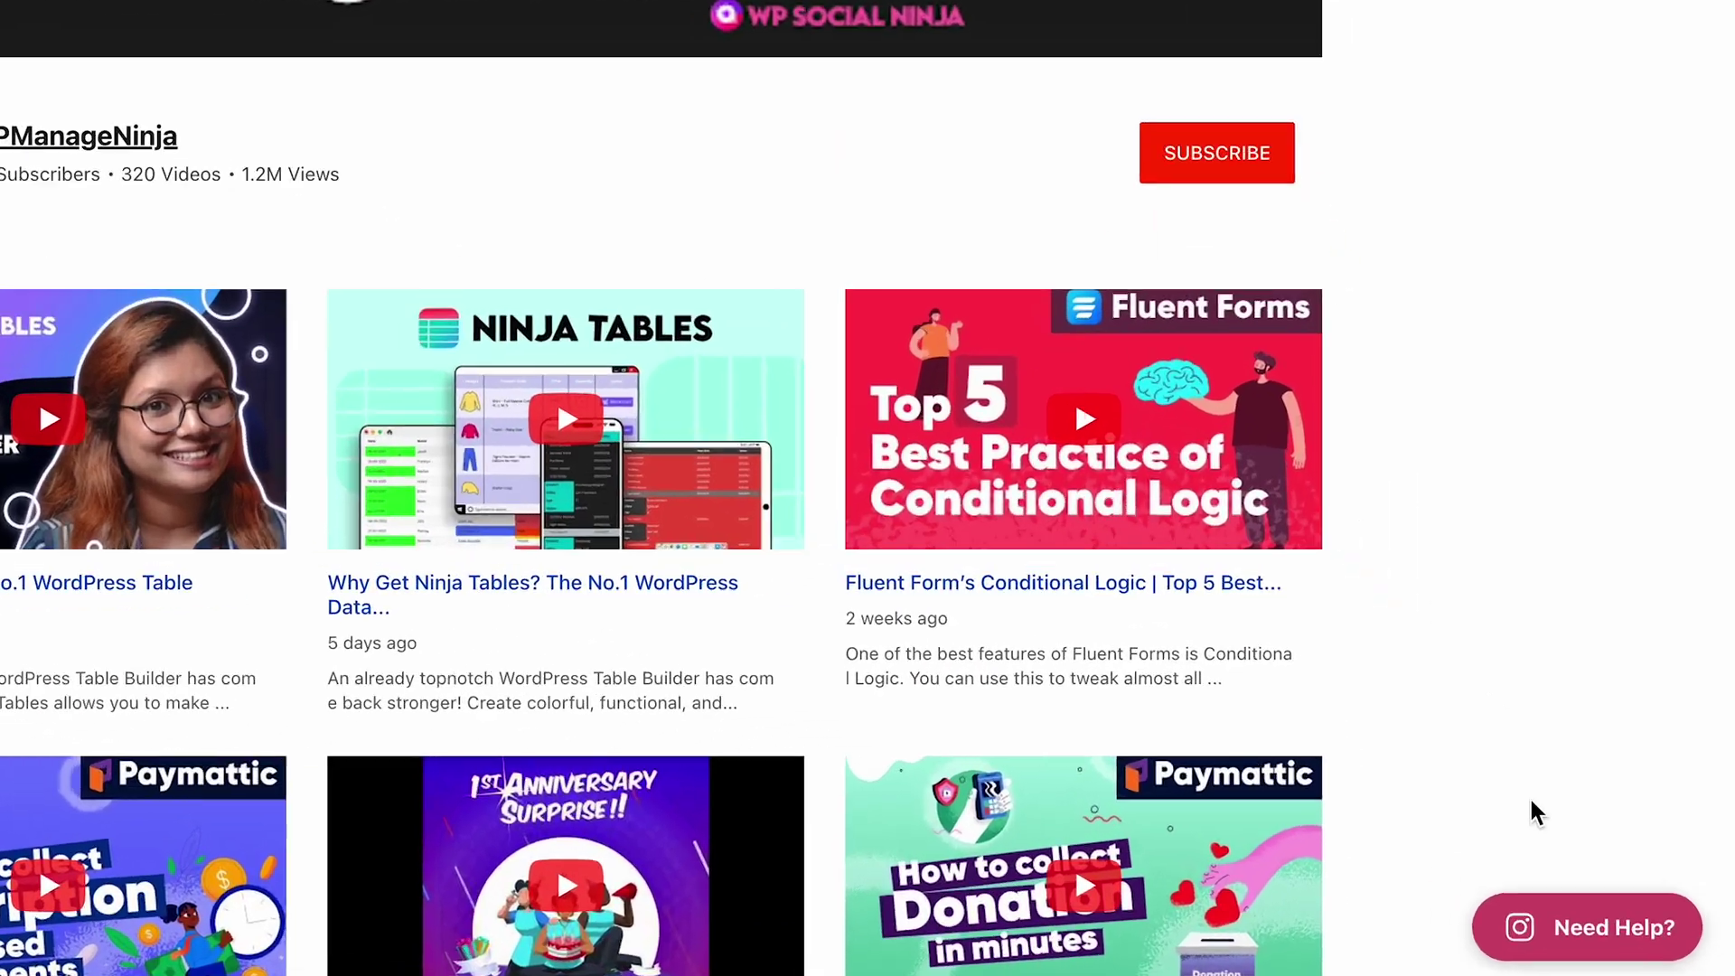
Step: Open the site's Need Help chat popup on the previewed page
click(1620, 940)
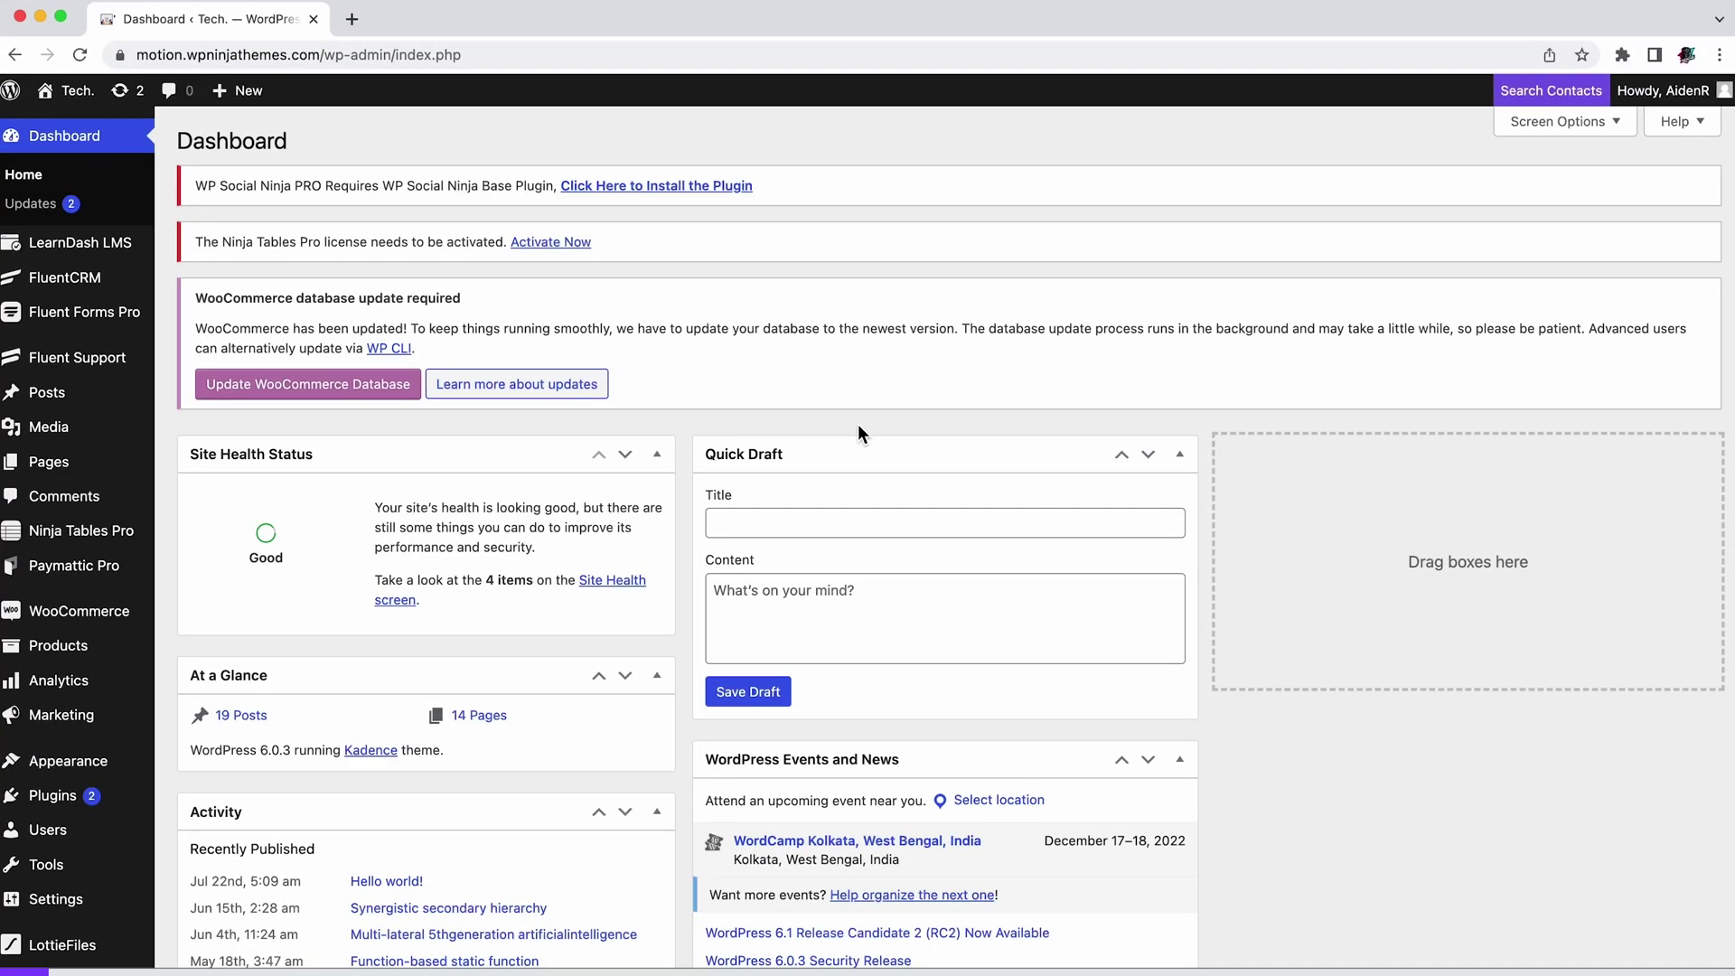
Step: Search the plugin directory for 'WP Social Ninja', then install and activate it
click(96, 799)
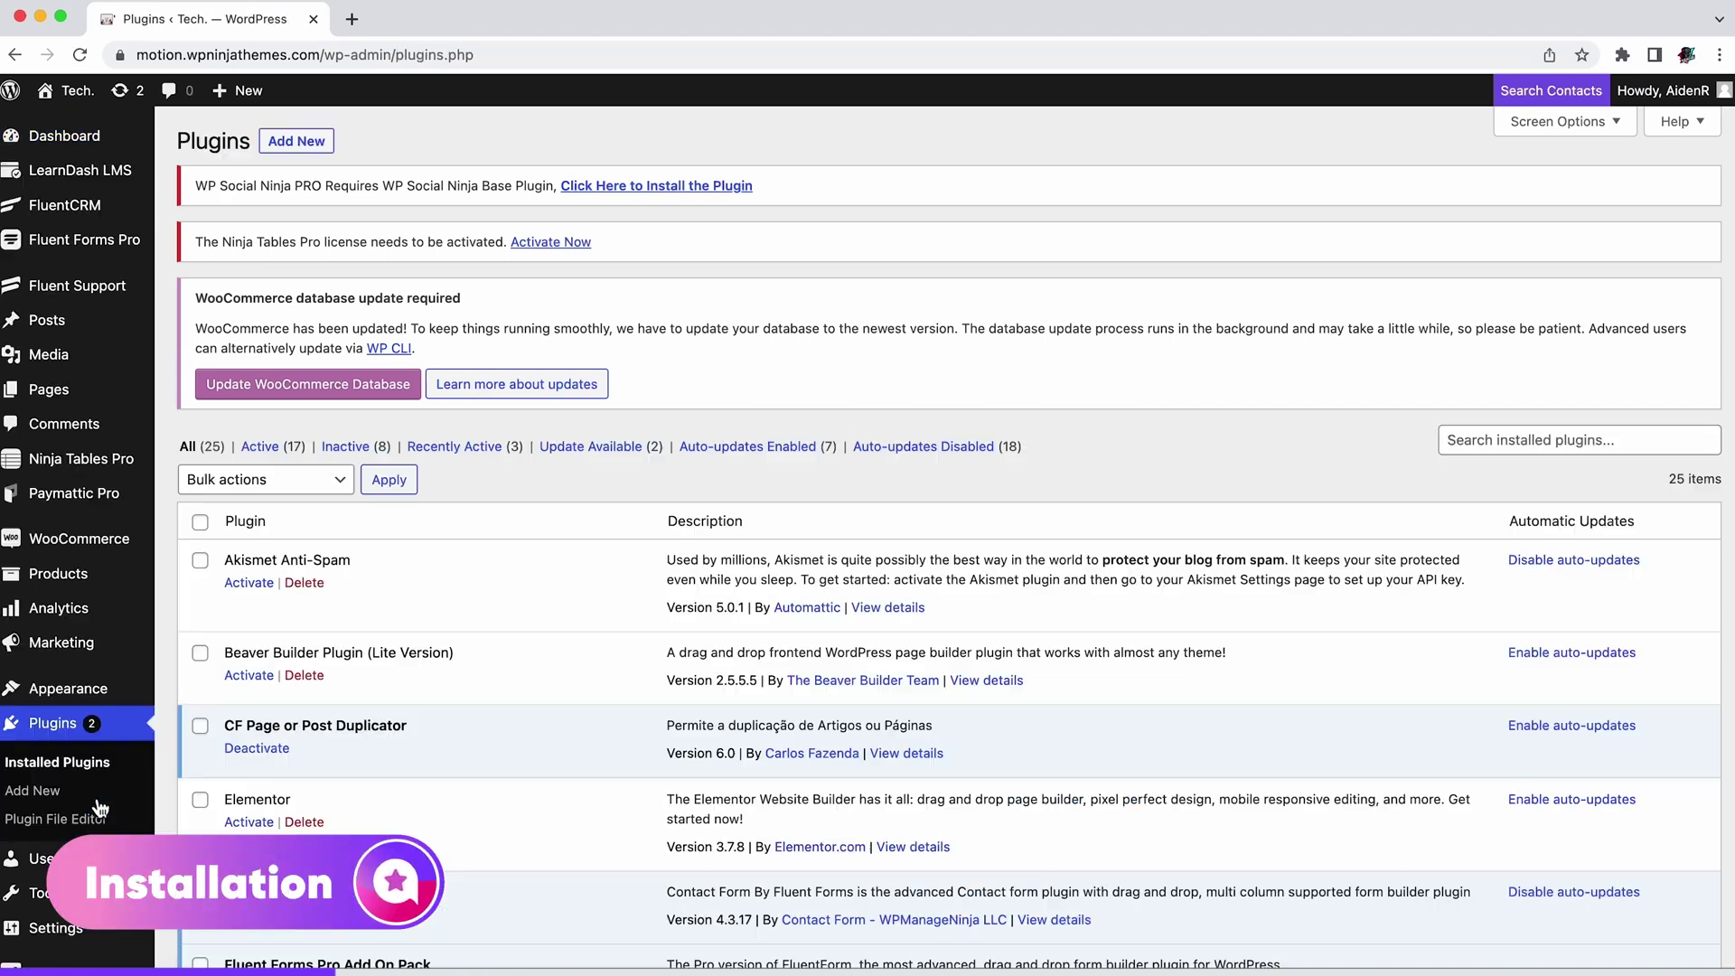
click(312, 144)
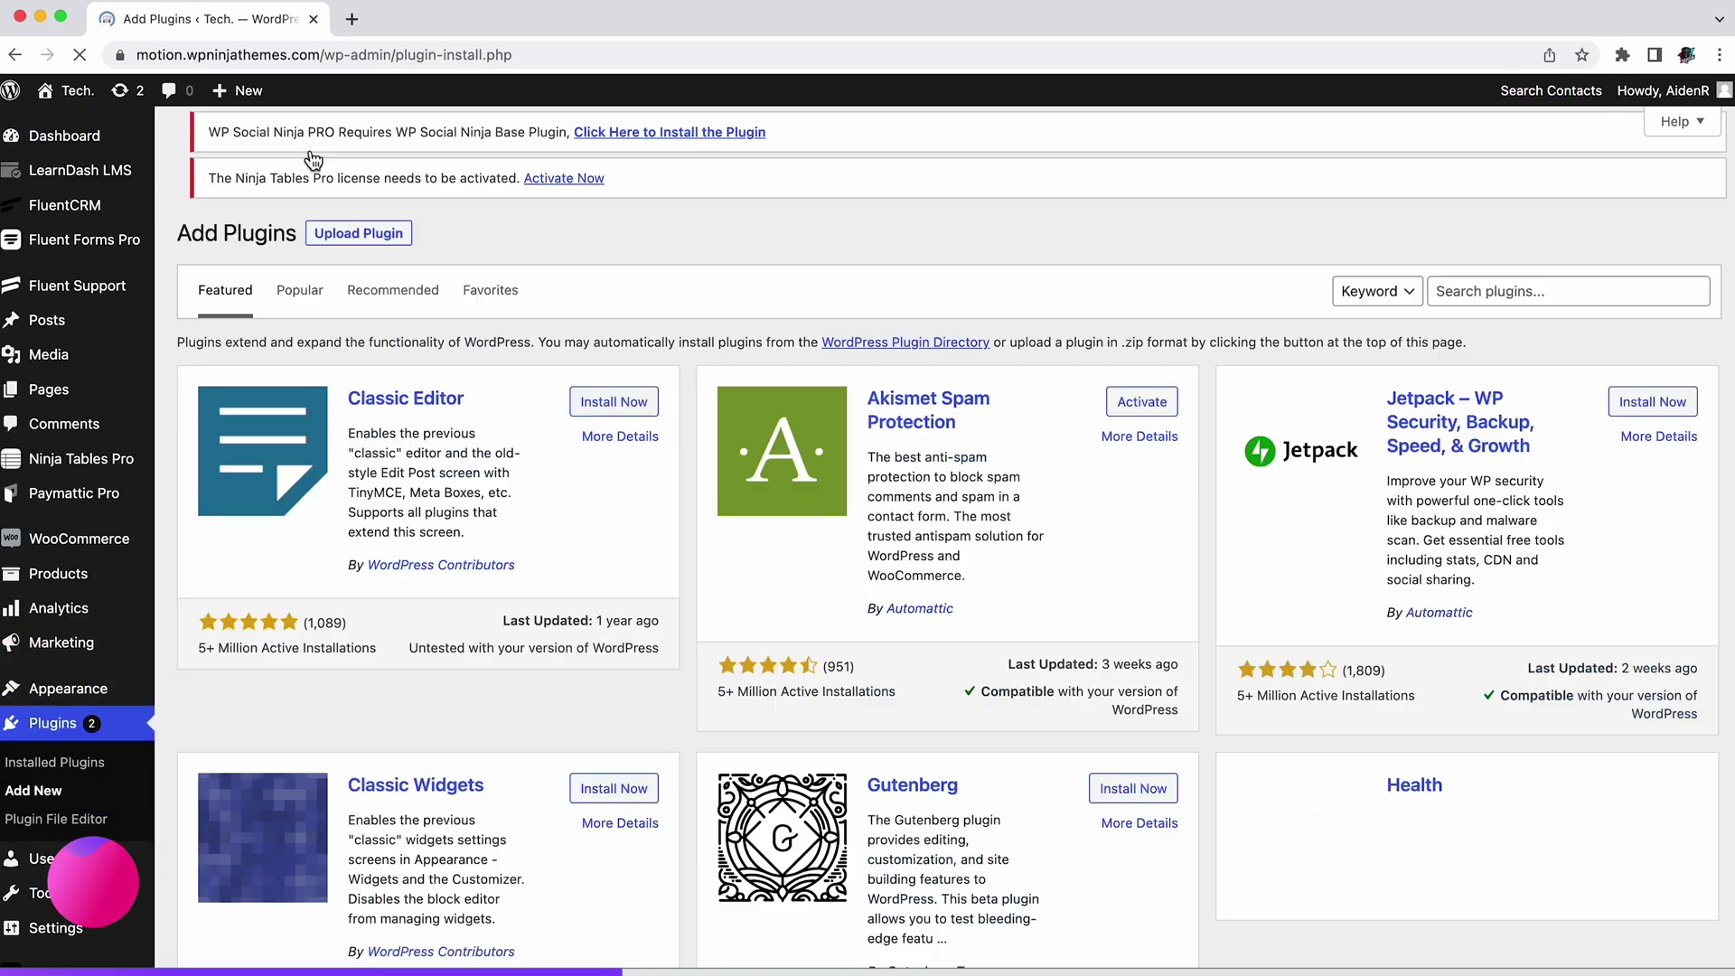
click(1526, 308)
text(WP Social Ninja)
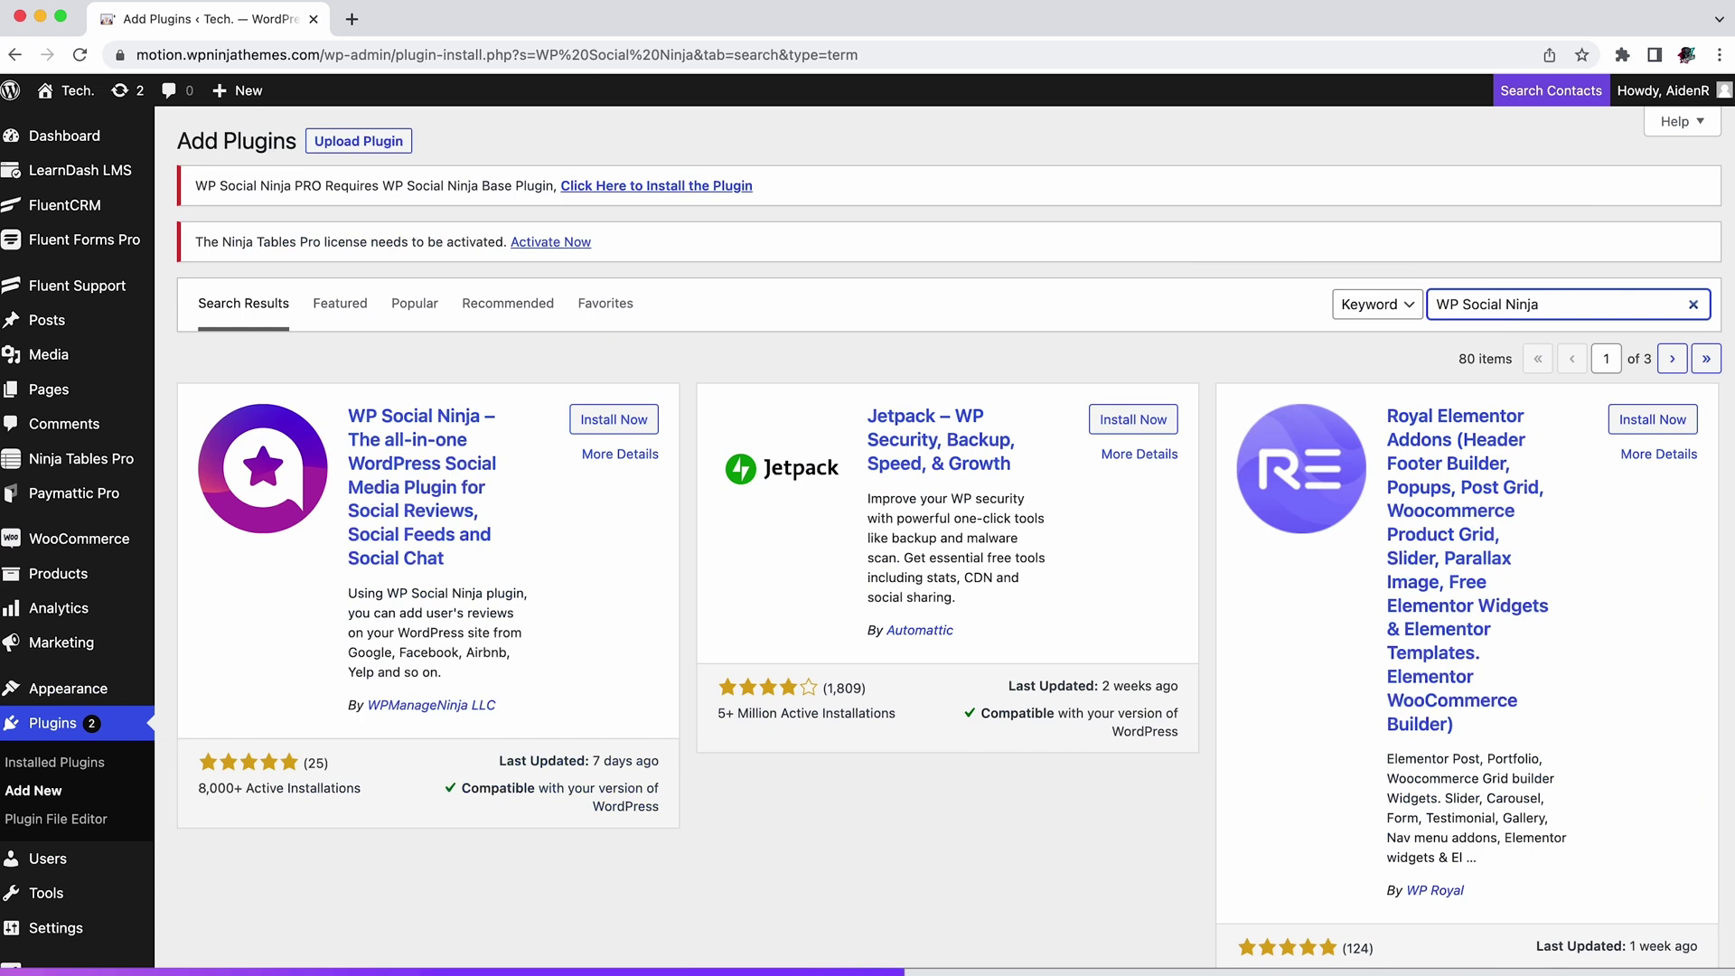
click(629, 432)
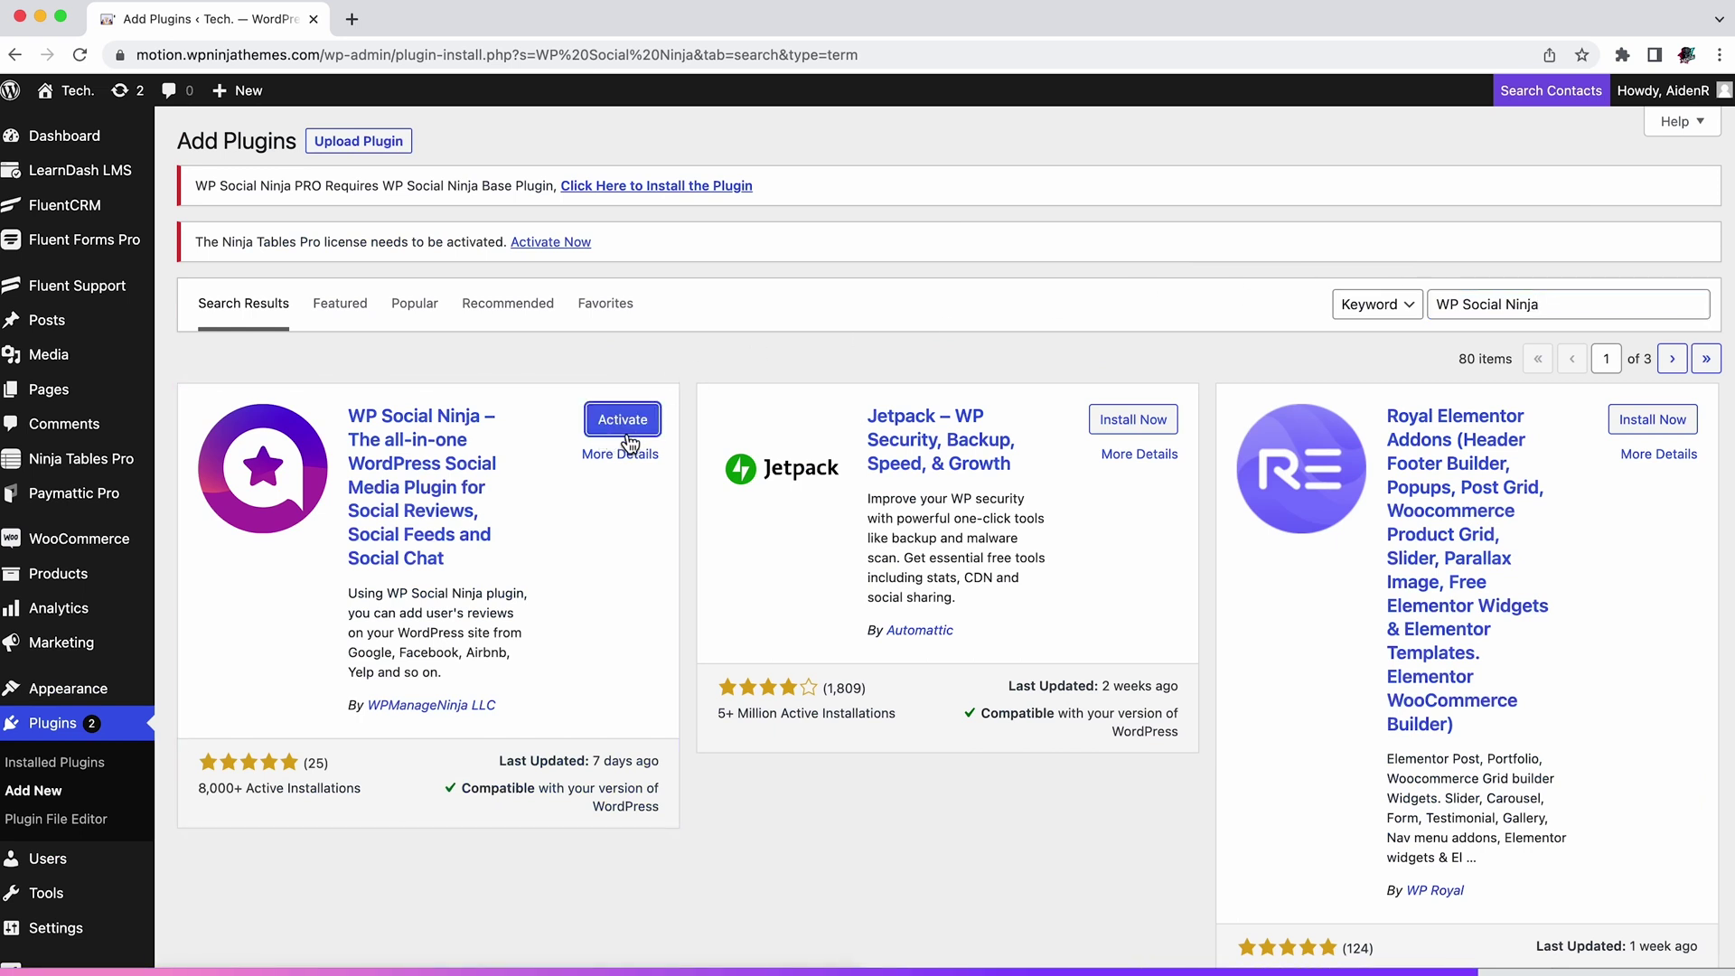
click(627, 435)
scroll(636, 383, down, 20)
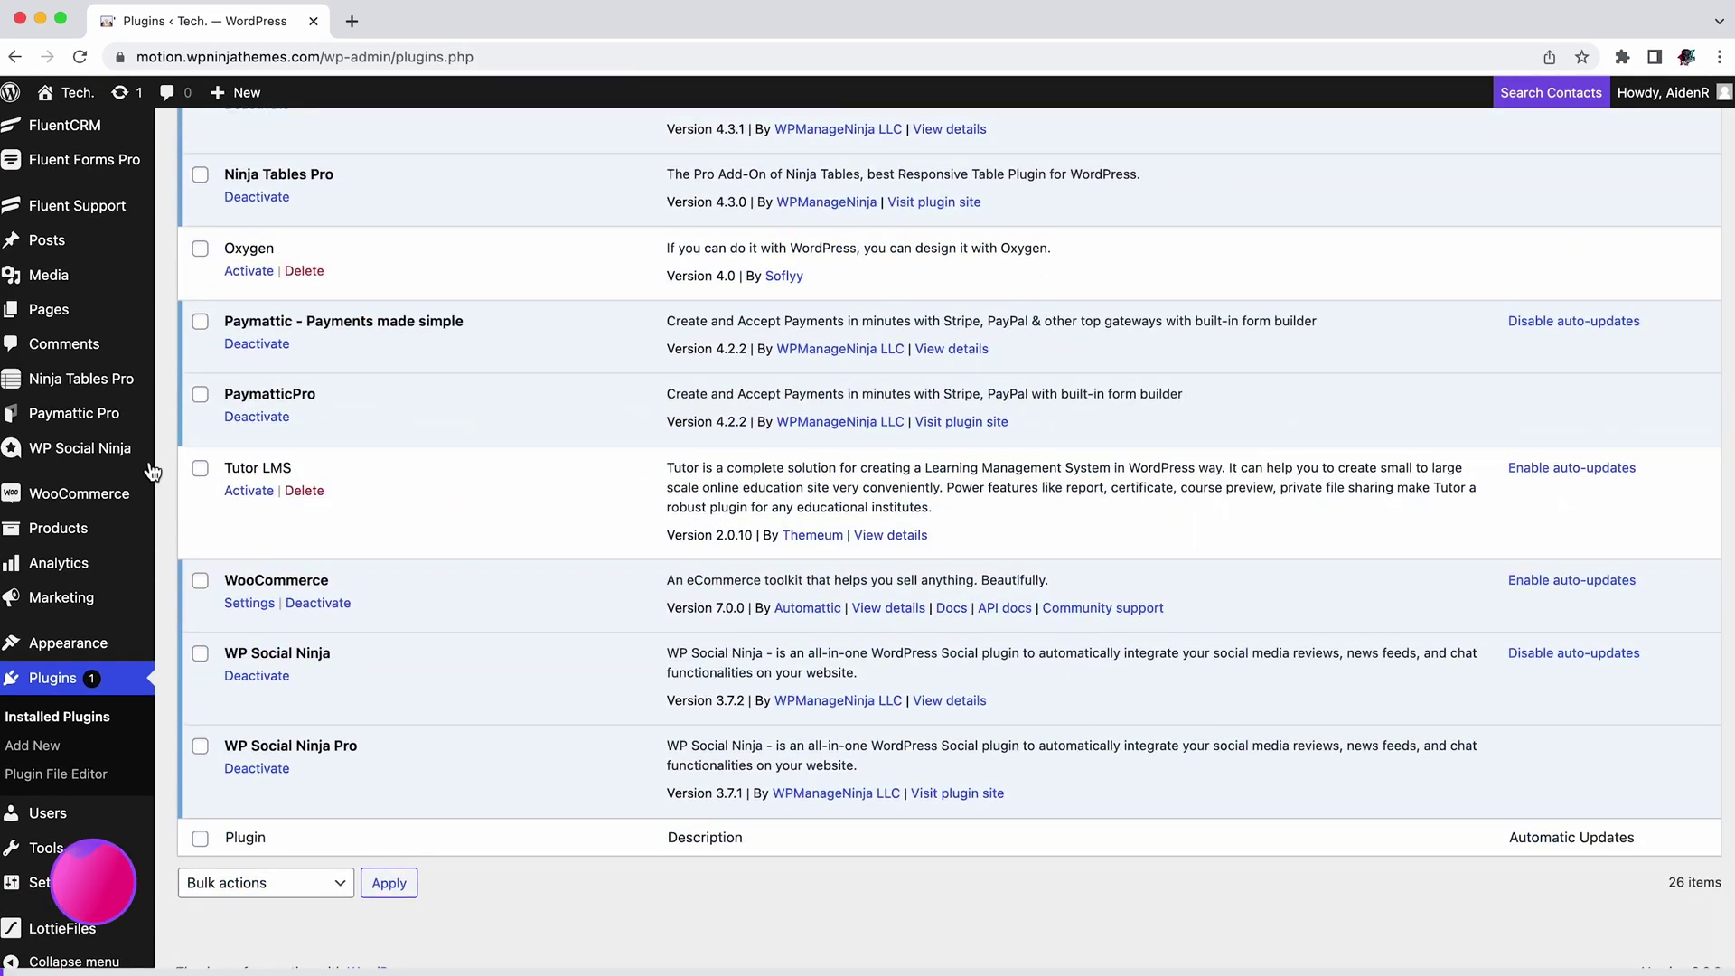
Step: Tour the Reviews, Testimonials, Templates, Notification Popups and Chat Widgets tabs, ending on Platforms
click(98, 458)
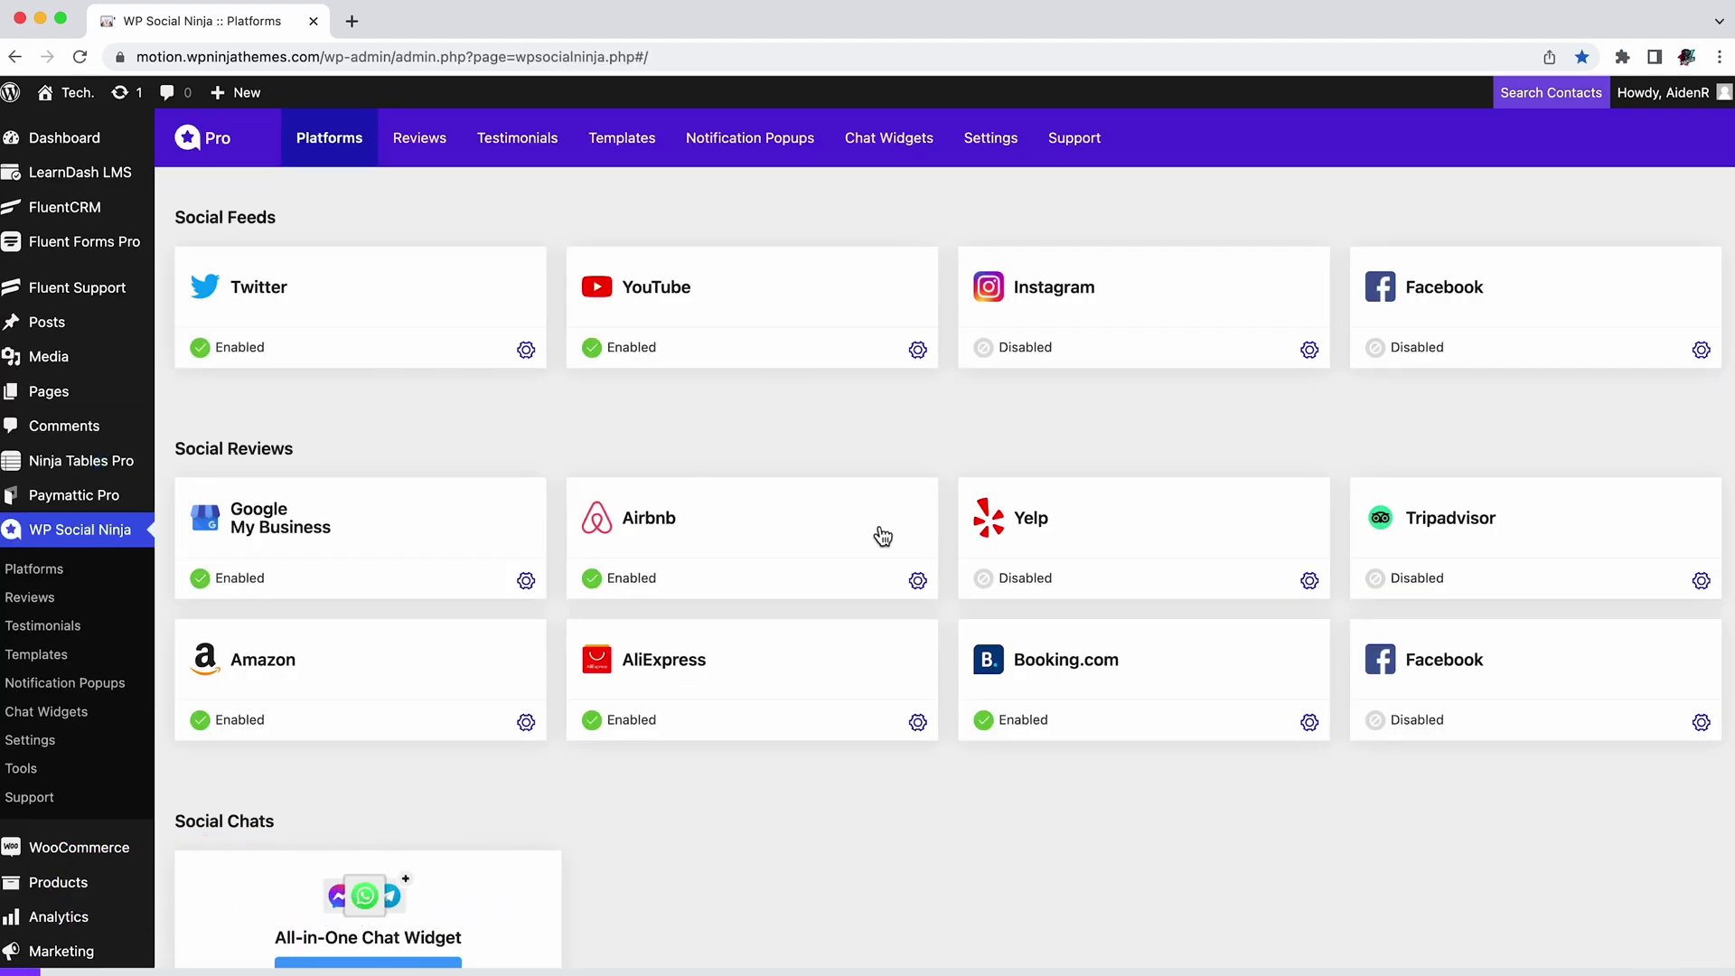
scroll(883, 536, down, 3)
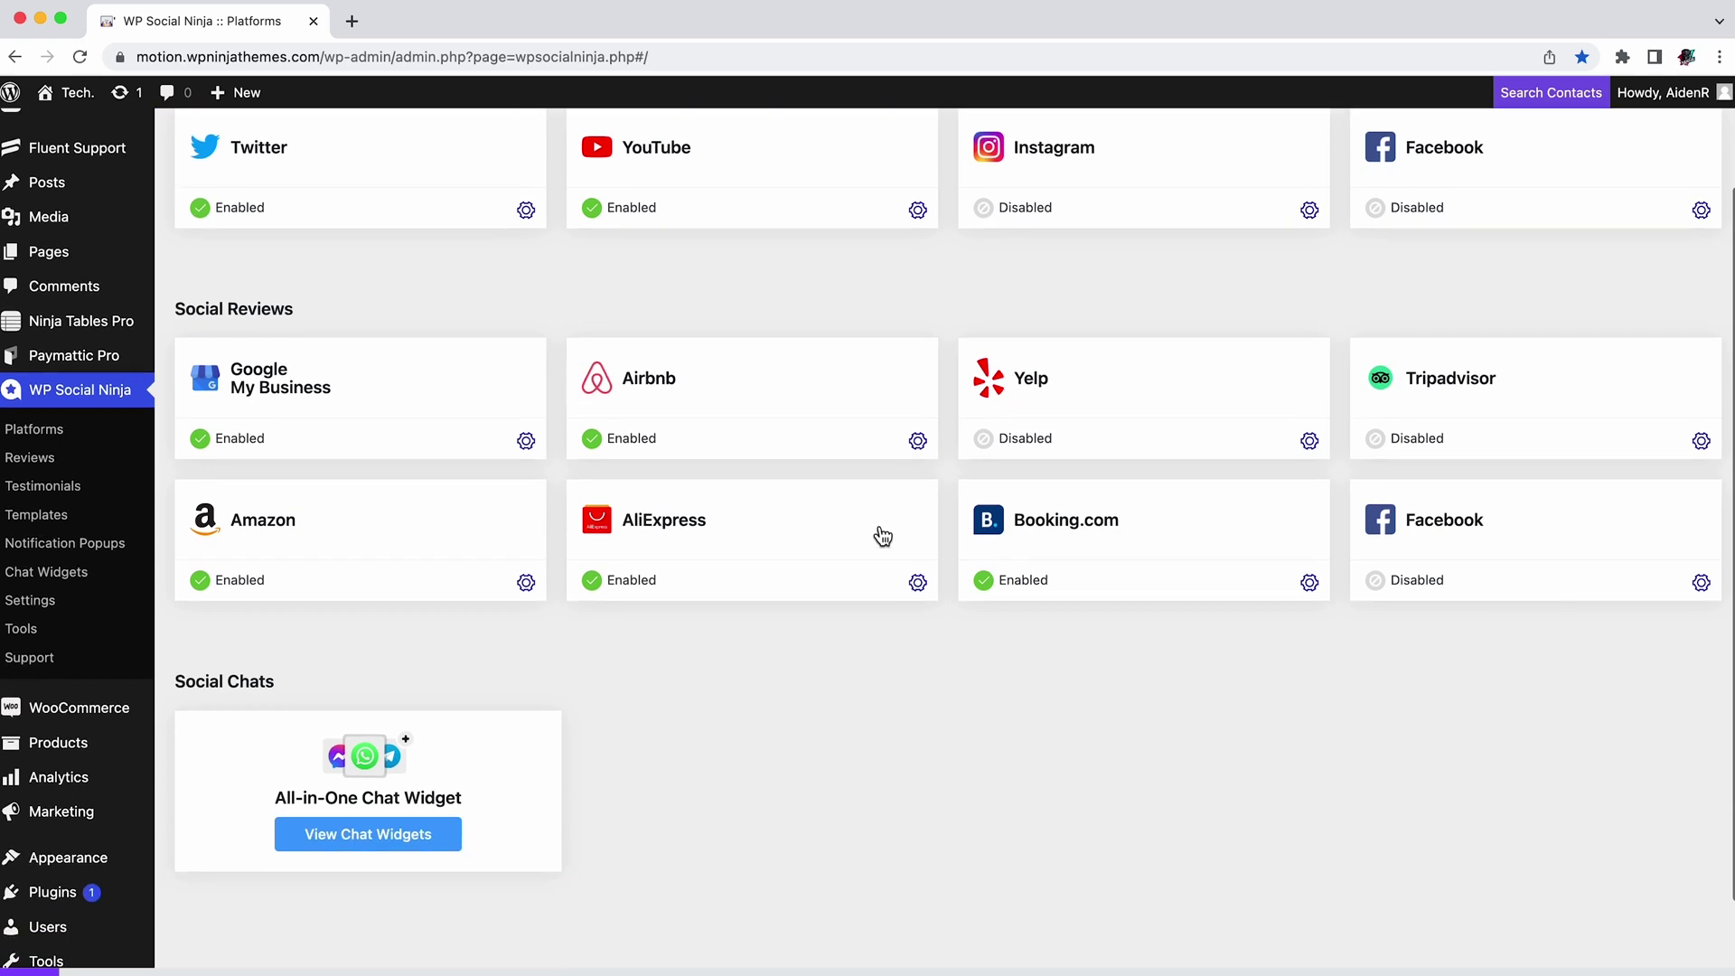
scroll(883, 537, up, 3)
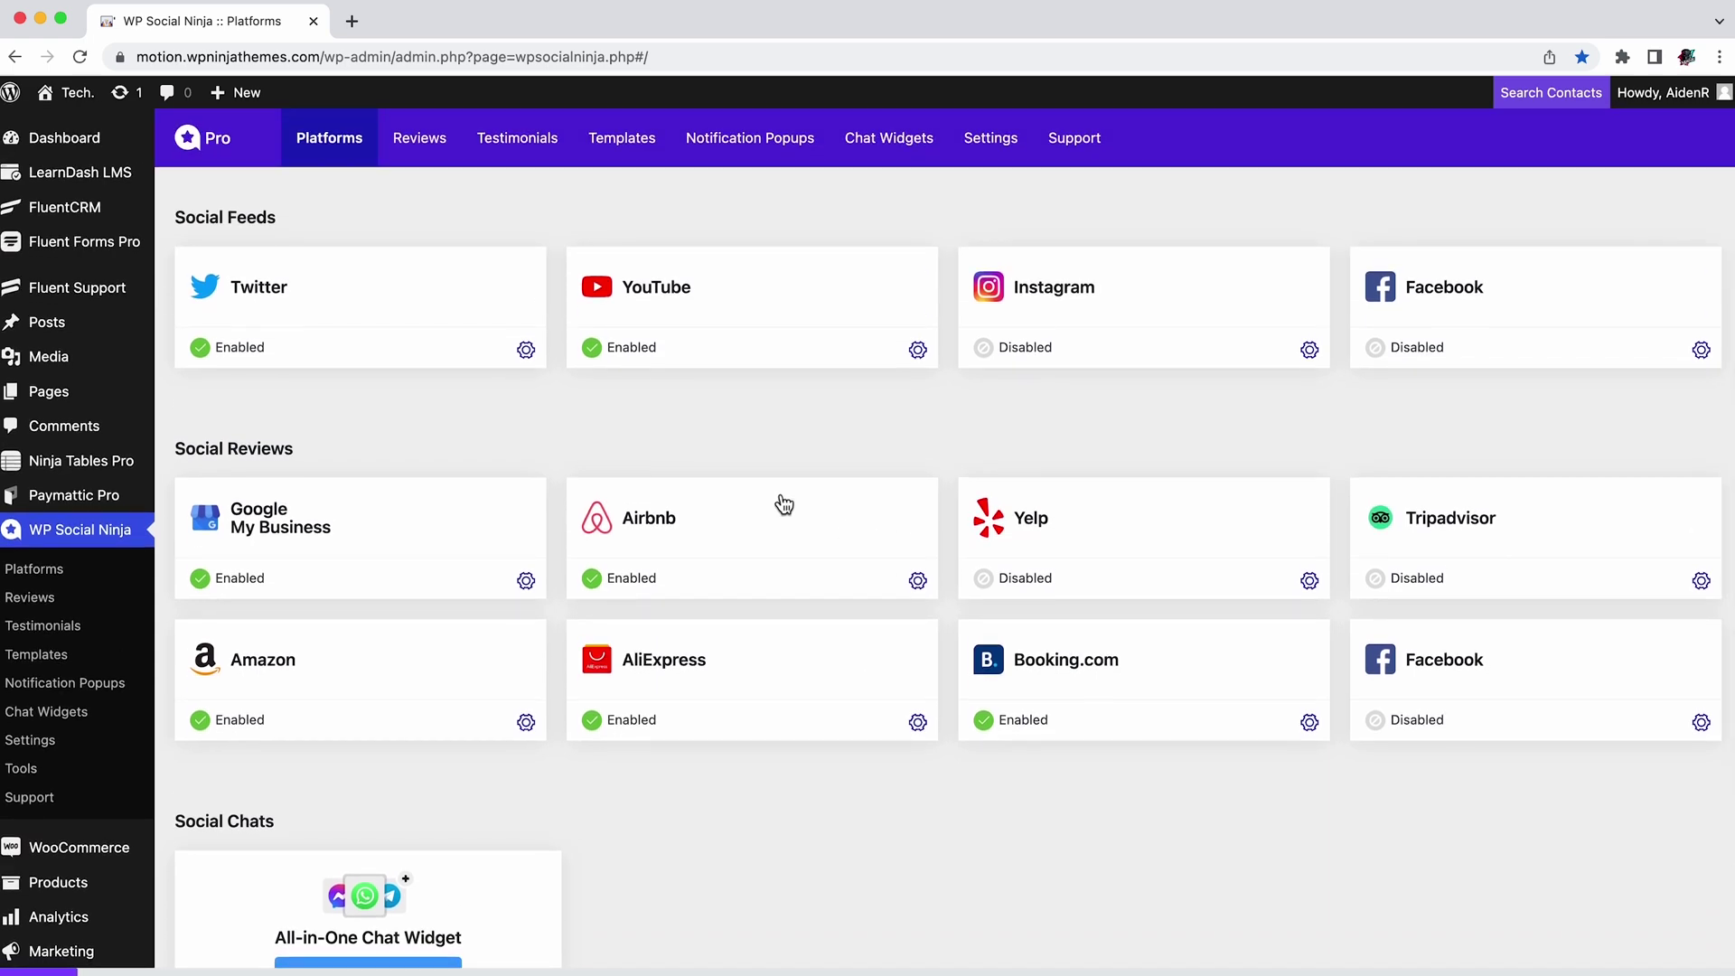
click(438, 152)
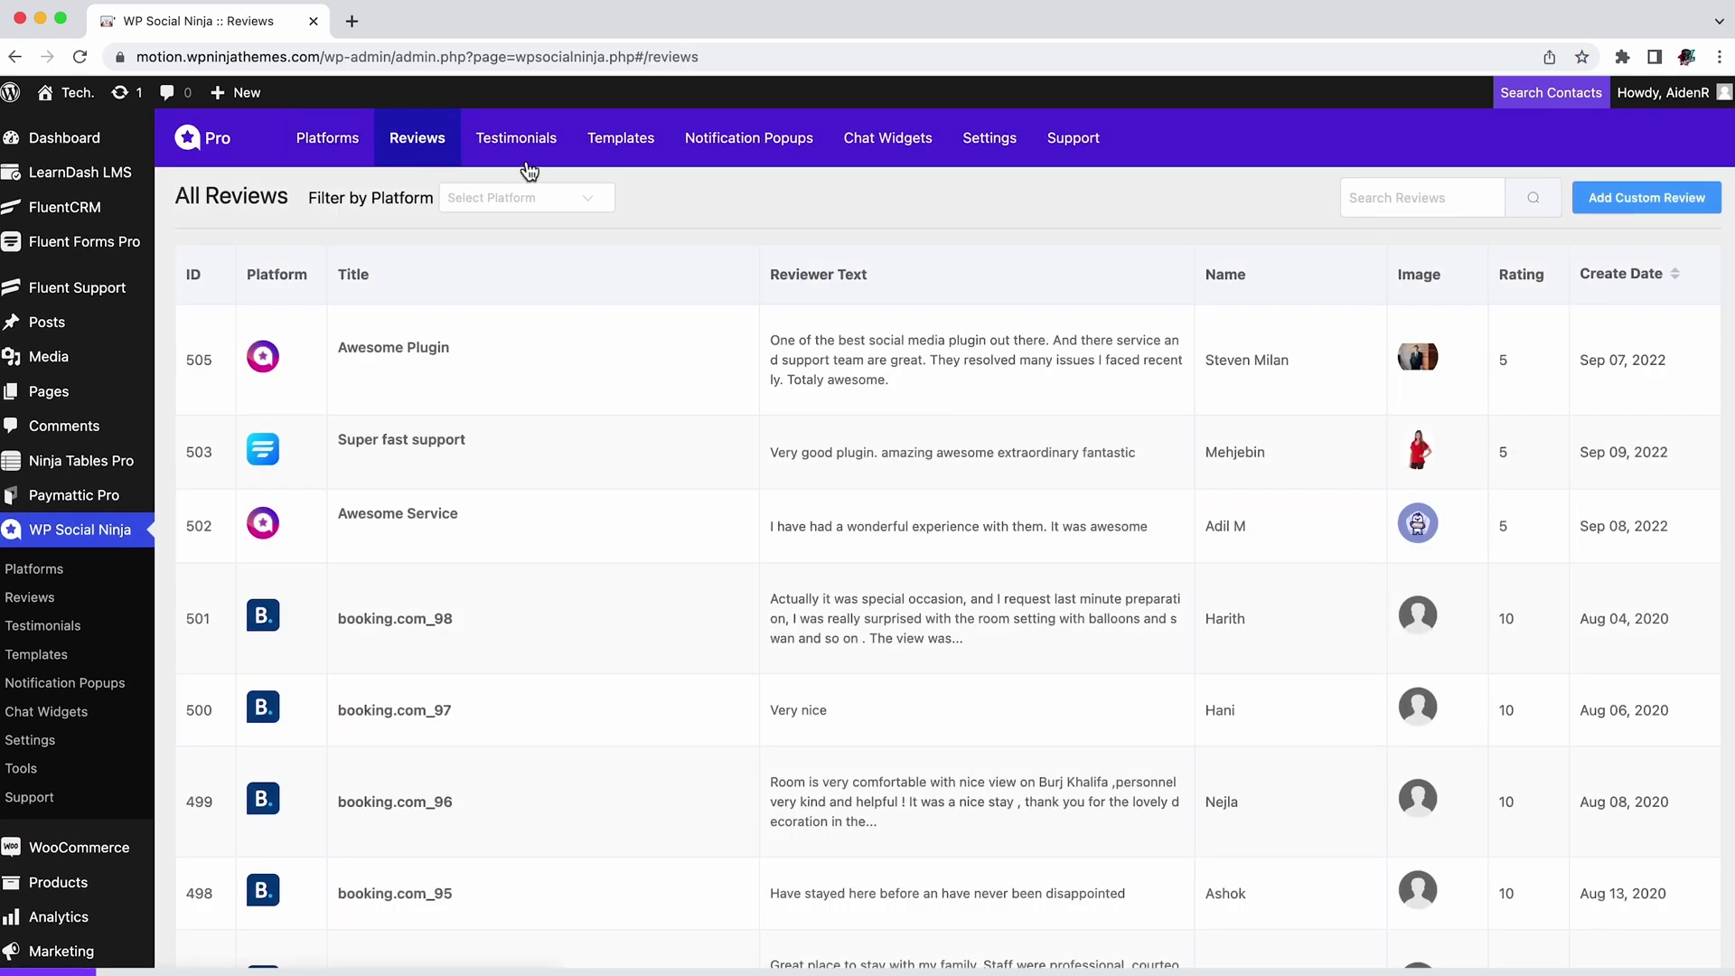
click(528, 169)
click(635, 153)
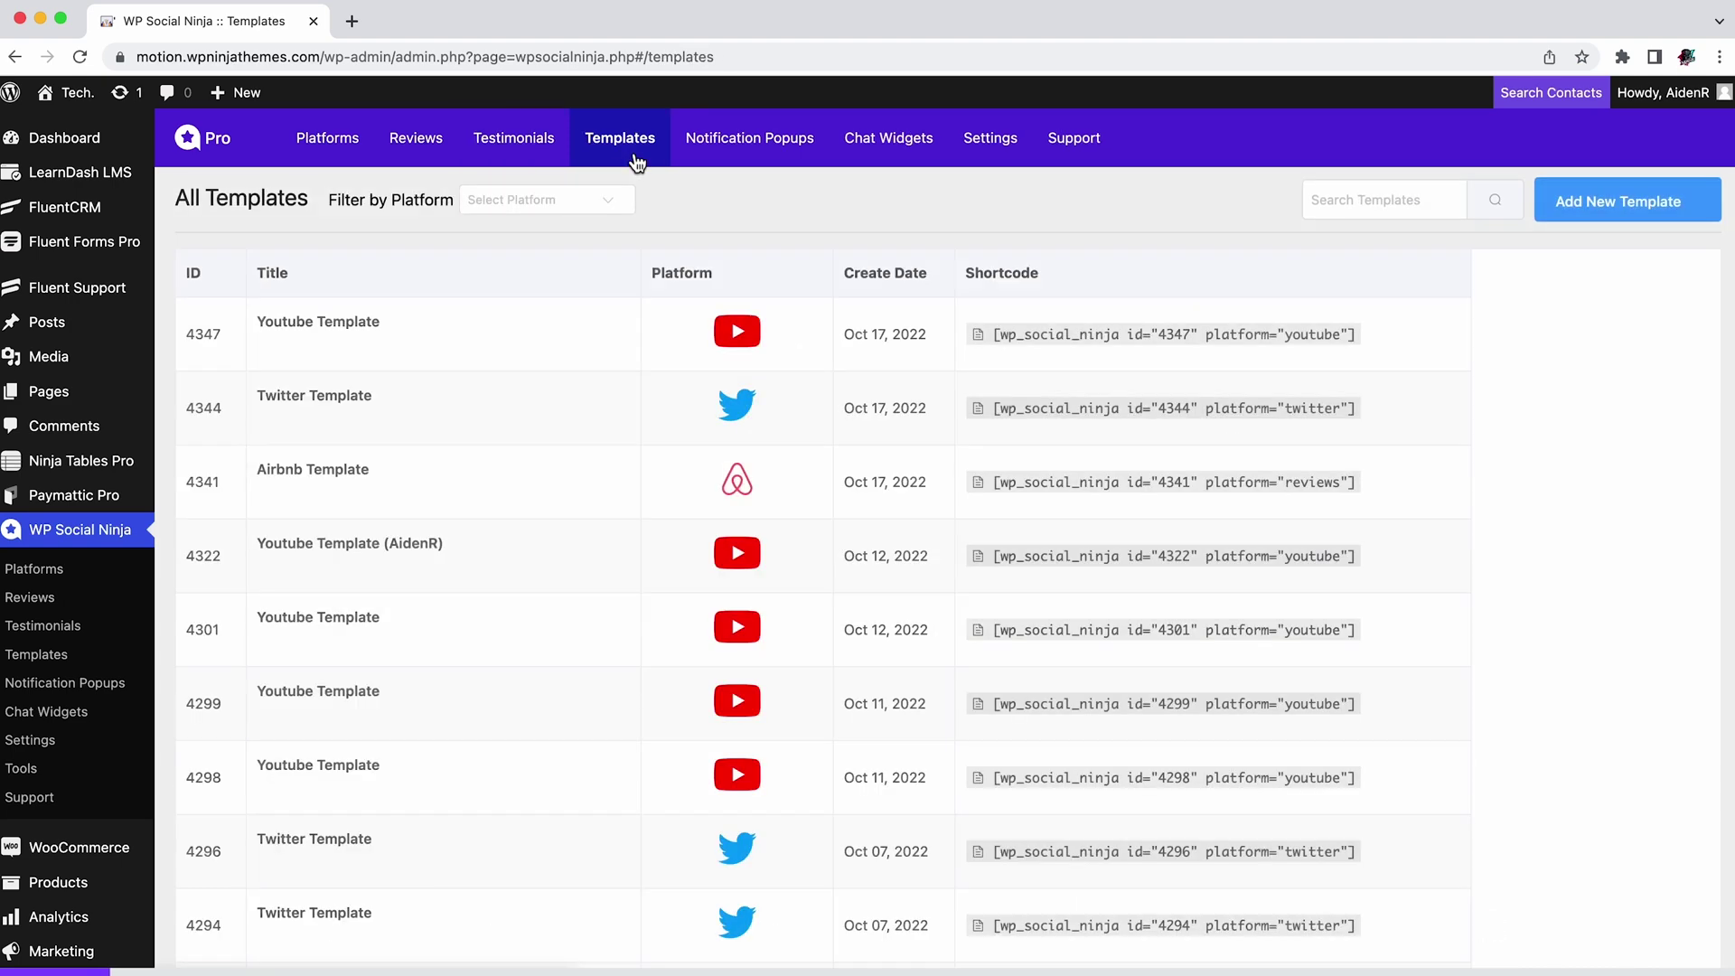
click(769, 161)
click(895, 161)
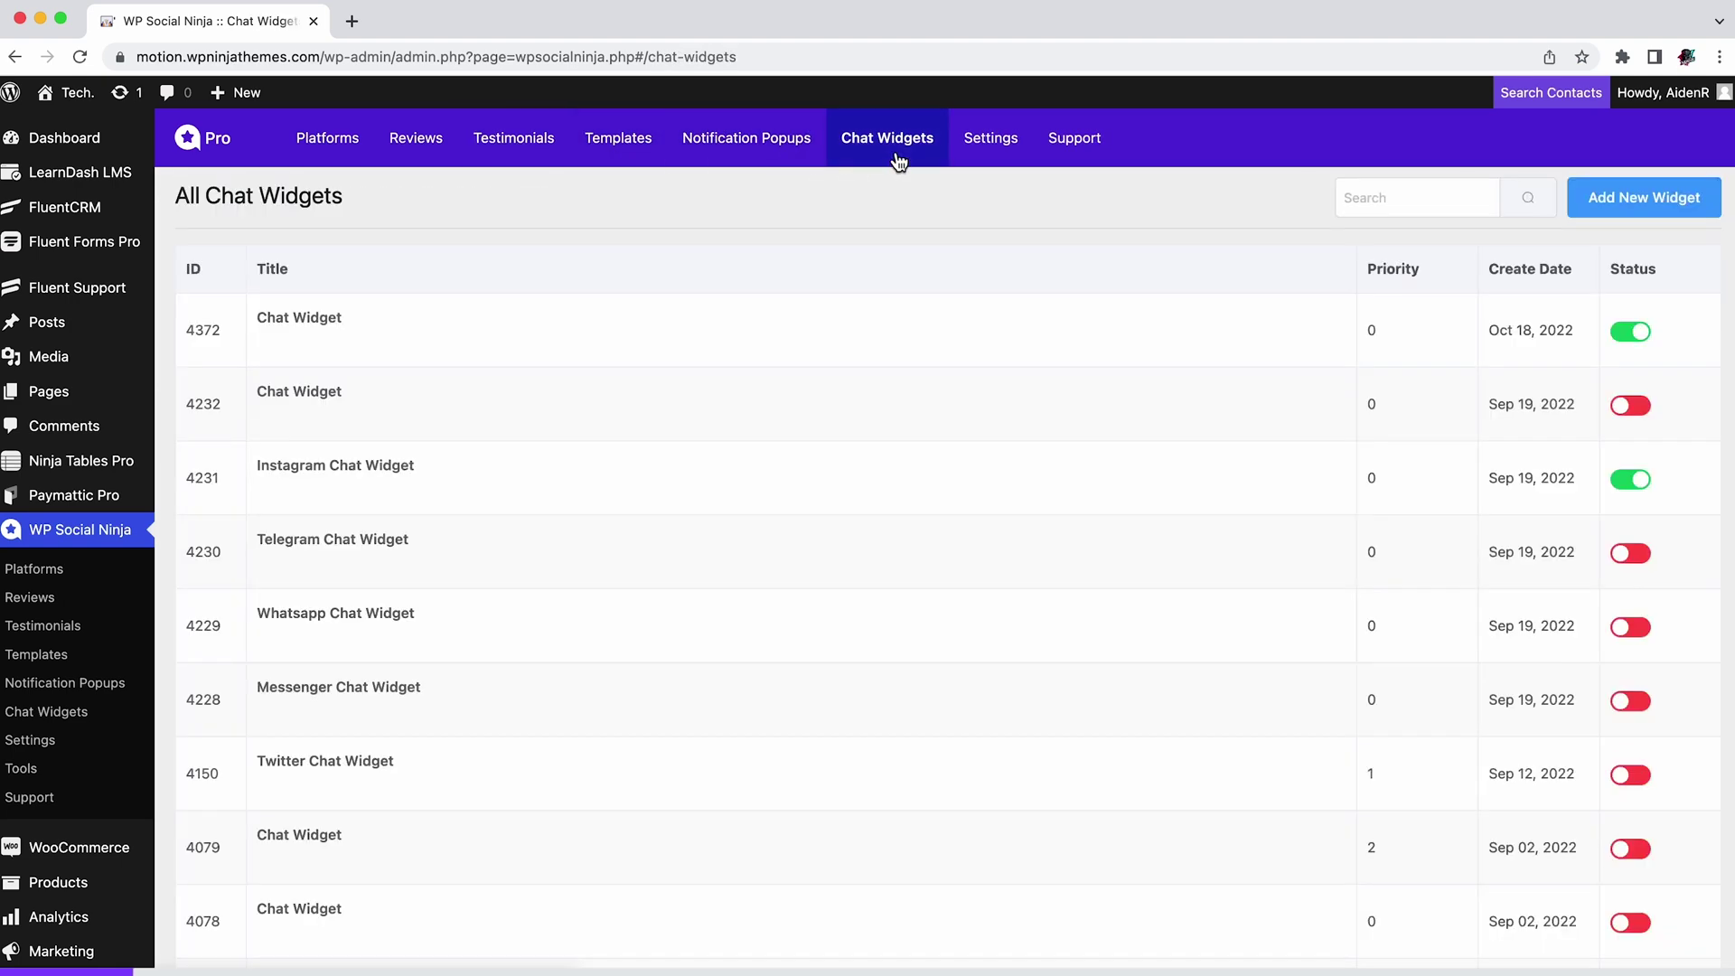
click(329, 140)
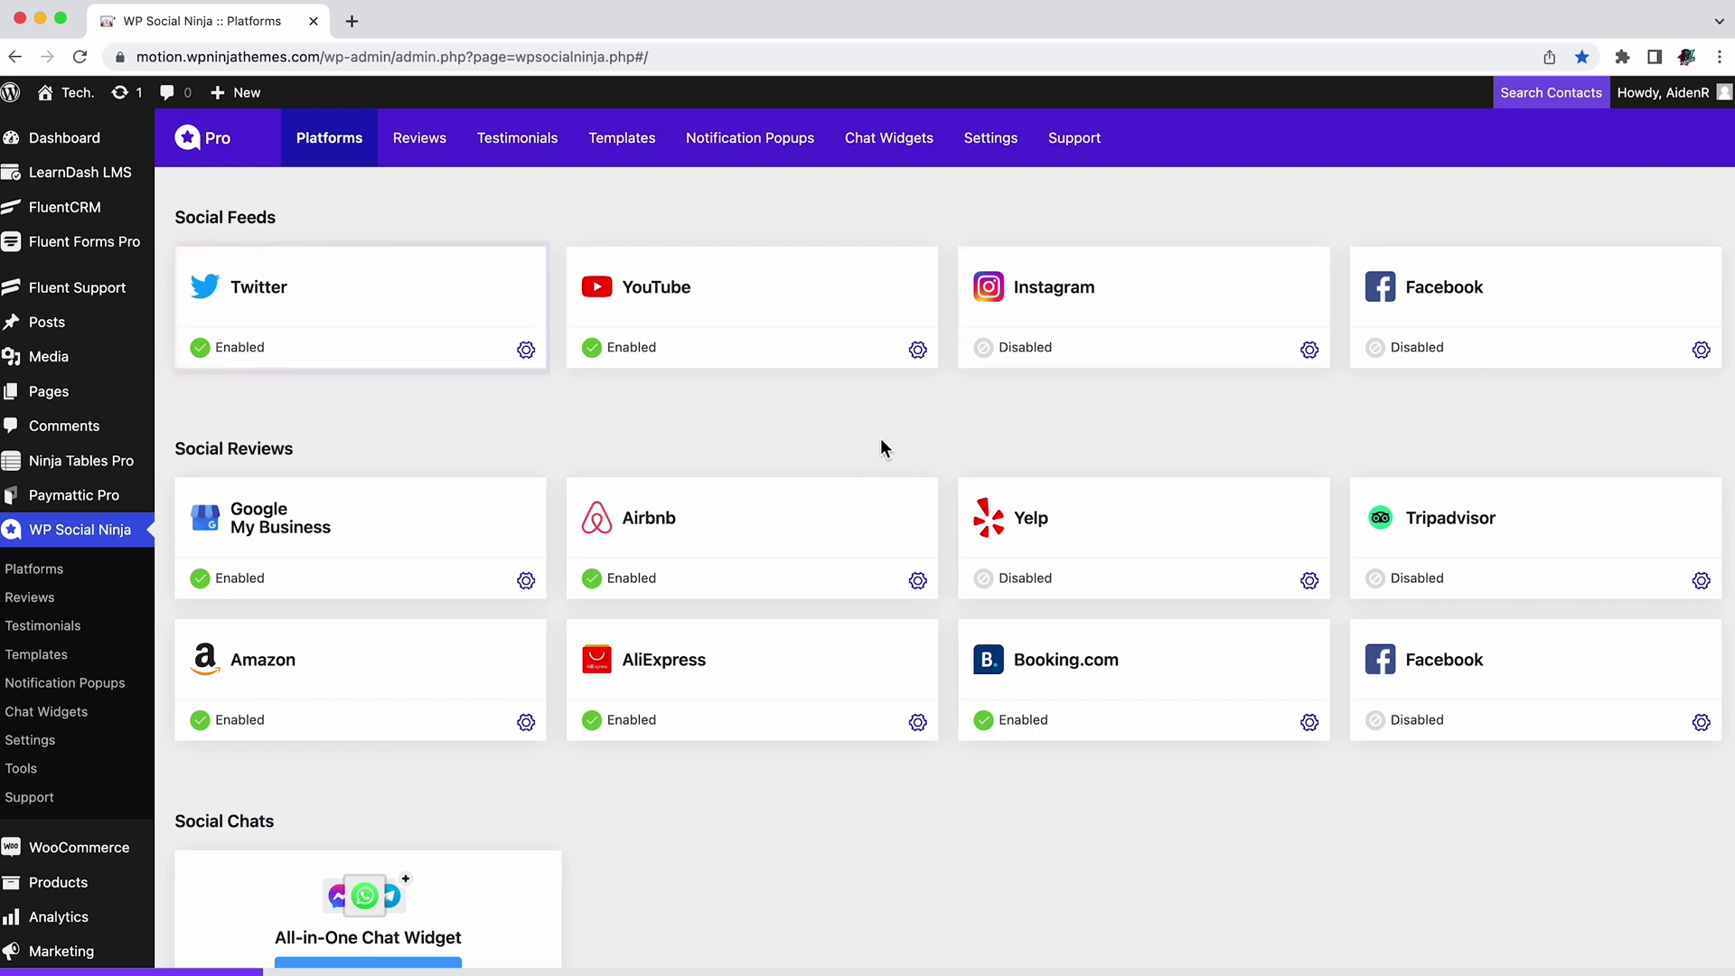
scroll(824, 499, down, 3)
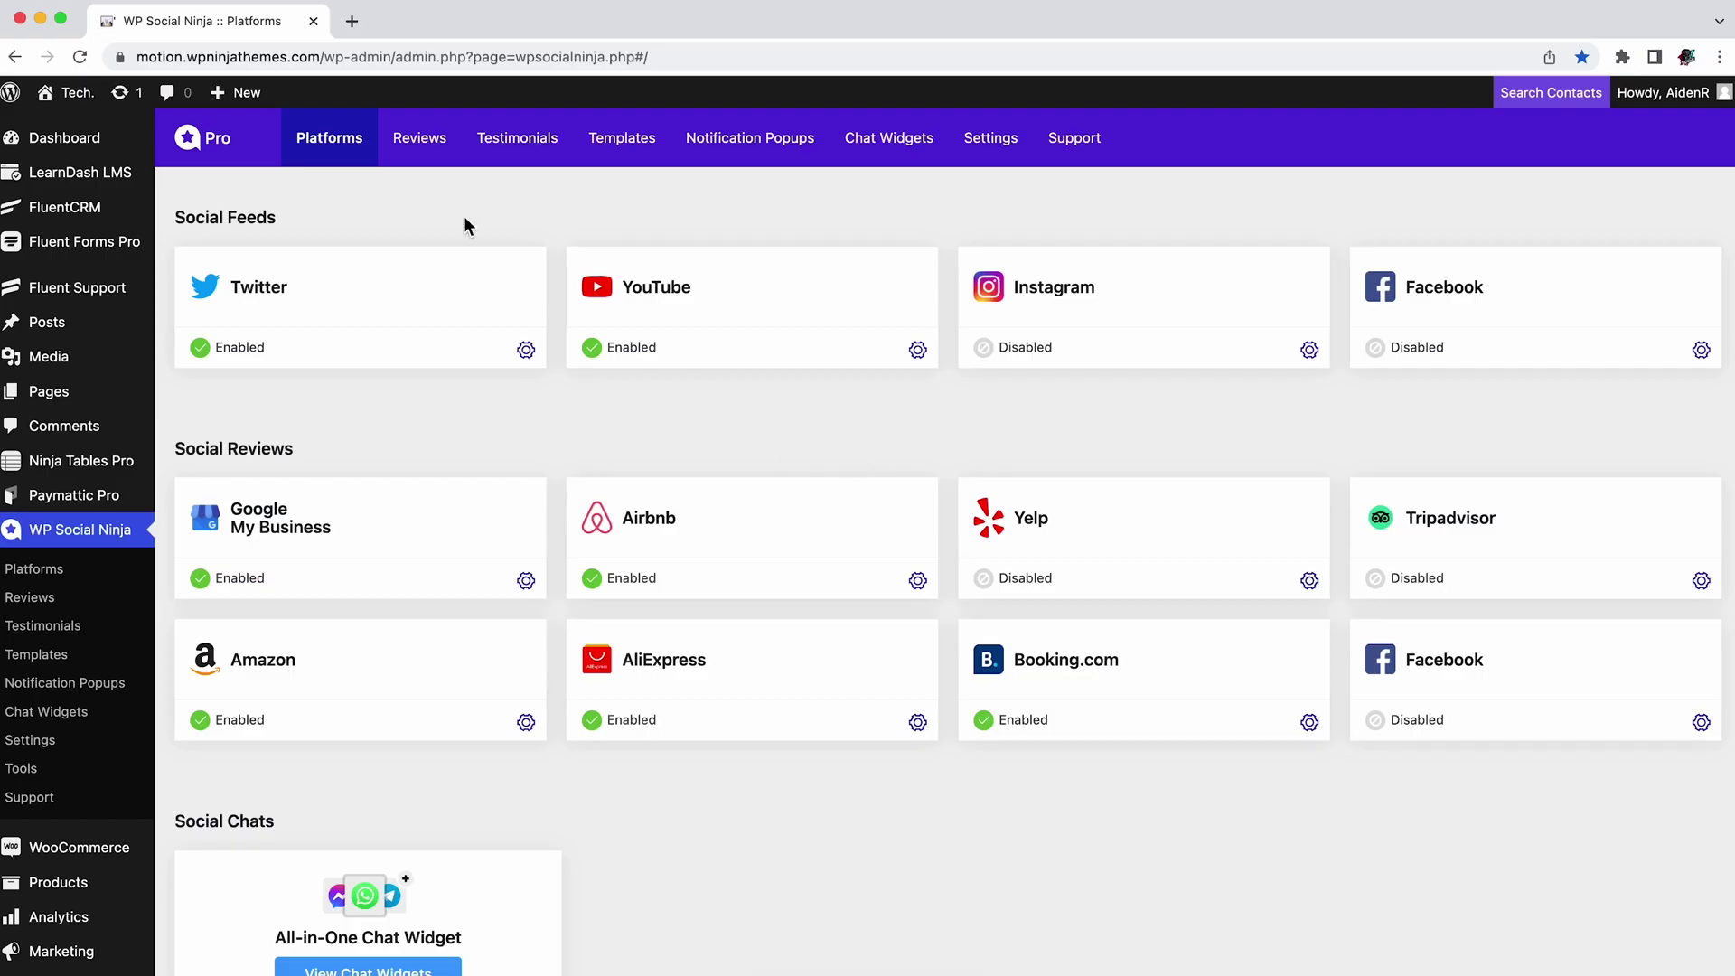
Step: Filter the All Reviews list to Airbnb, then clear the platform filter
click(423, 146)
scroll(773, 421, down, 4)
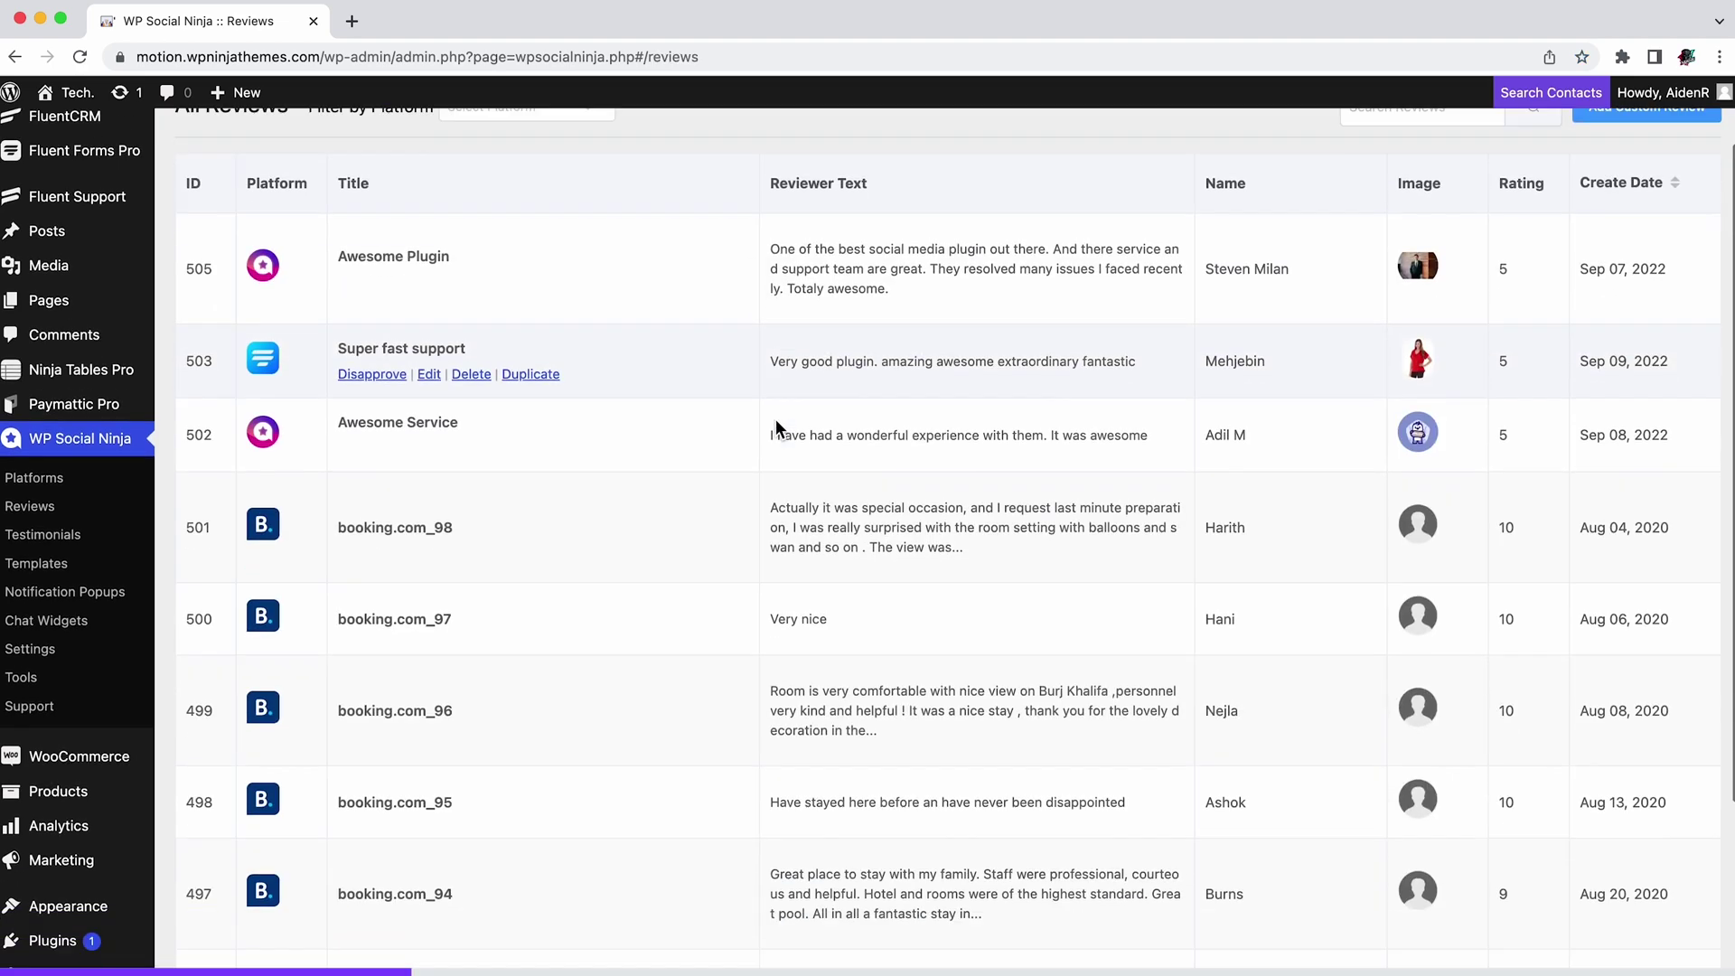
scroll(773, 421, up, 3)
scroll(773, 427, up, 2)
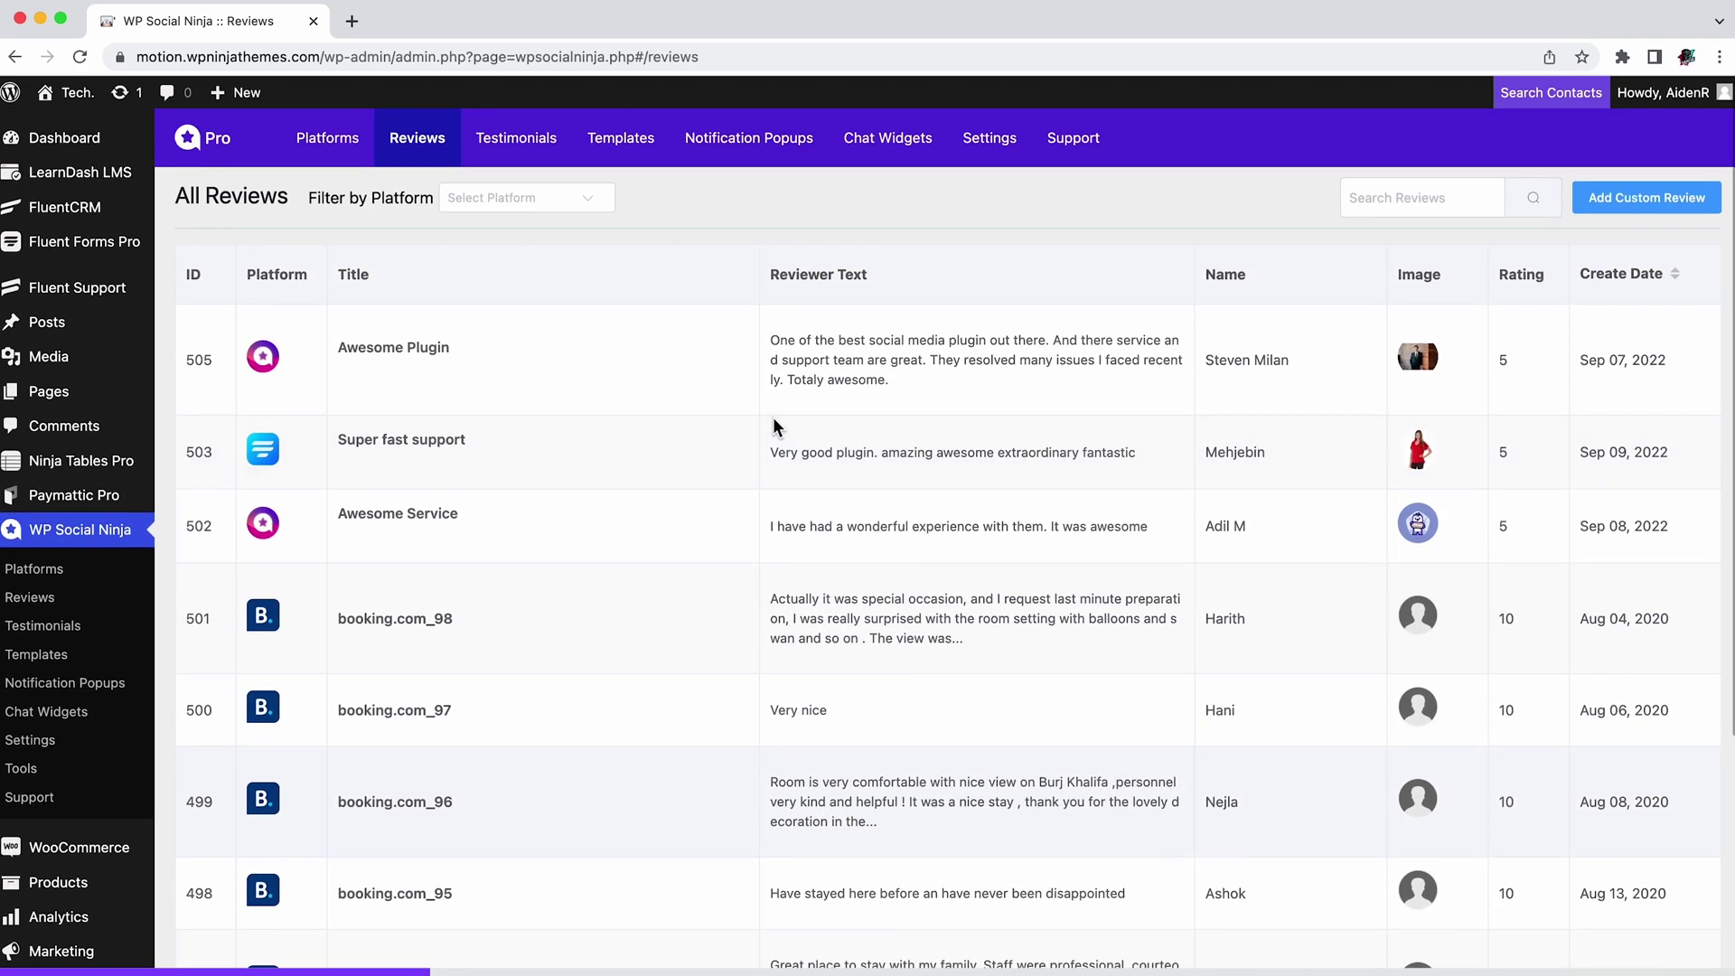
click(575, 215)
scroll(577, 333, down, 2)
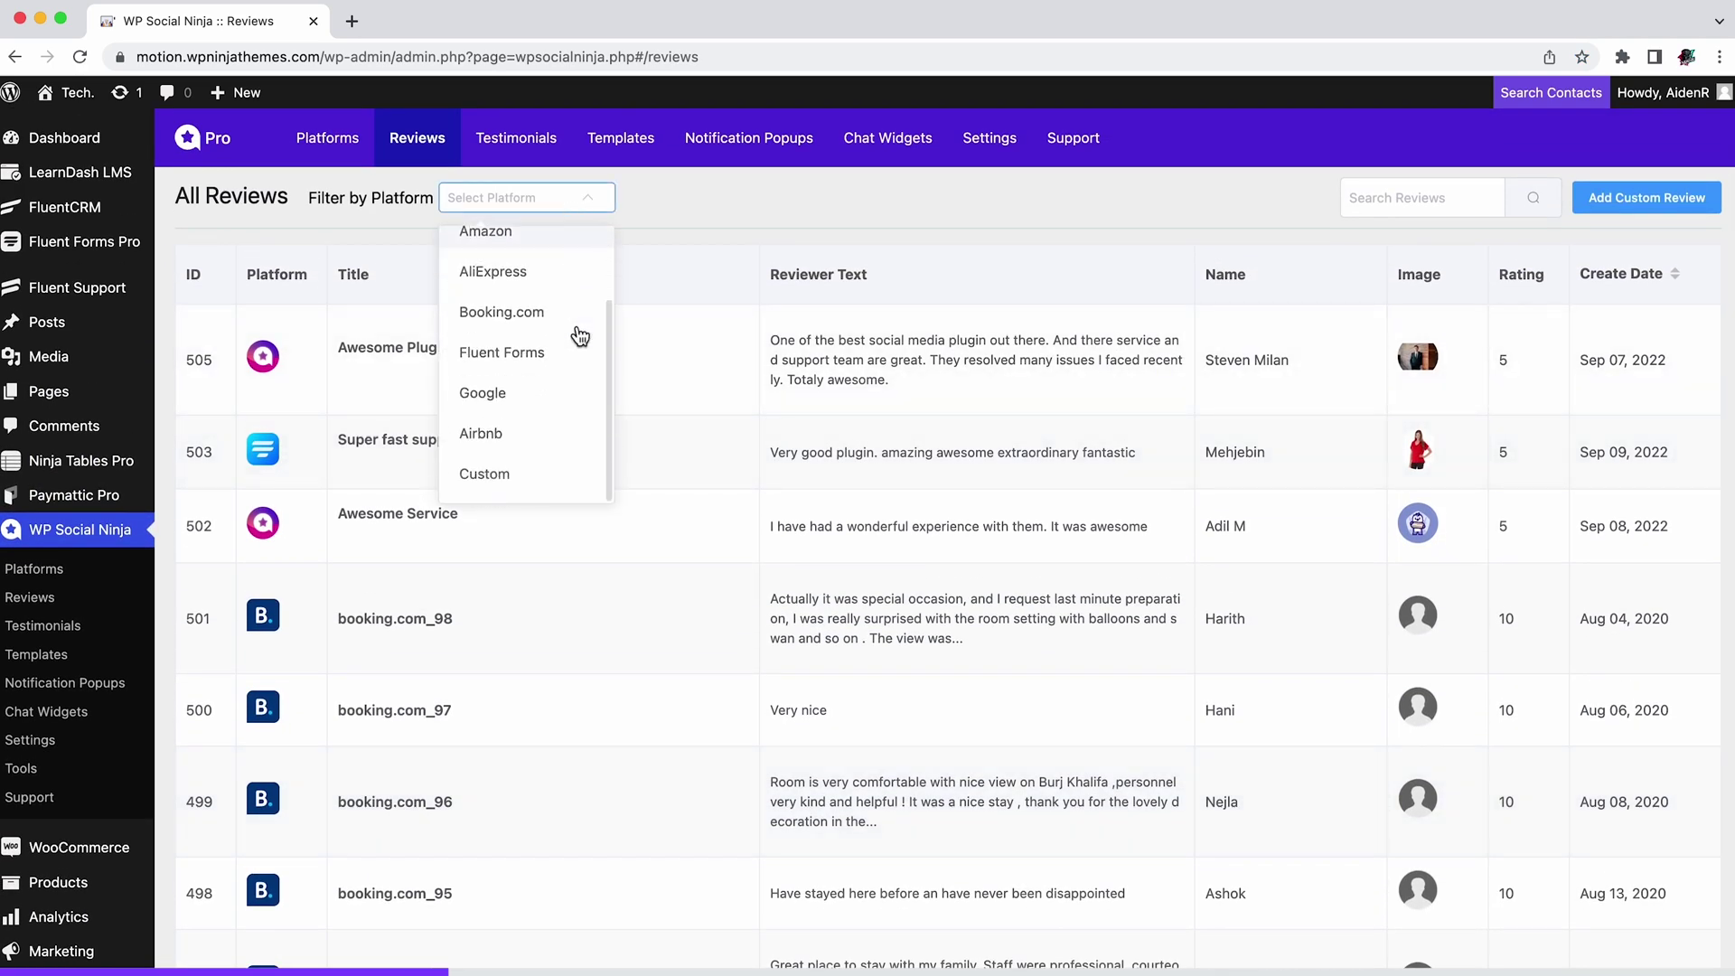
click(549, 438)
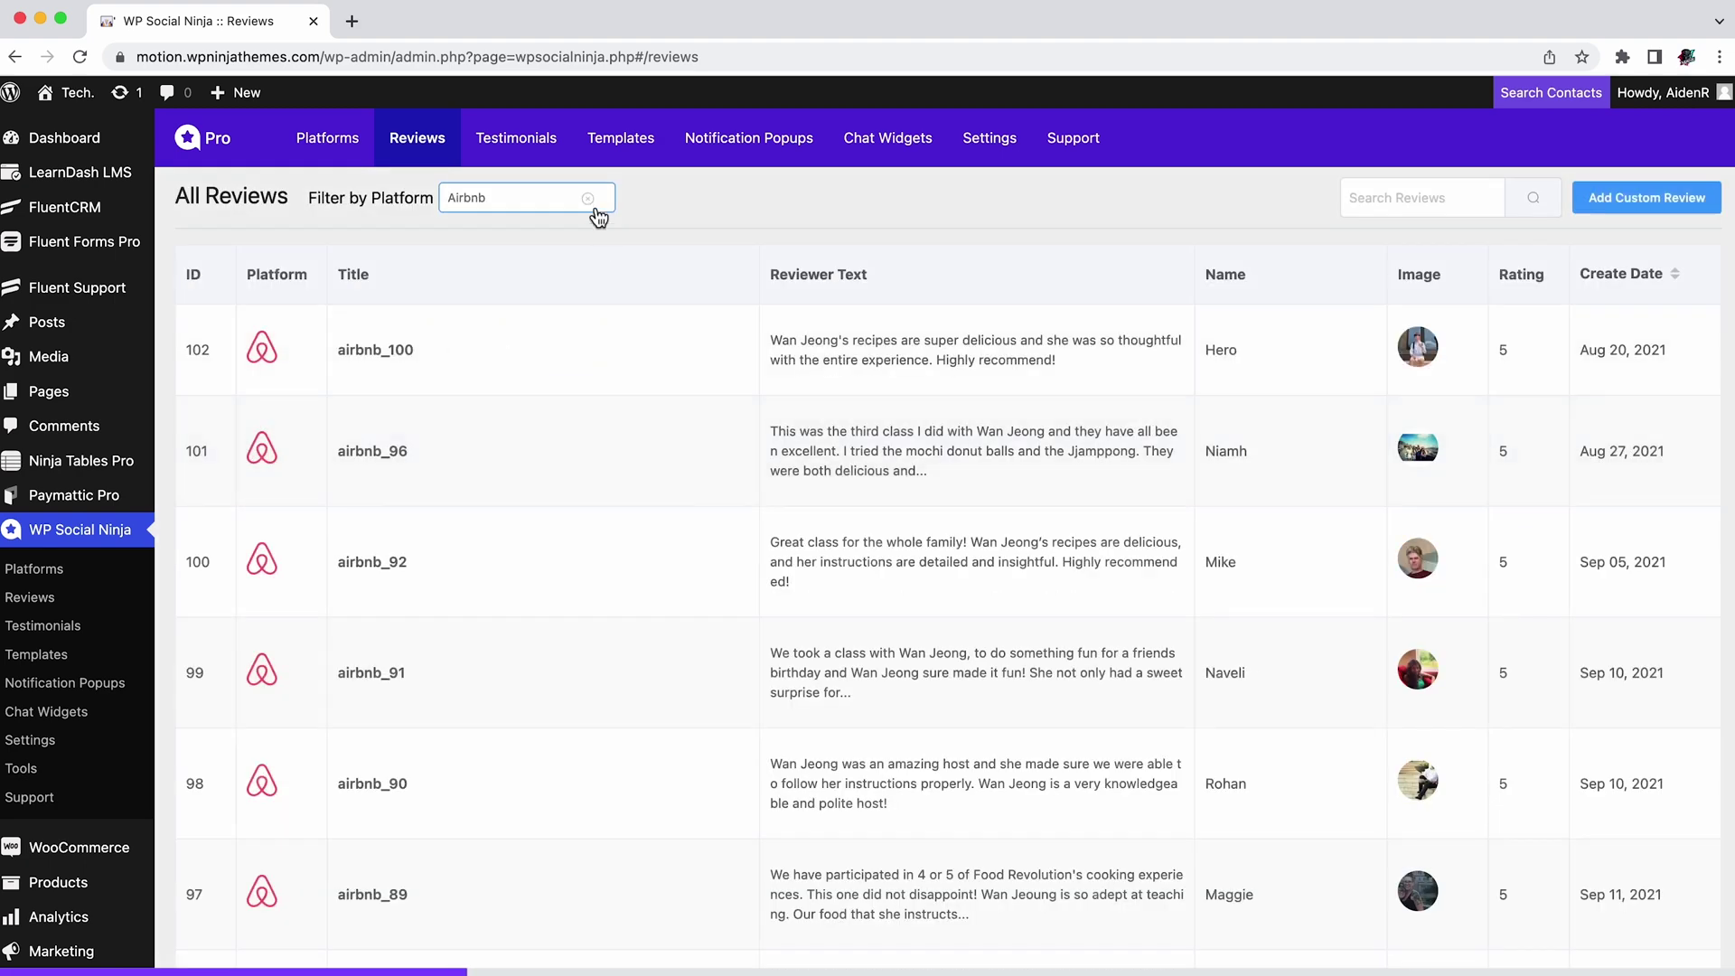
click(593, 201)
Step: Search reviews for 'Awesome Plugin', clear the search, and open then close Add Custom Review
click(1392, 206)
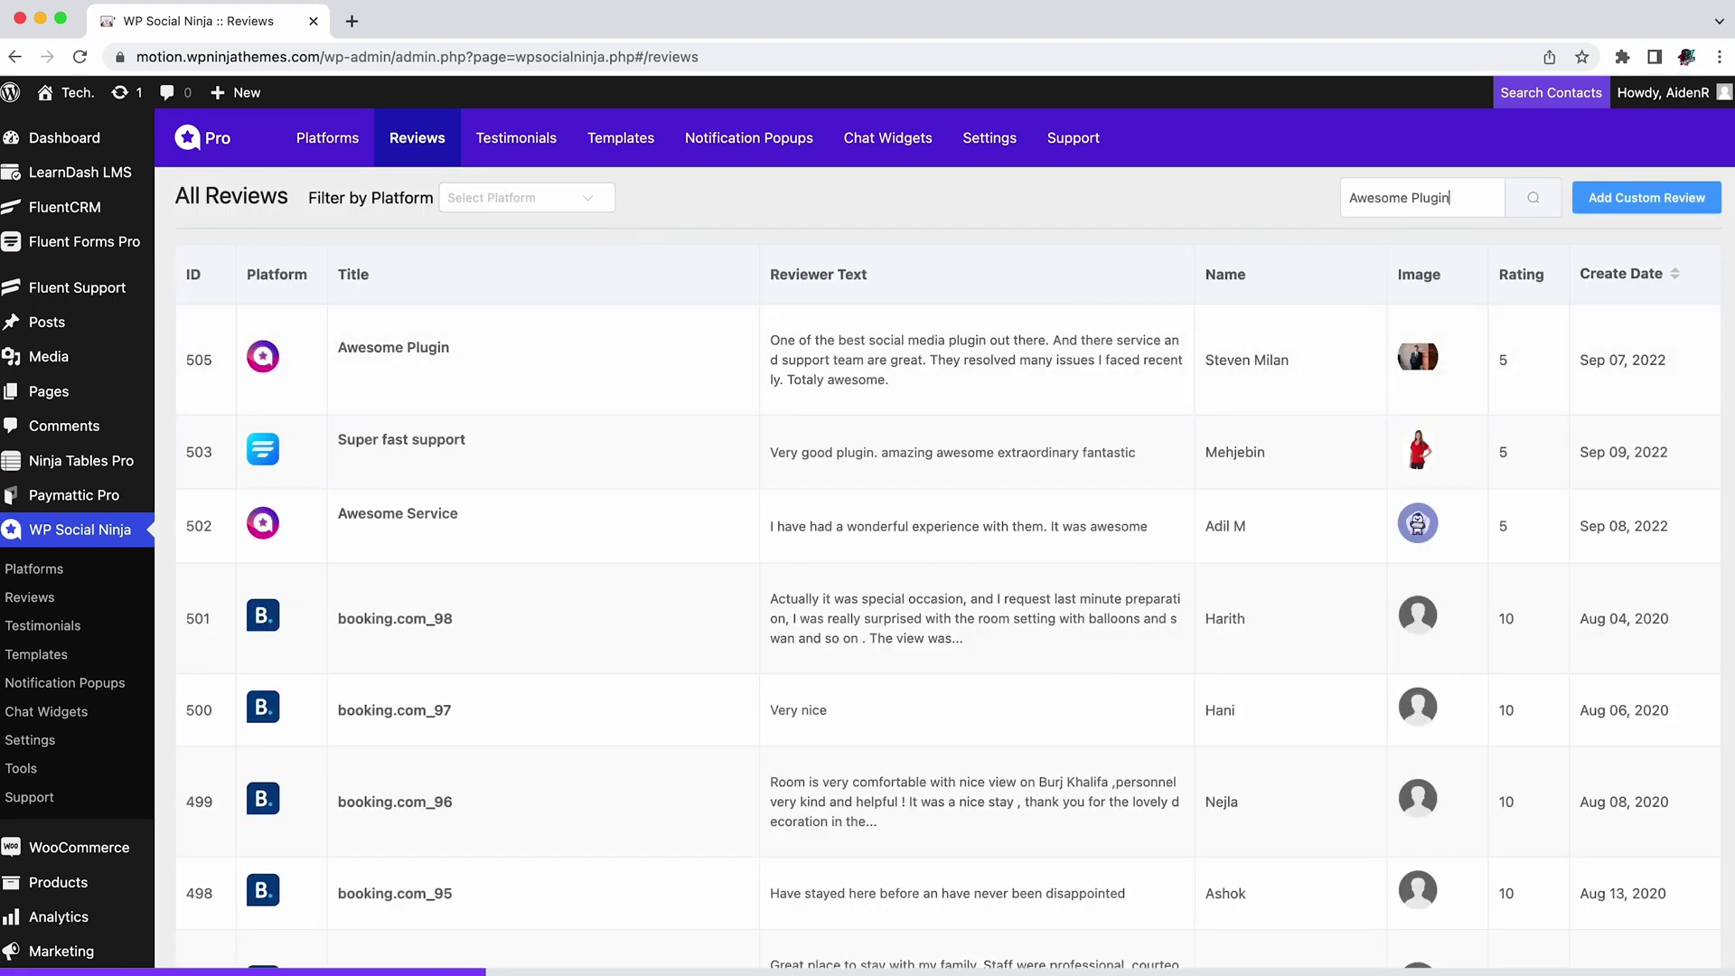
key(Return)
key(ctrl+a)
key(BackSpace)
click(1534, 197)
click(1663, 208)
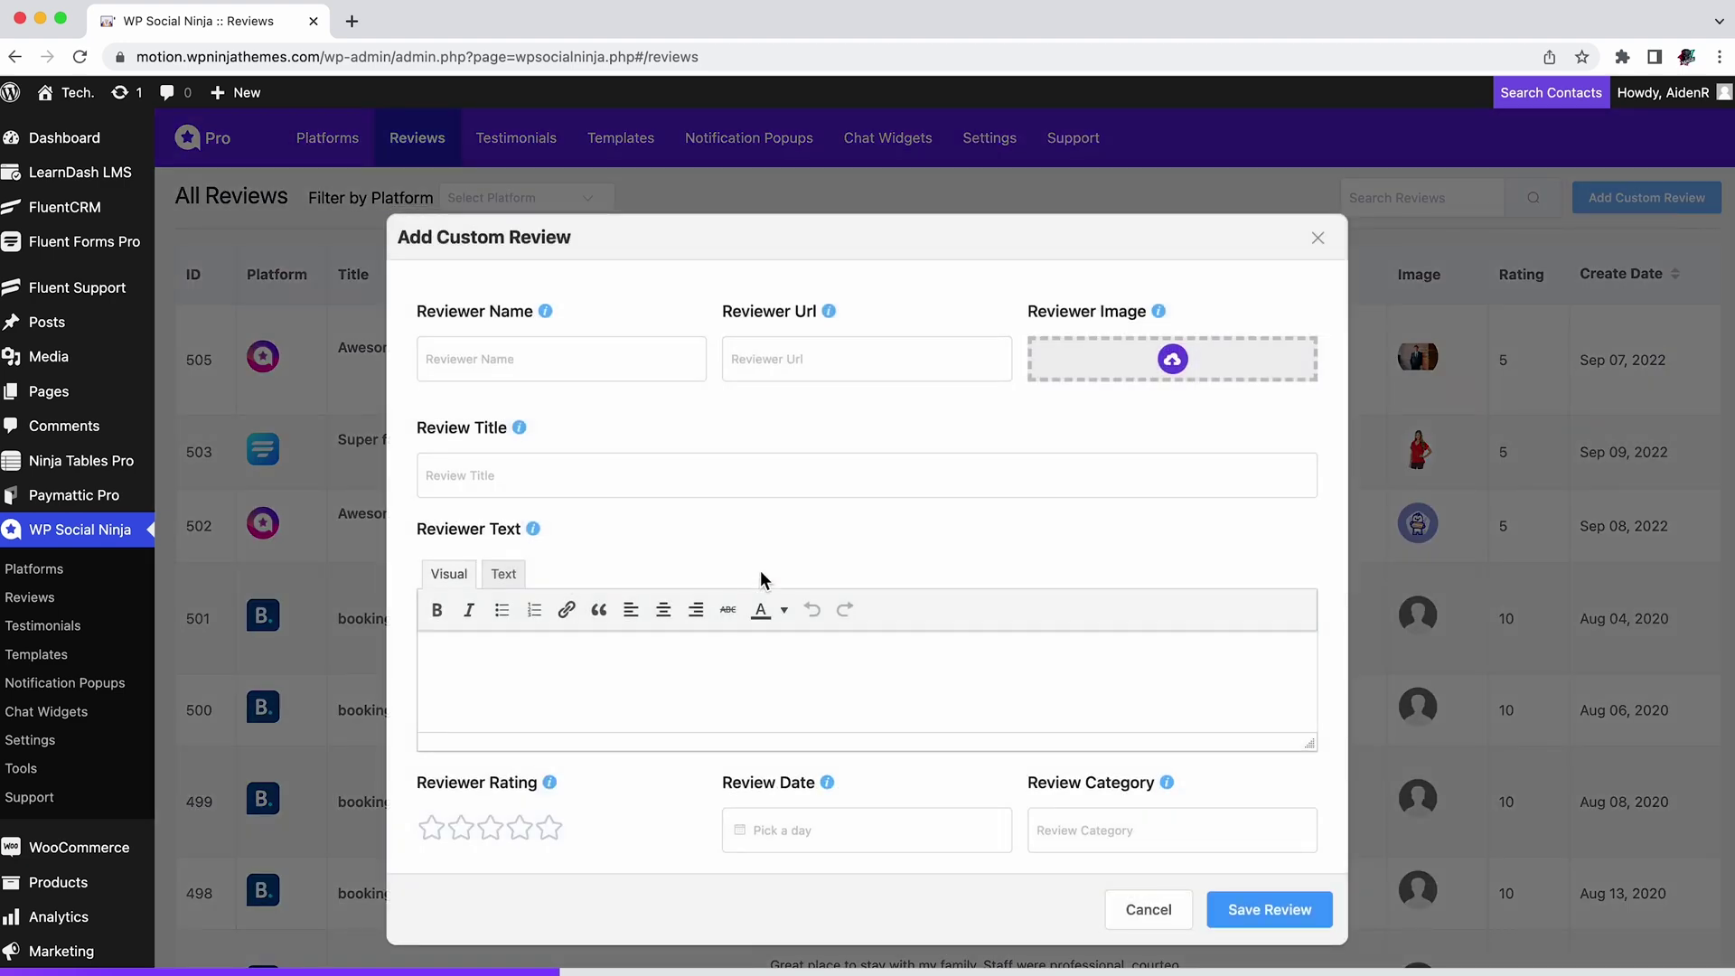
click(1319, 237)
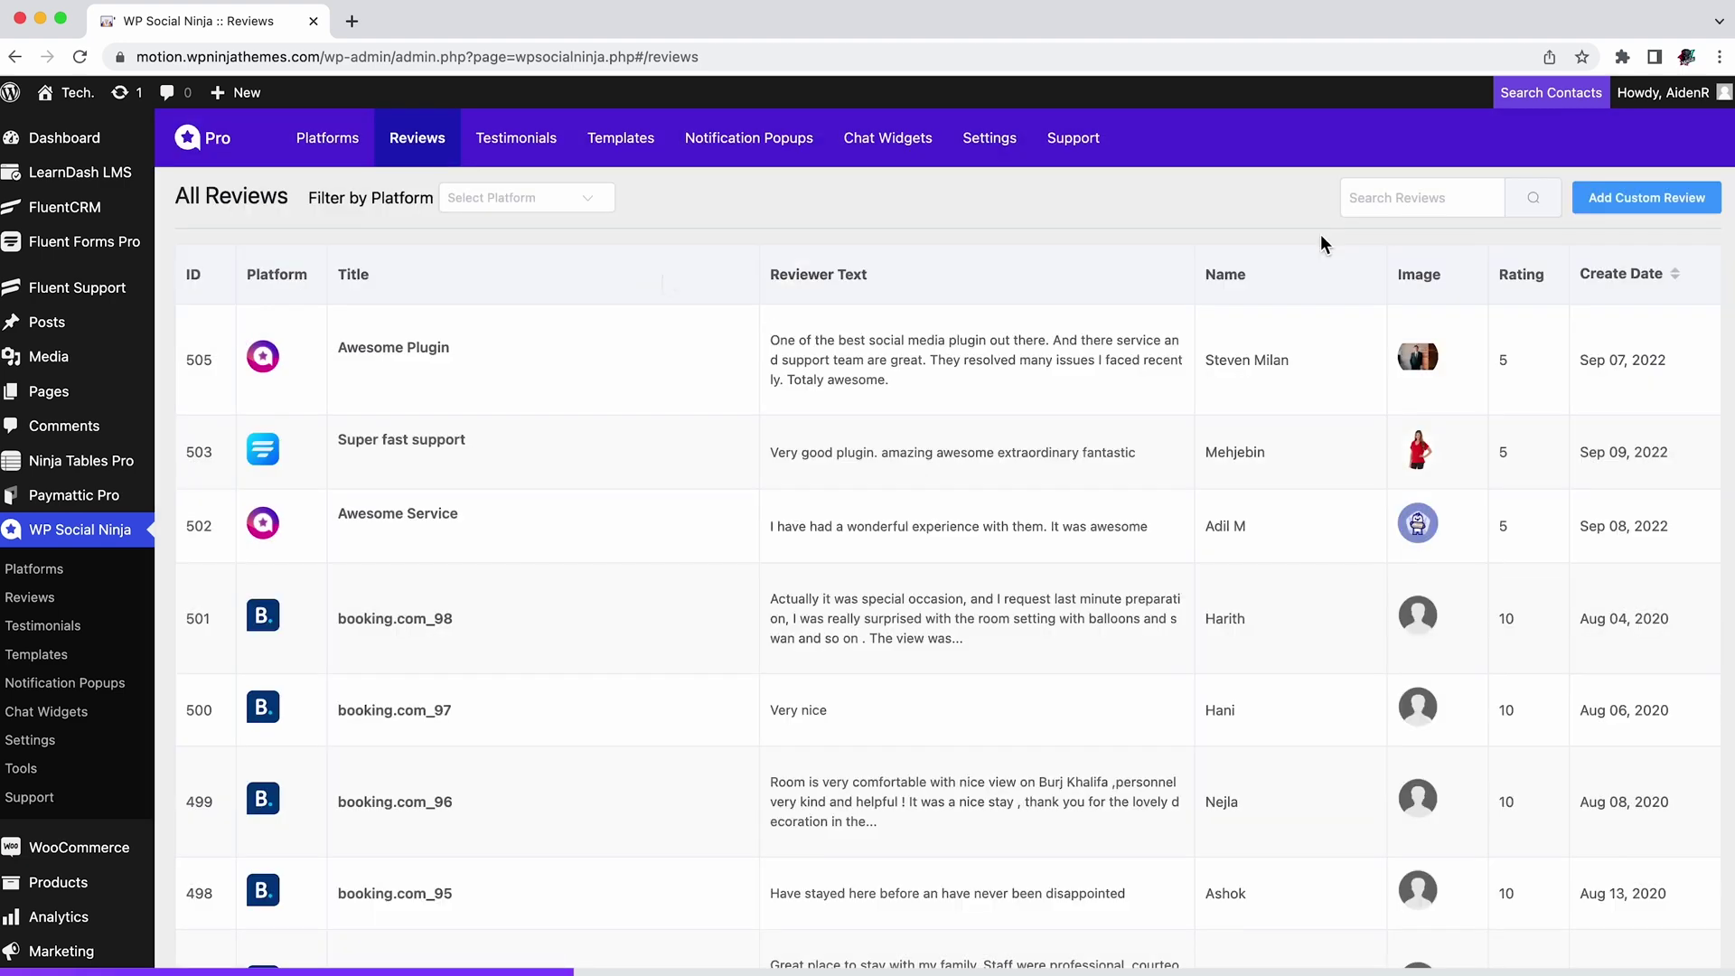
click(538, 150)
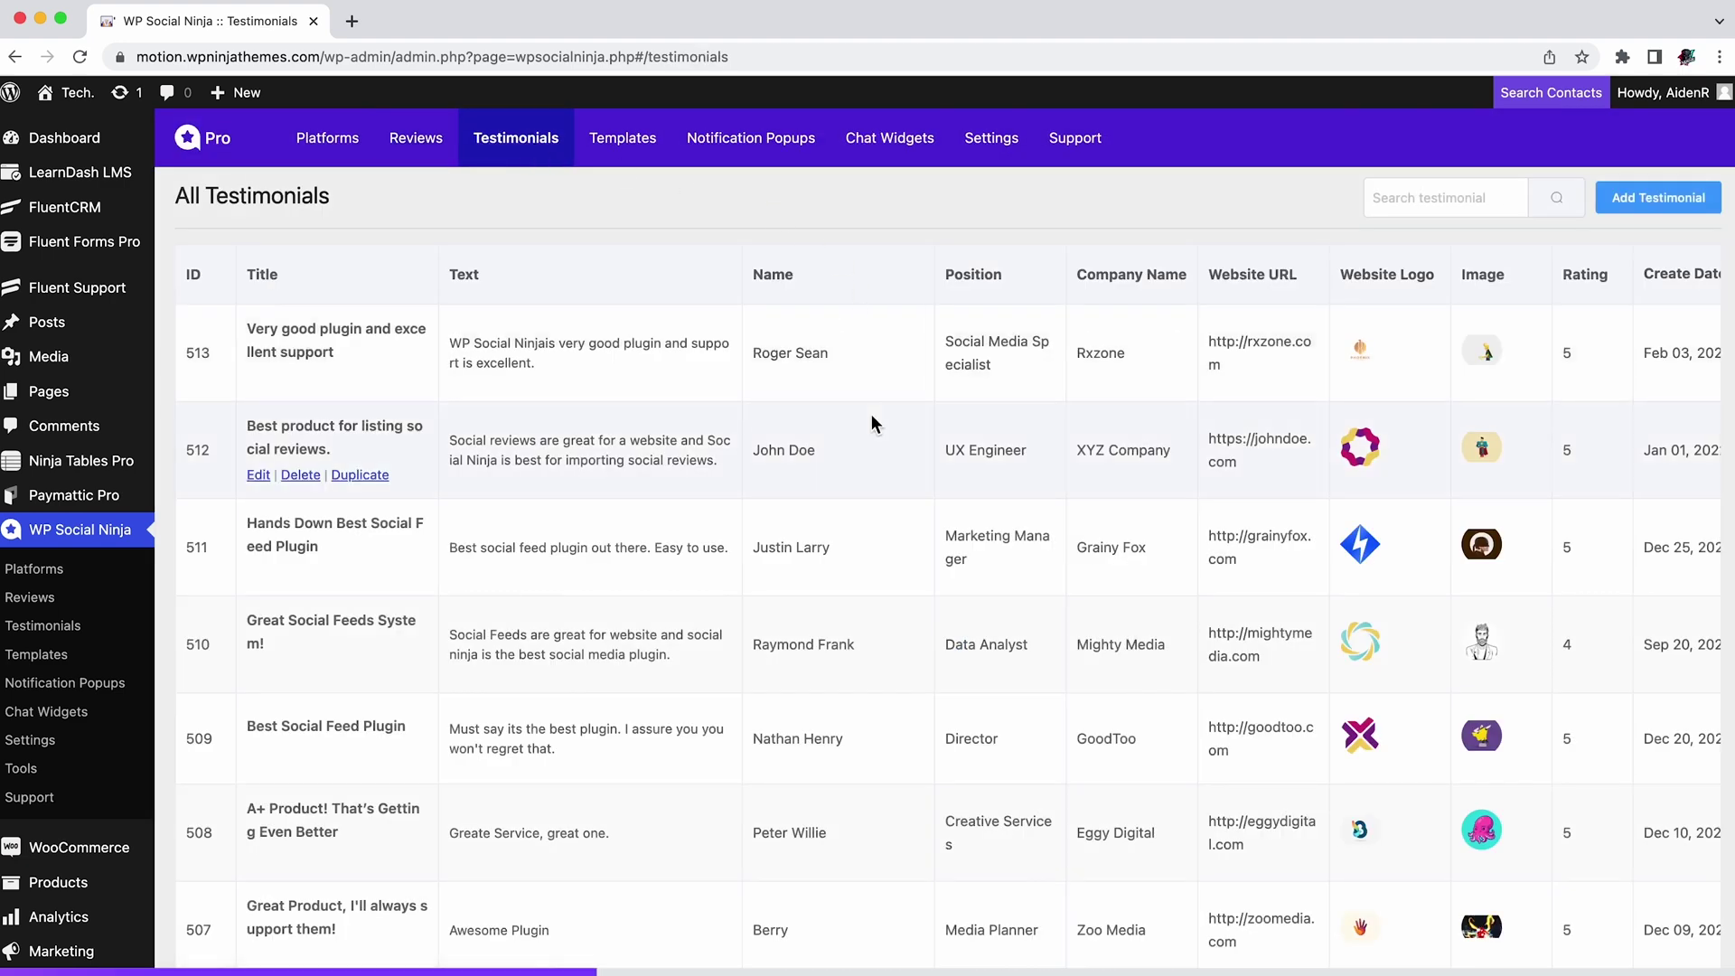
Step: Open the new-testimonial form and close it without saving
scroll(871, 416, down, 5)
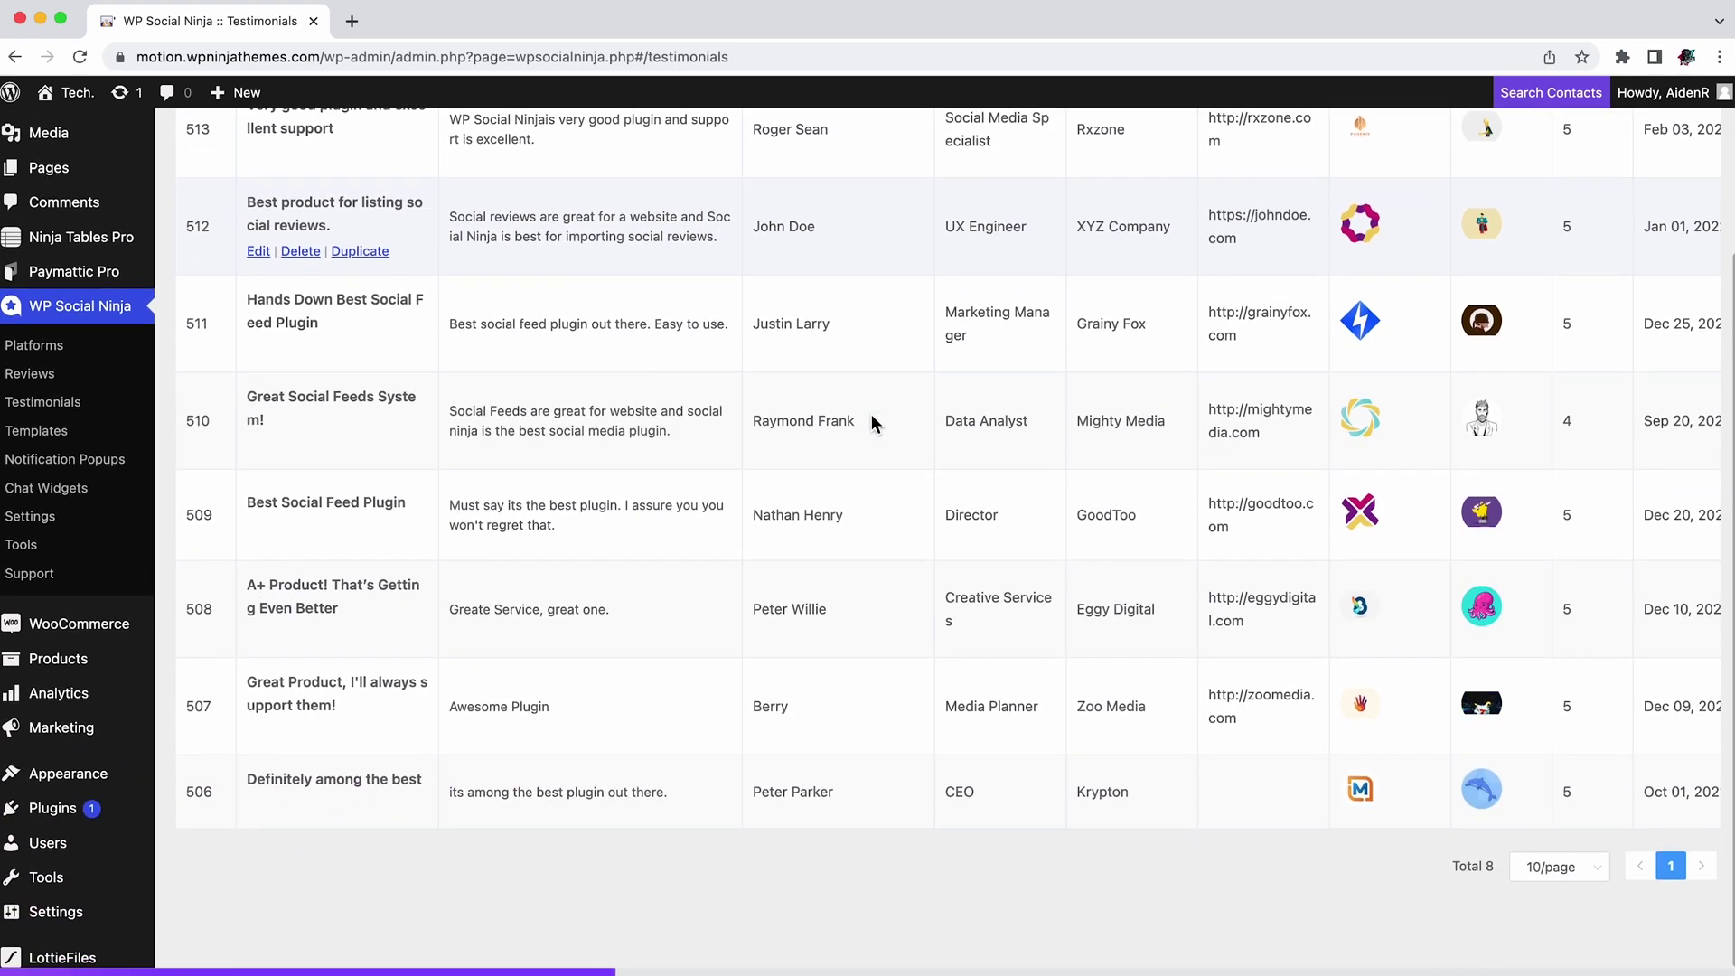
scroll(871, 414, up, 5)
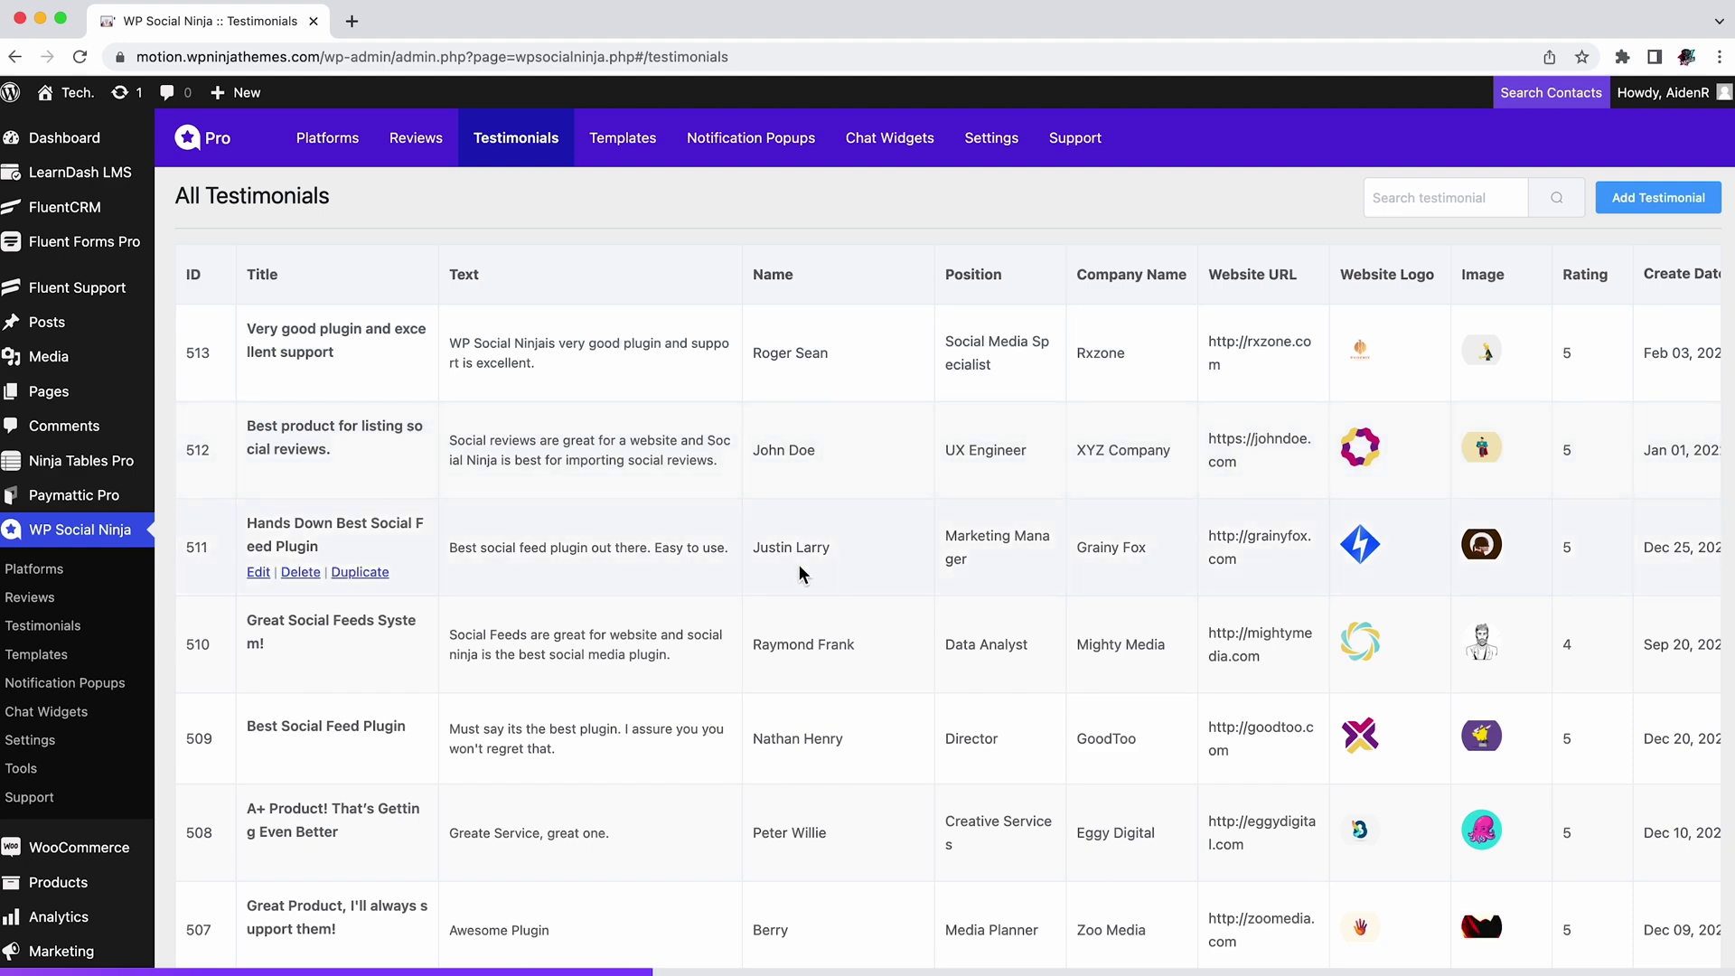
click(1667, 206)
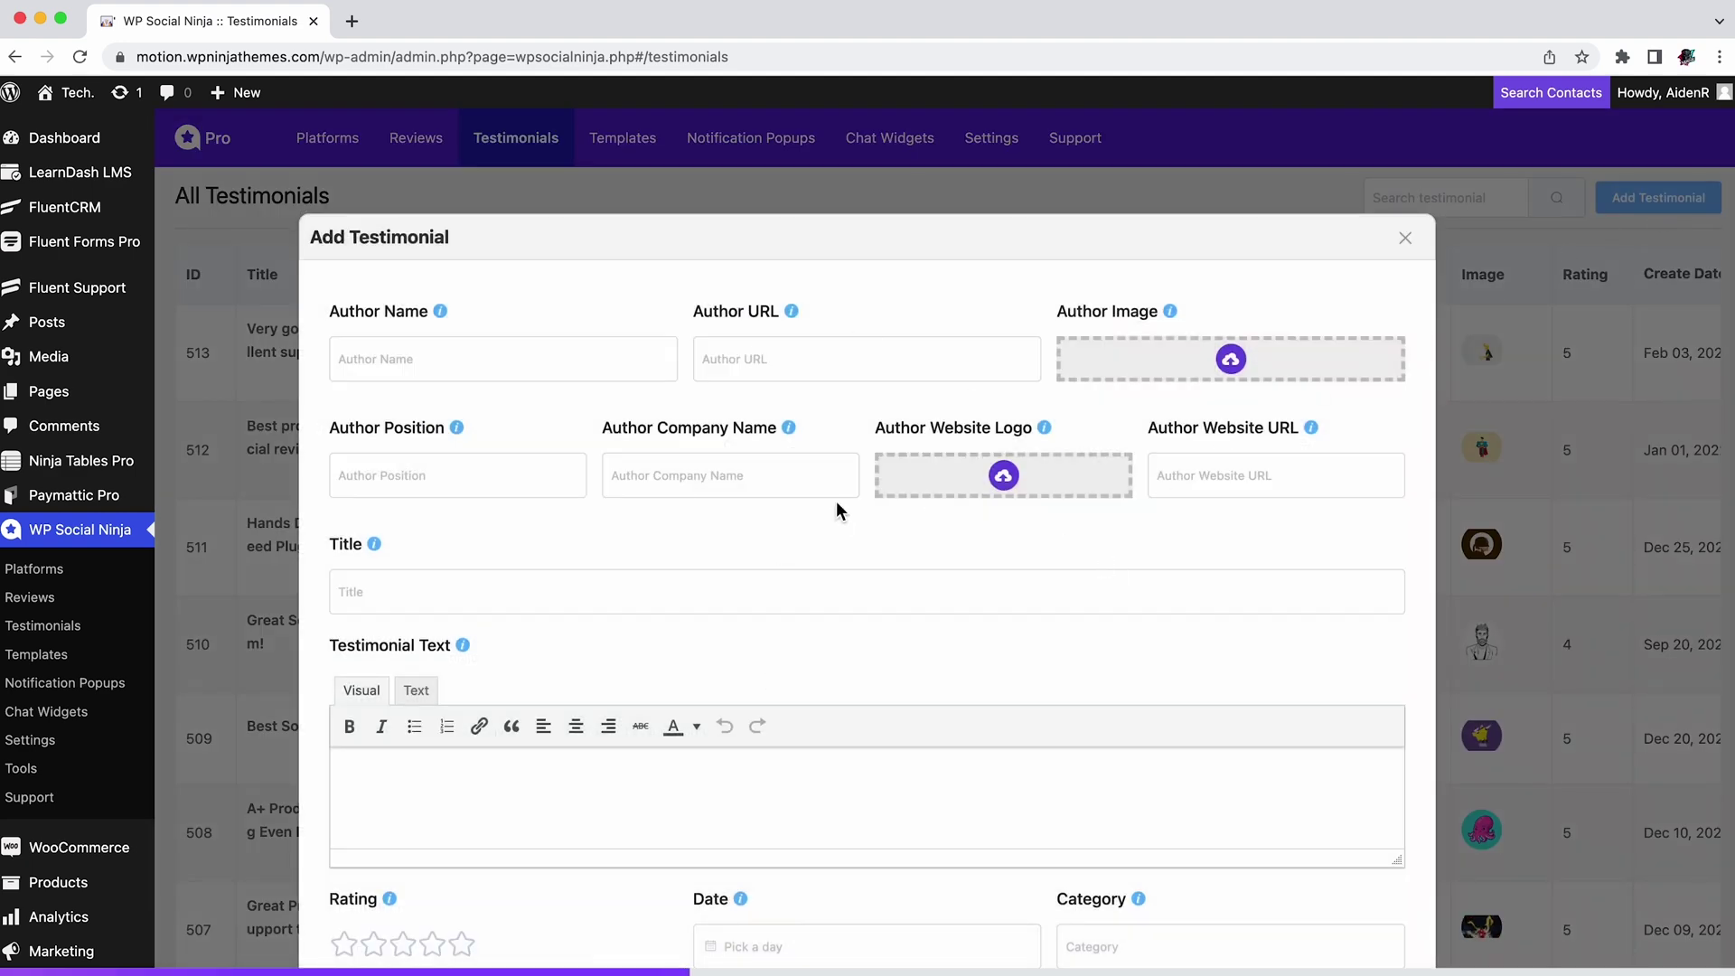
click(1406, 238)
Step: Set testimonial 513 to 4 stars, delete 'and excellent support', and update it
click(262, 378)
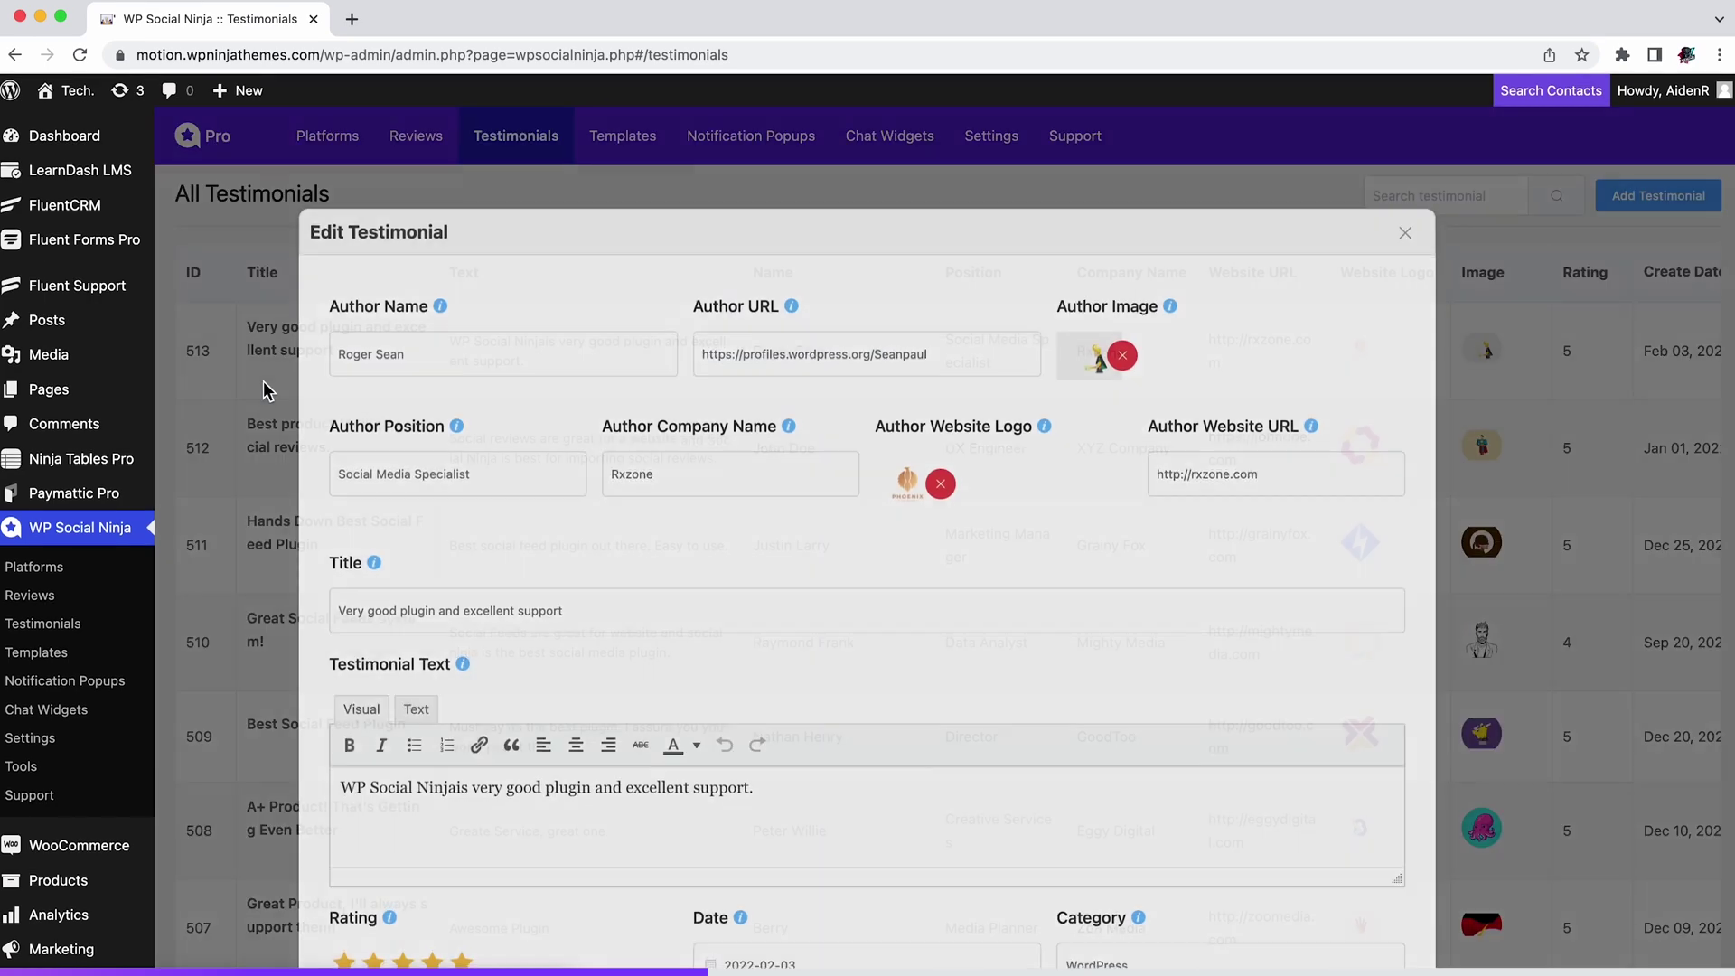
scroll(609, 837, down, 3)
click(434, 822)
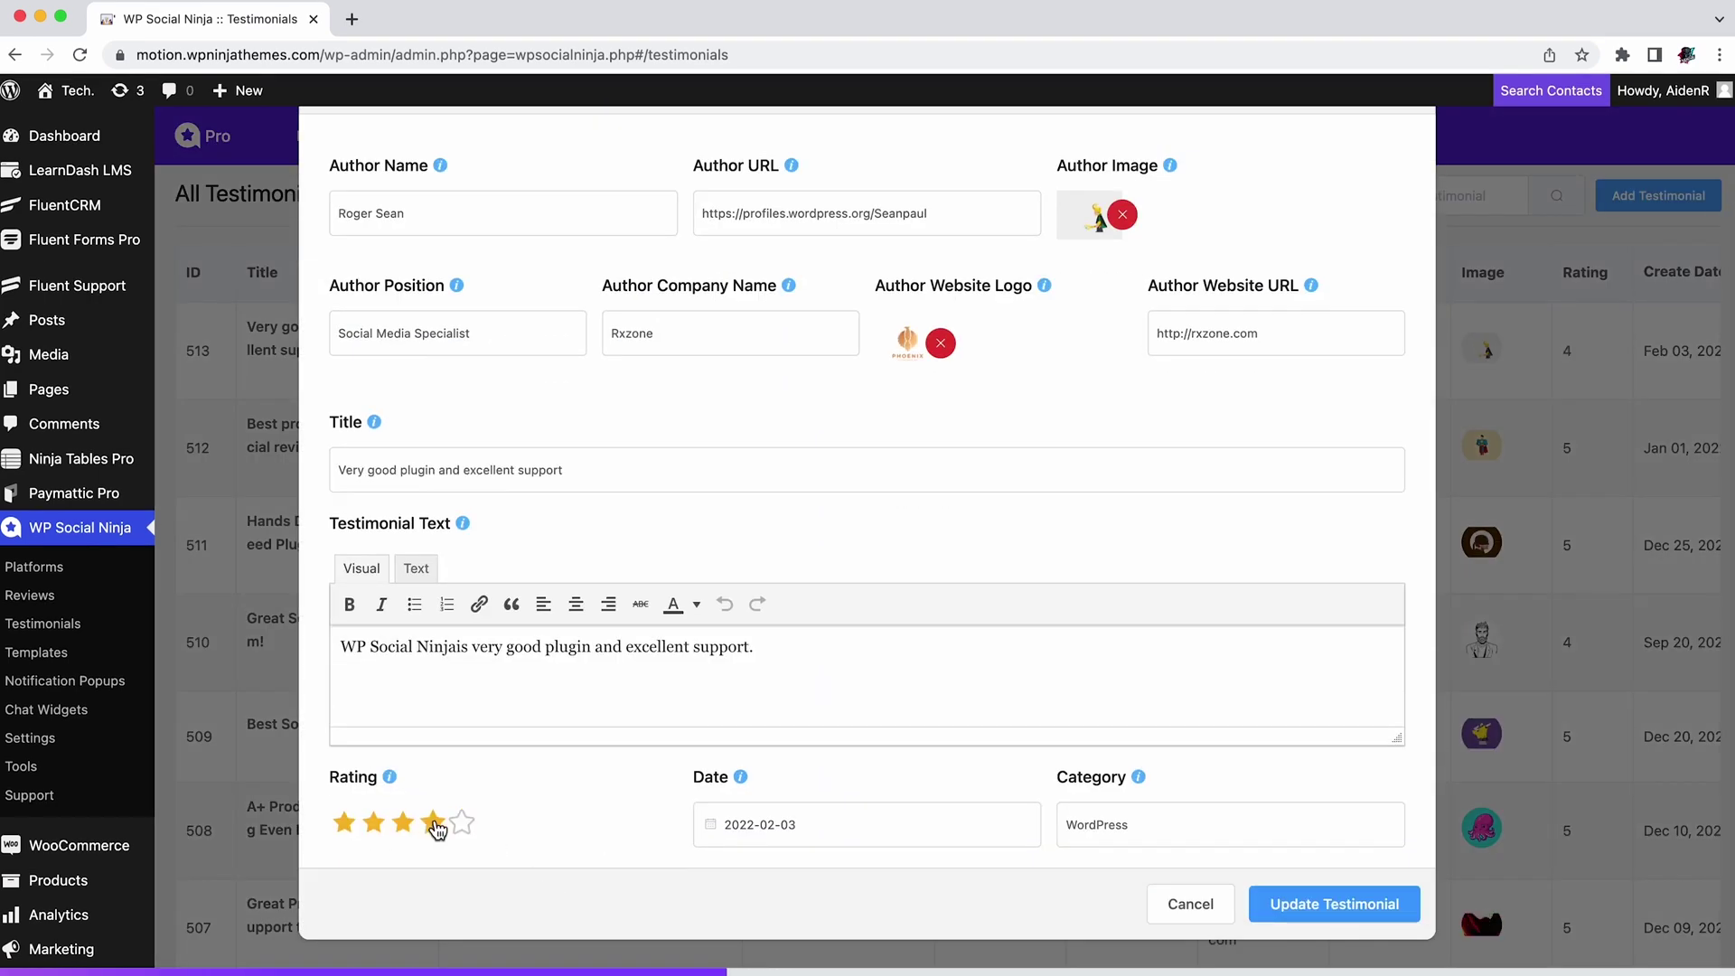
drag(764, 660, 600, 659)
key(BackSpace)
click(1336, 911)
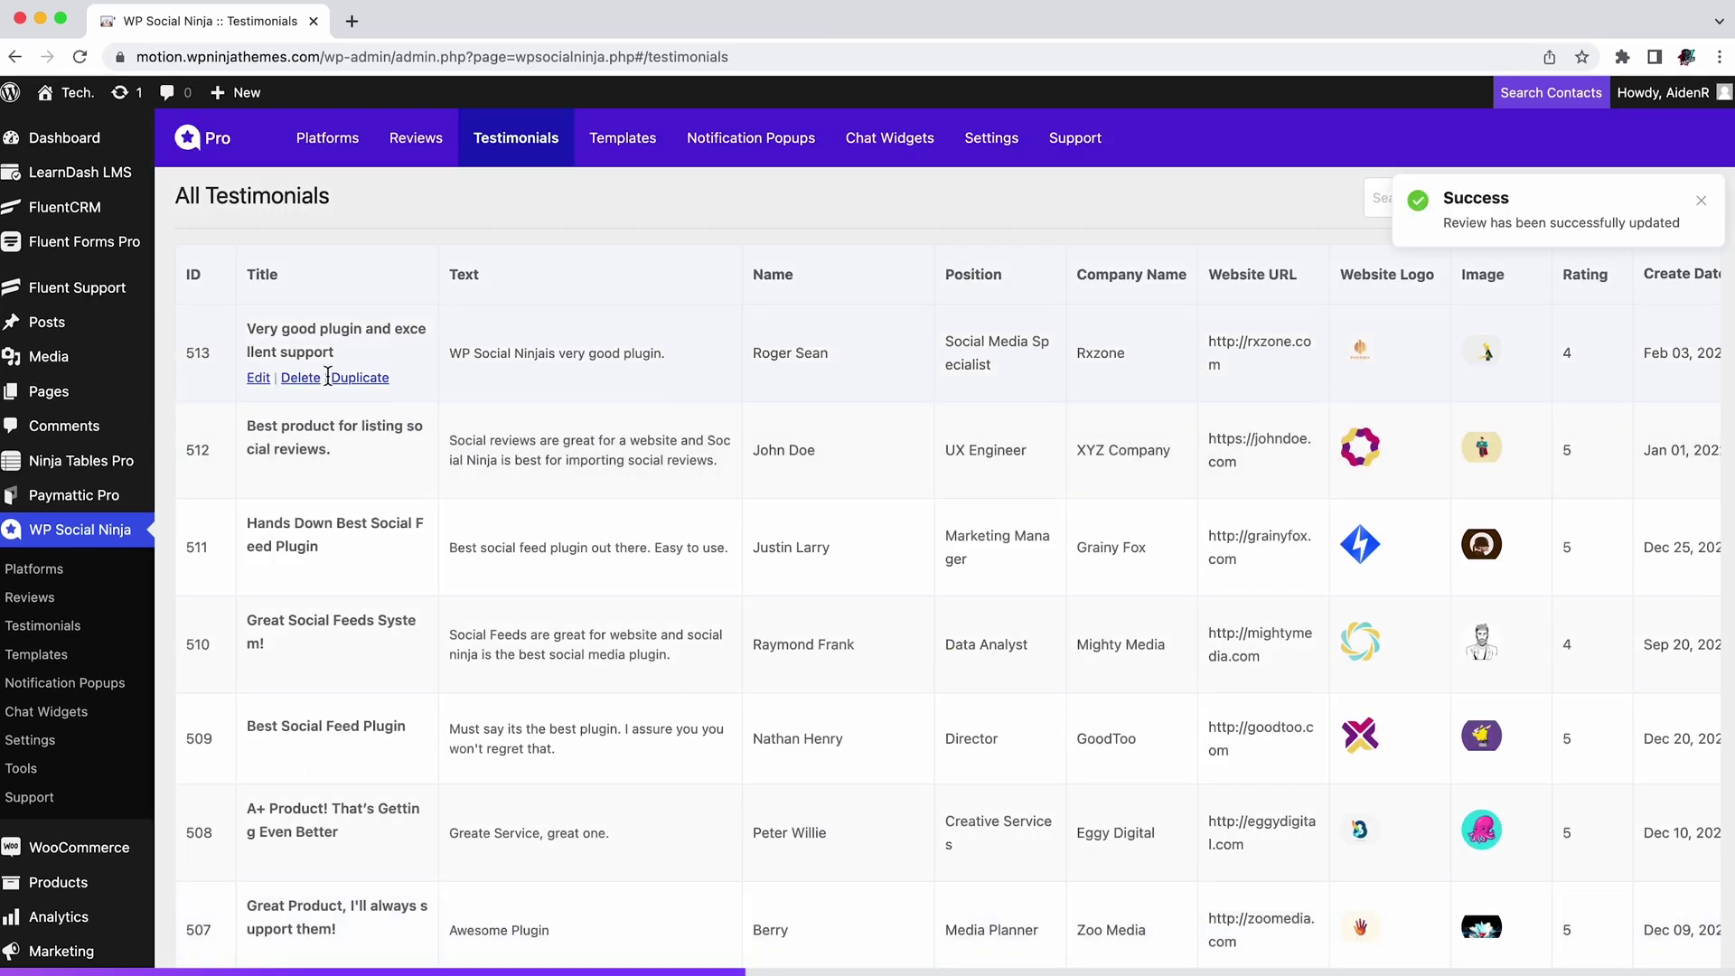
click(632, 145)
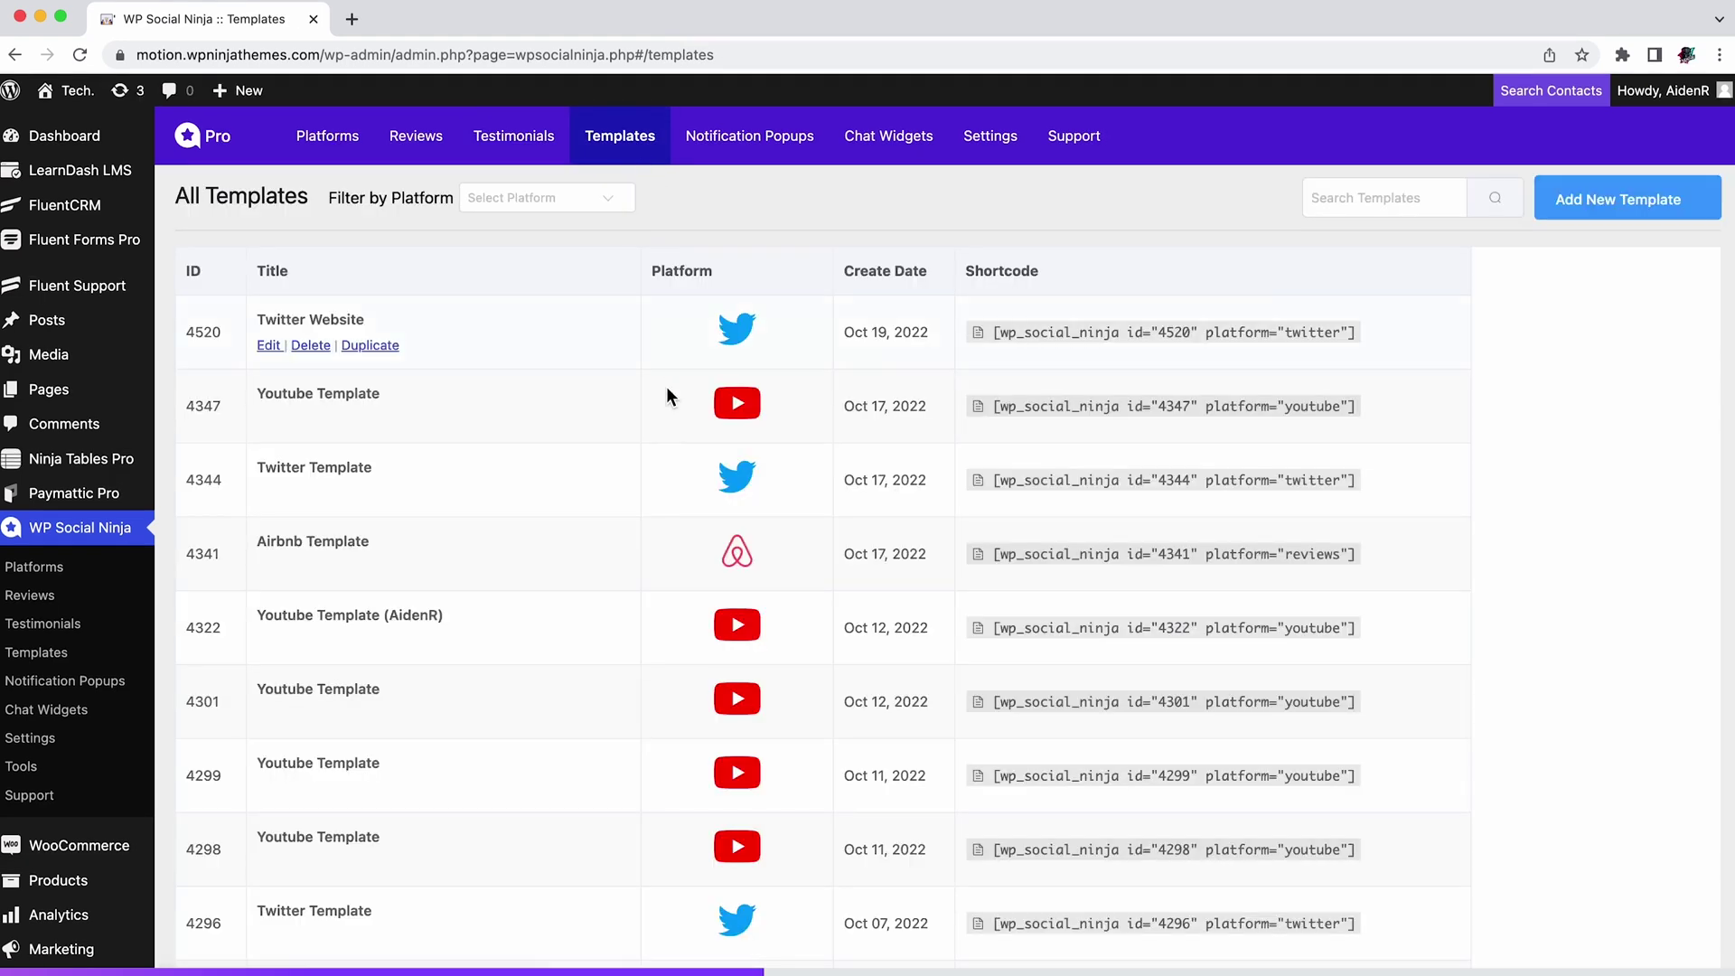
Step: Filter the templates list to Youtube, then clear the filter
scroll(669, 452, down, 5)
scroll(669, 452, up, 5)
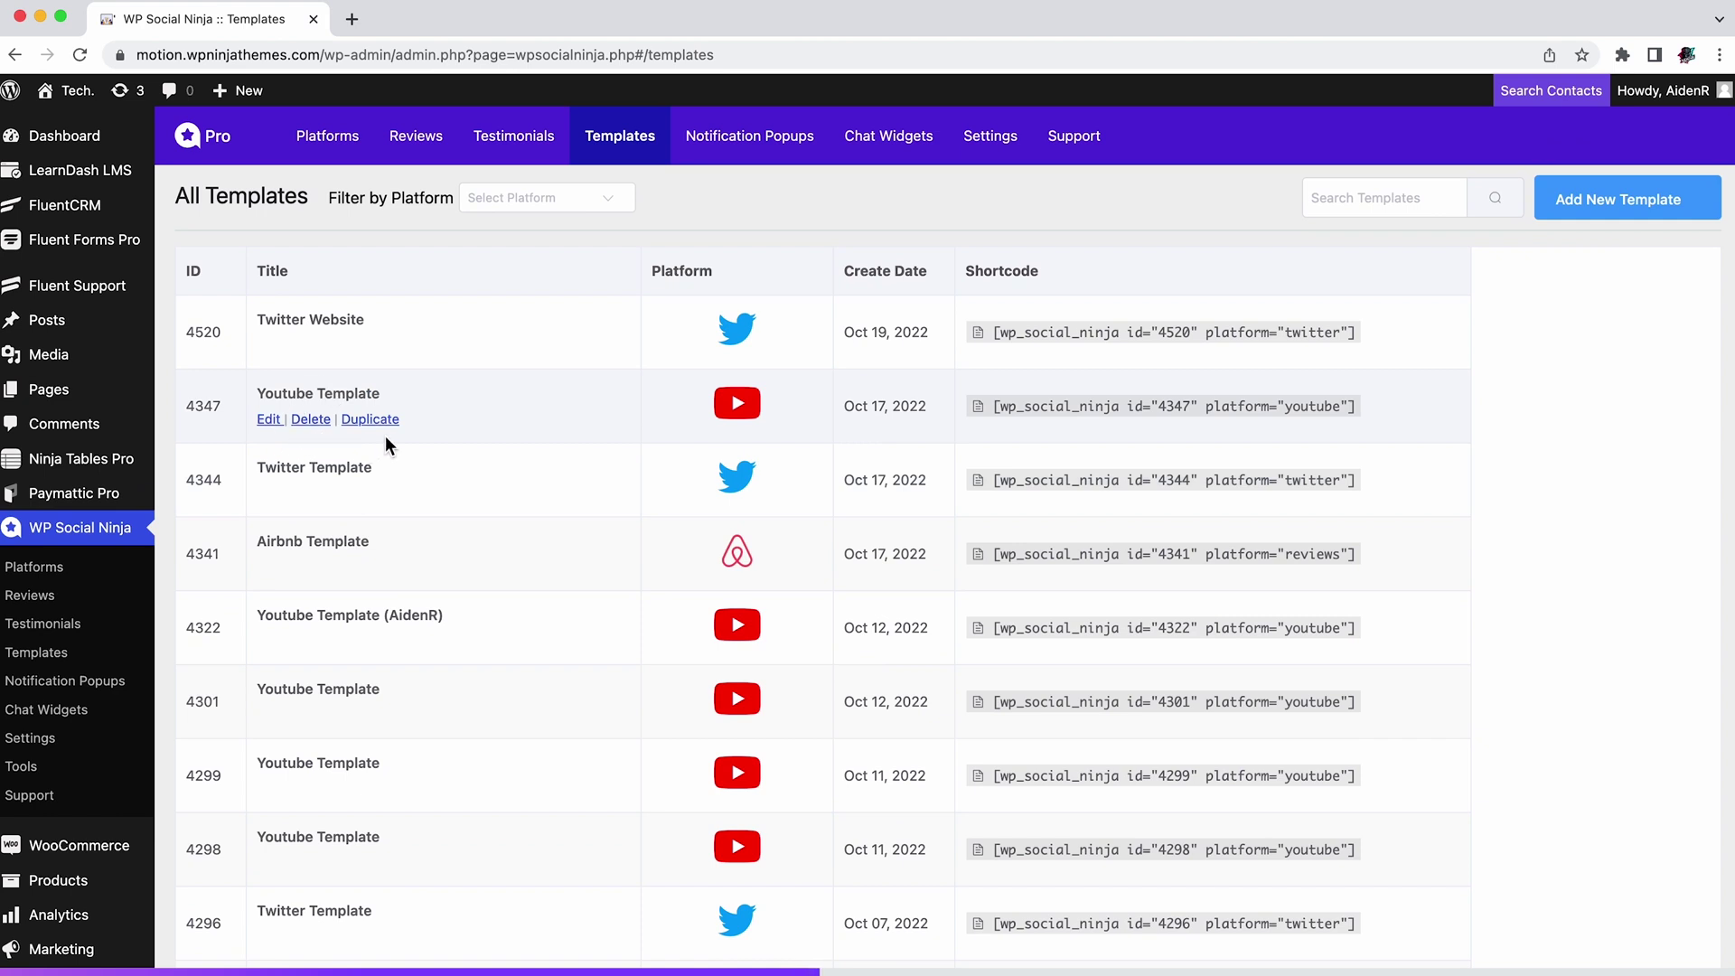
click(605, 198)
scroll(549, 379, down, 3)
click(545, 476)
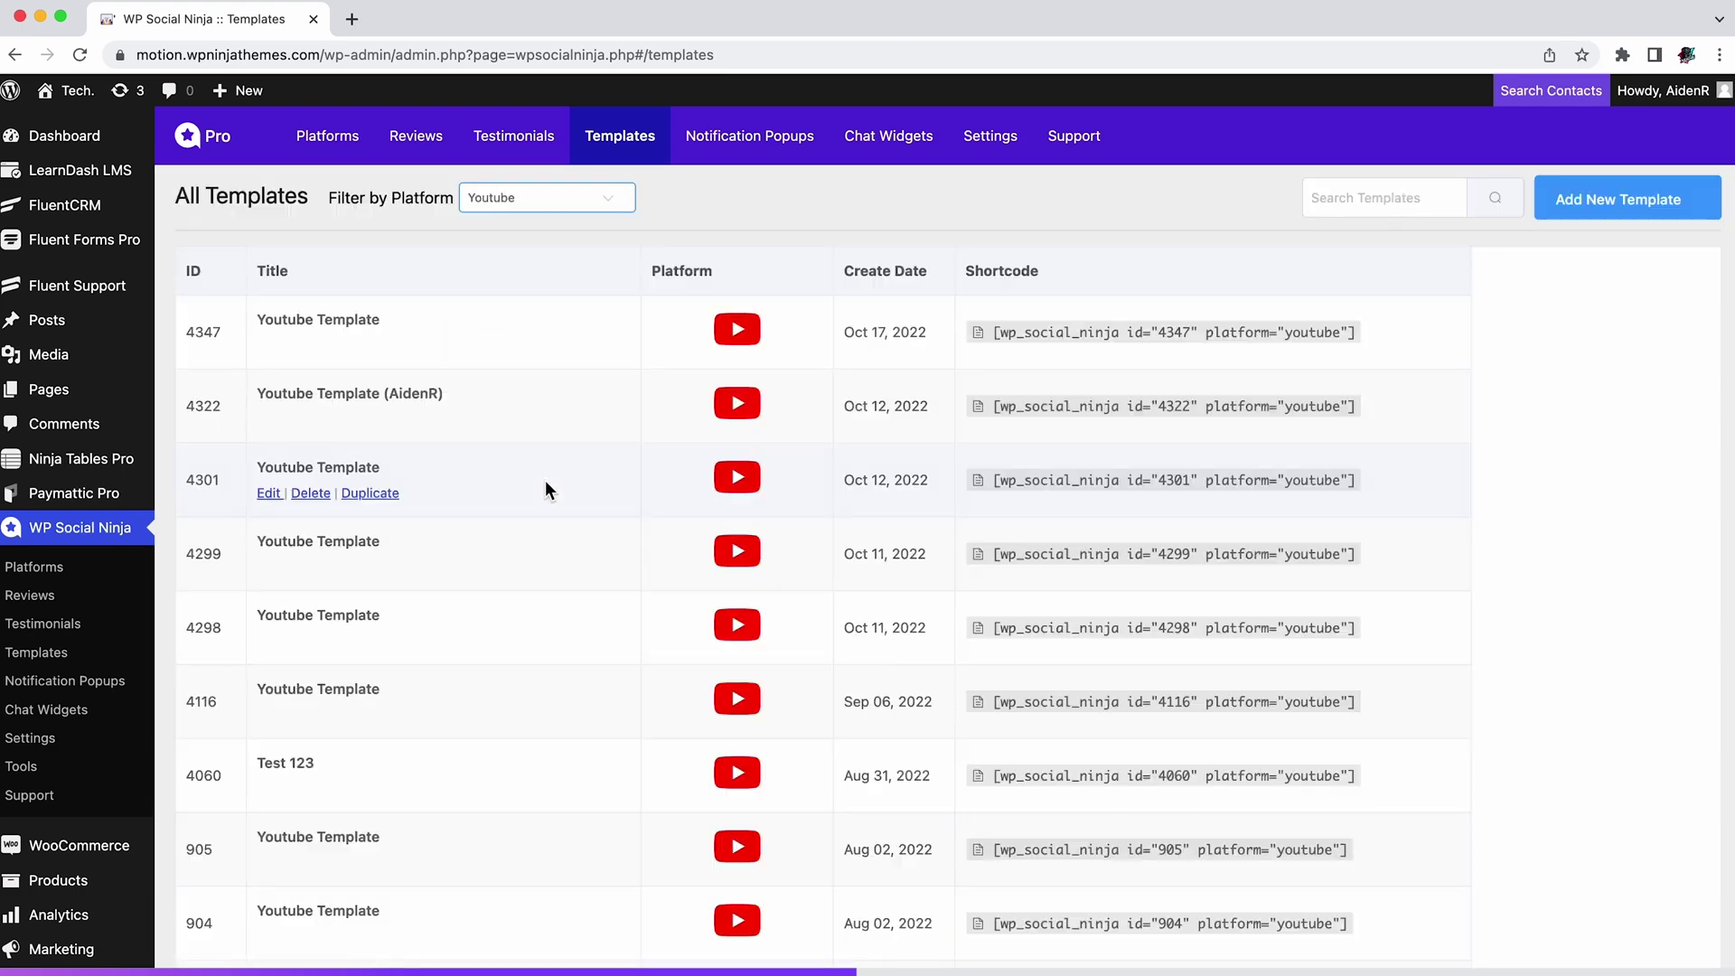
click(608, 198)
Step: Search templates for 'Twitter Website', leaving only template 4520
click(1382, 198)
text(Twitter Website)
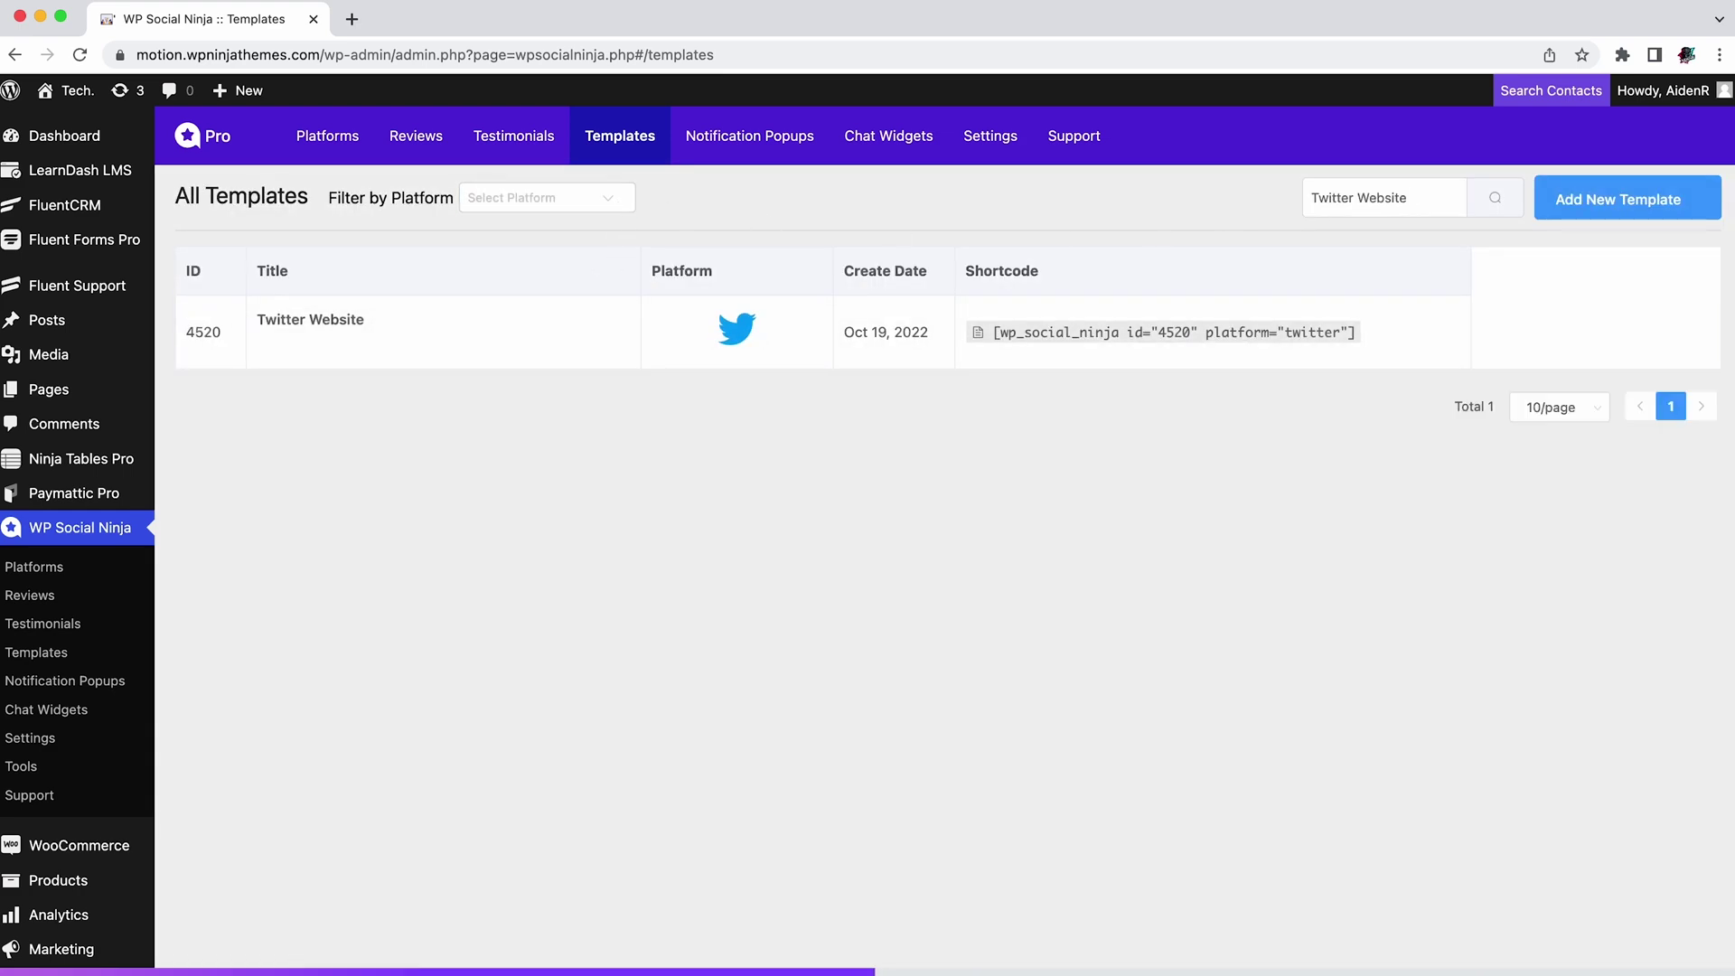
mouse_move(352, 329)
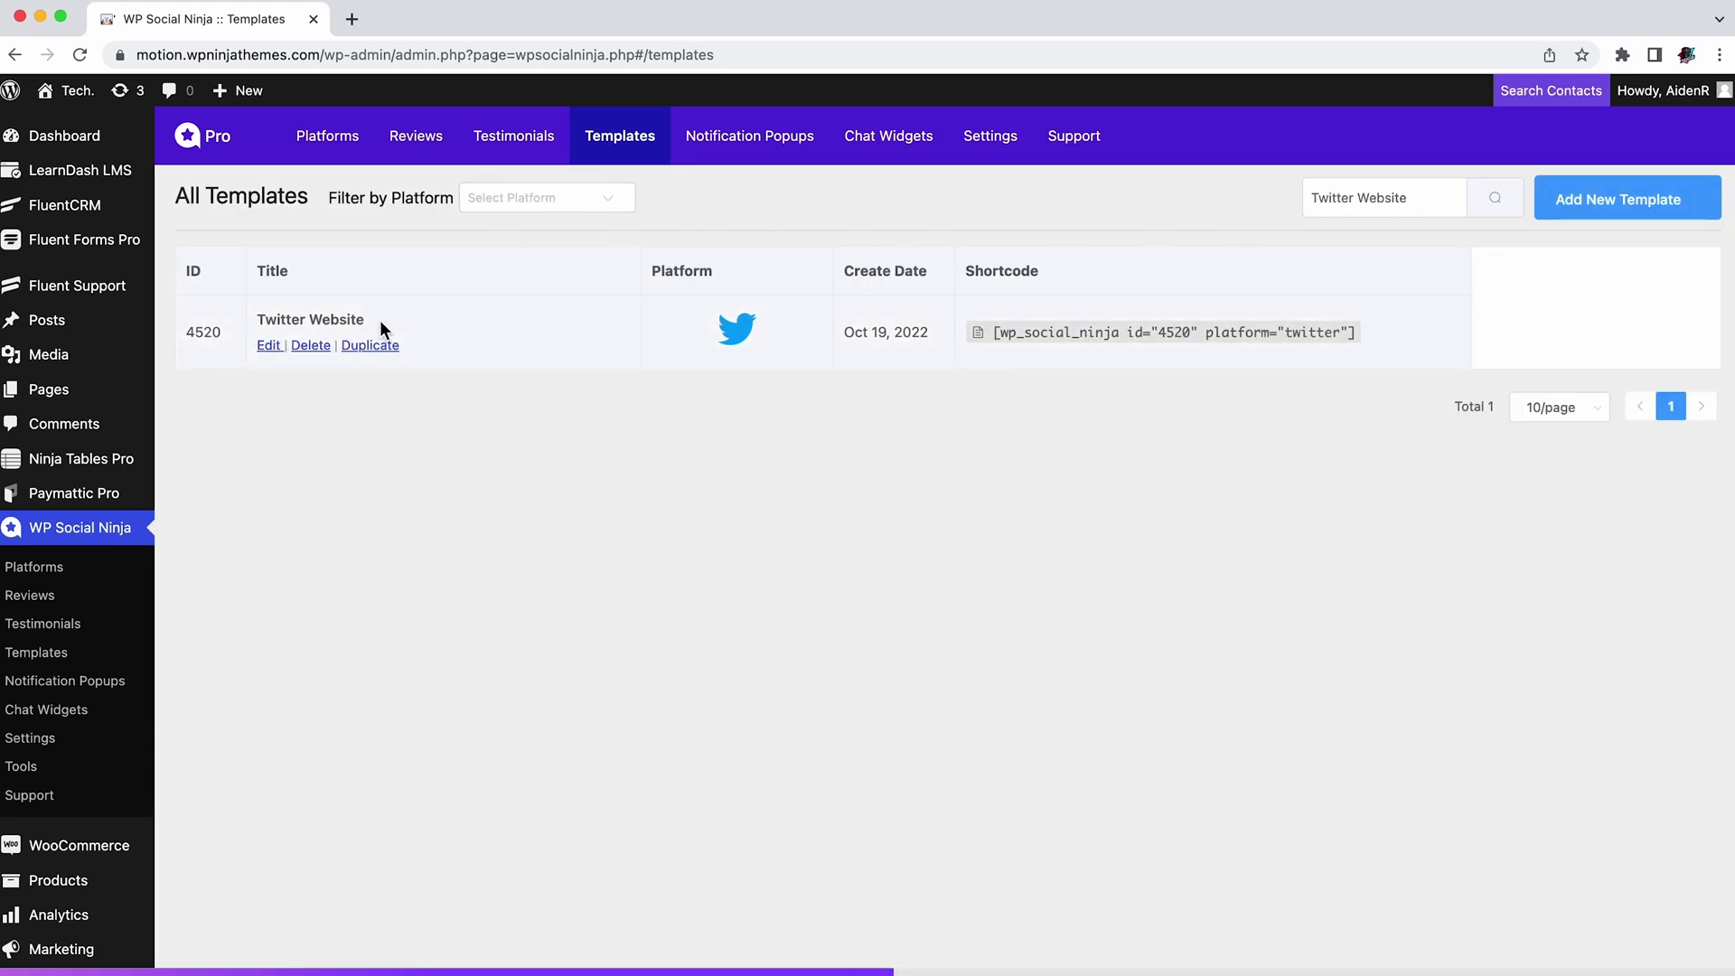
Step: Edit a notification popup, keep Booking.com as its review platform, and preview it
click(768, 158)
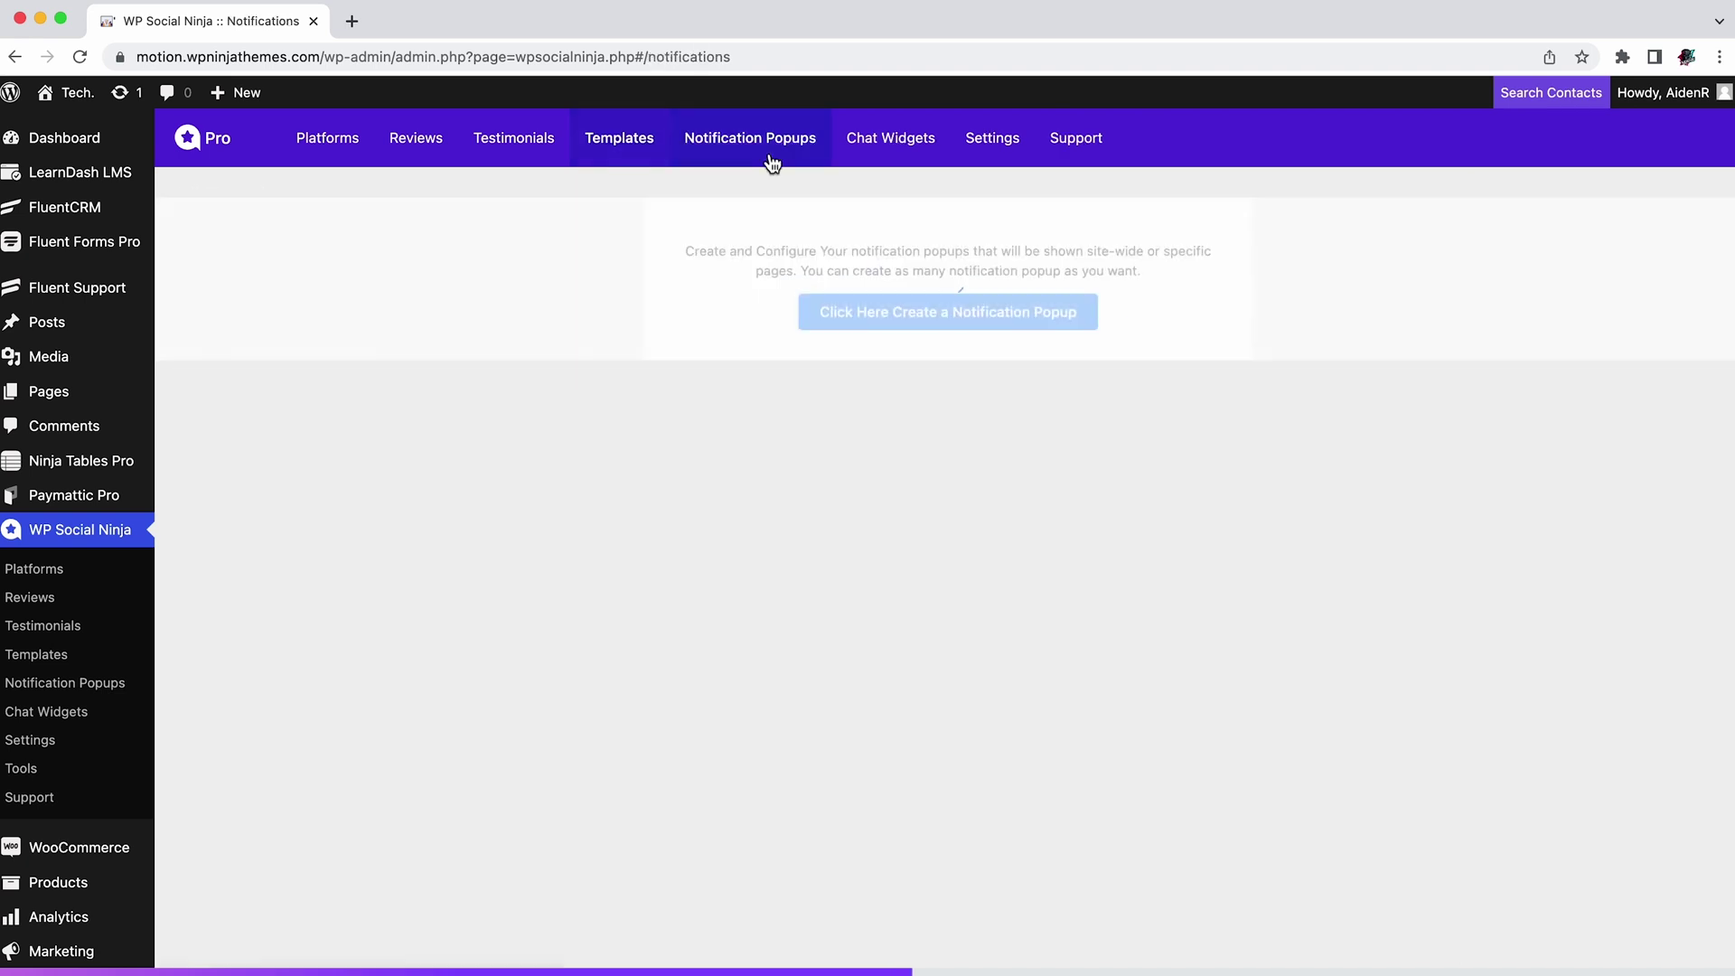
mouse_move(810, 414)
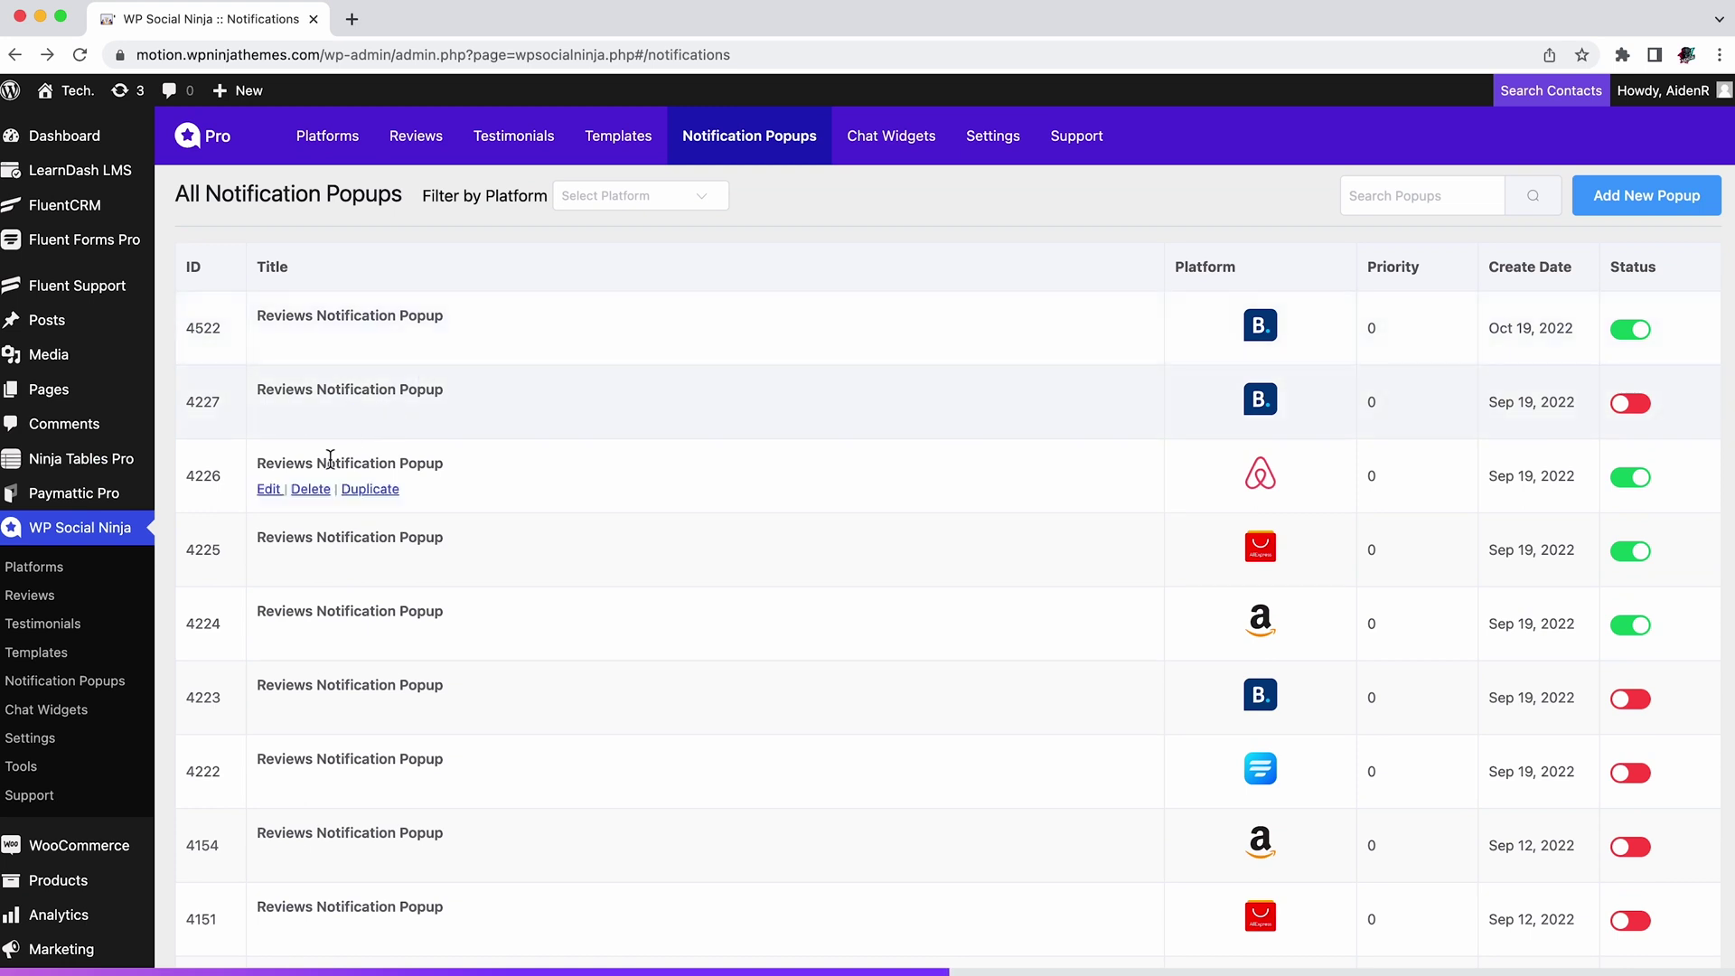
click(270, 489)
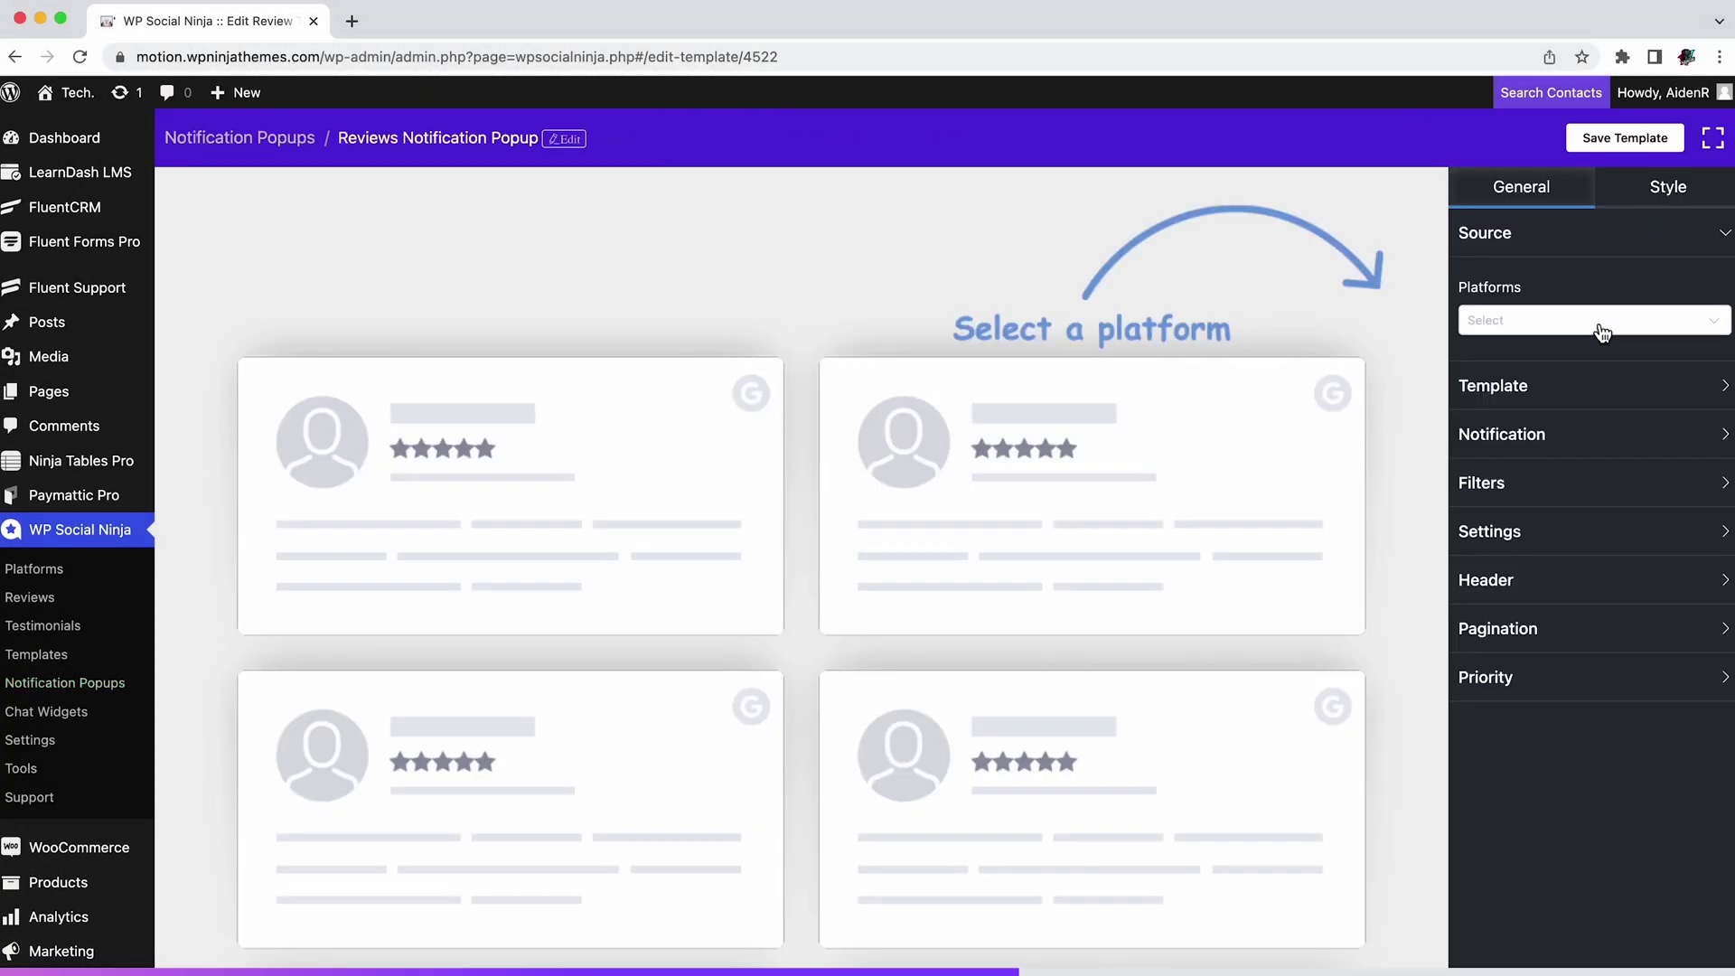
click(1604, 325)
click(1603, 371)
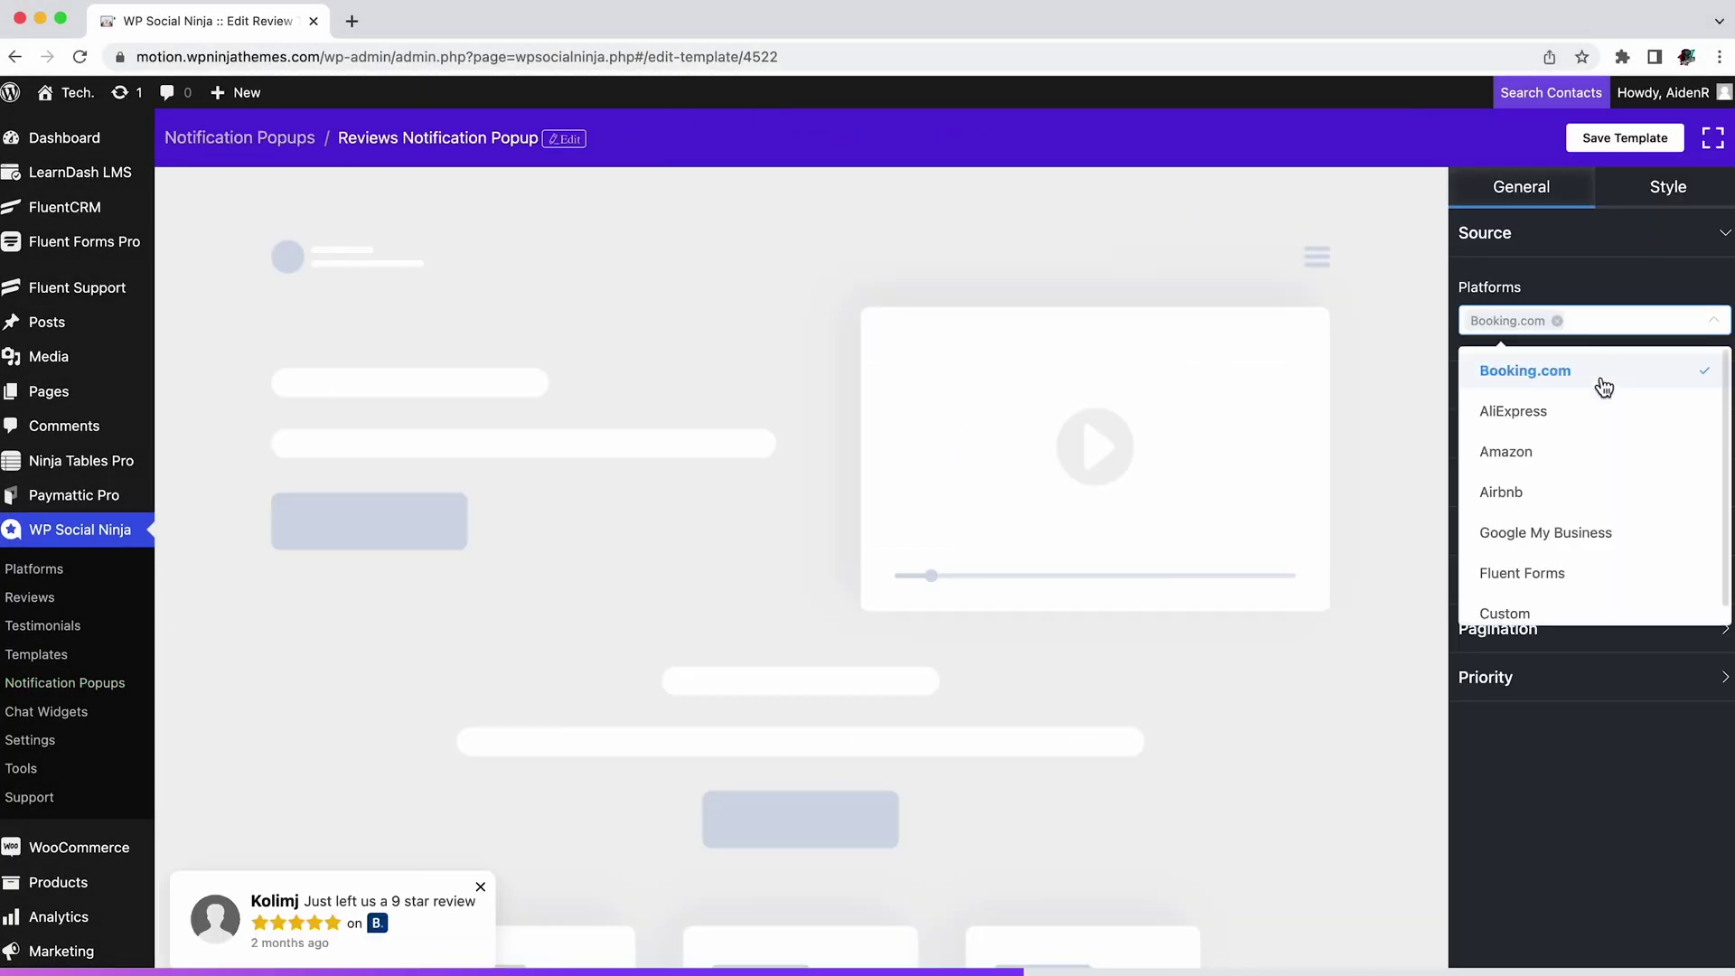
click(457, 916)
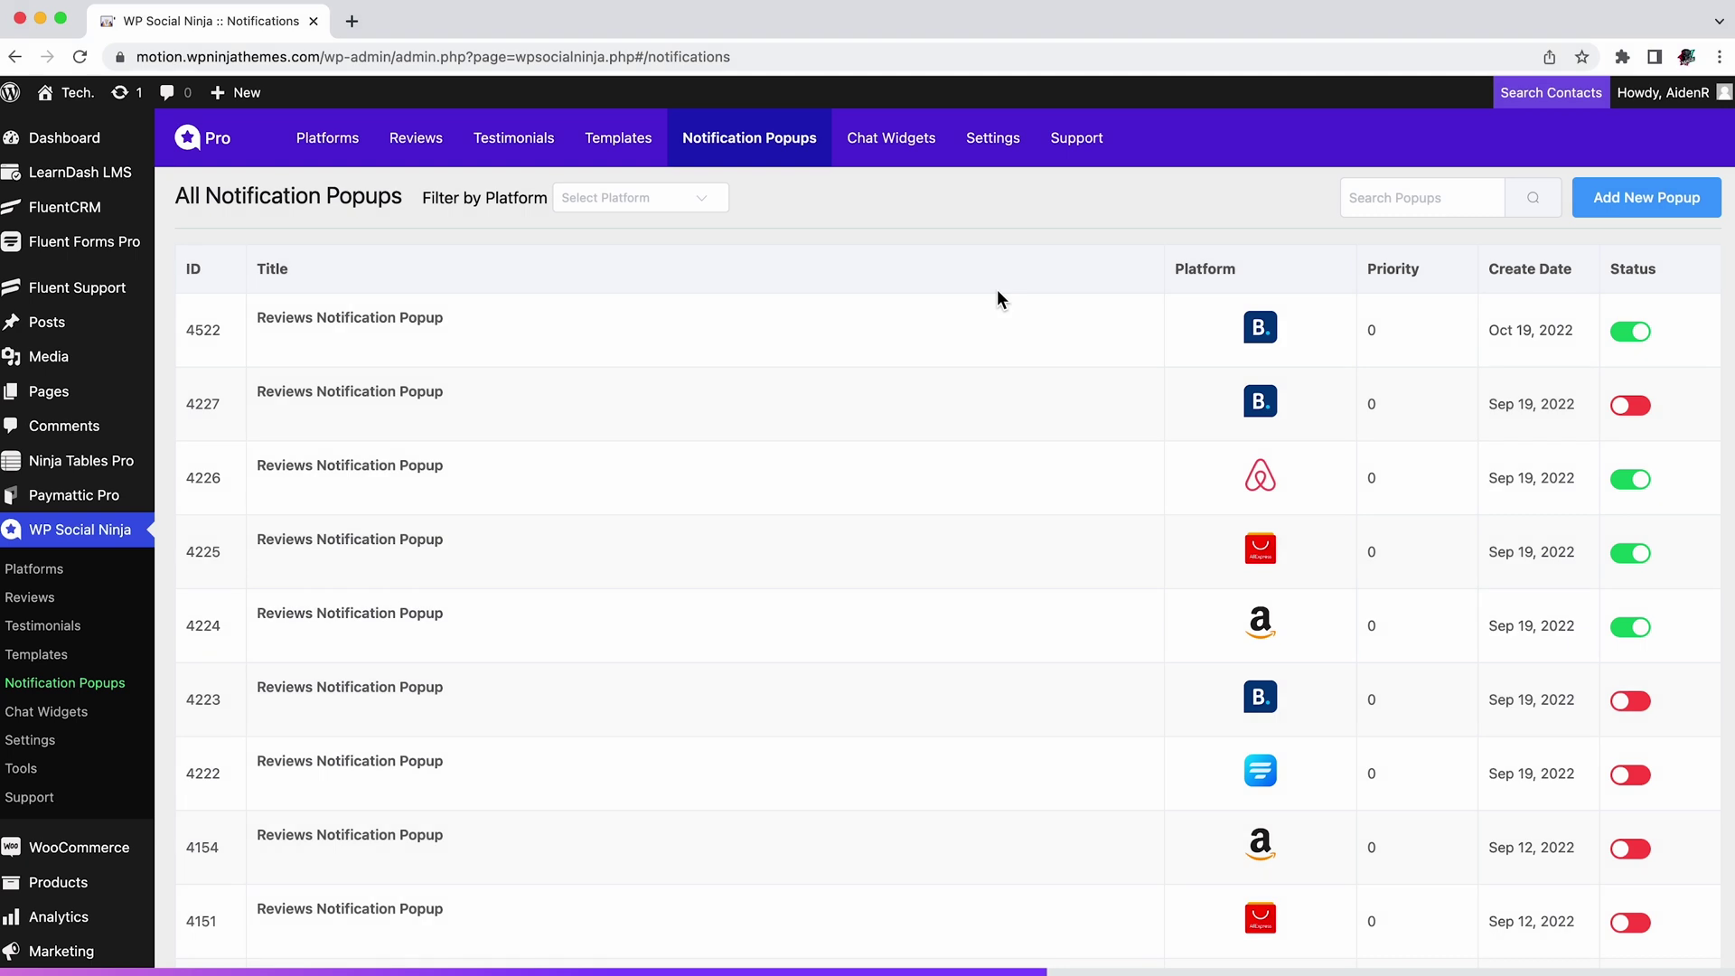
mouse_move(266, 360)
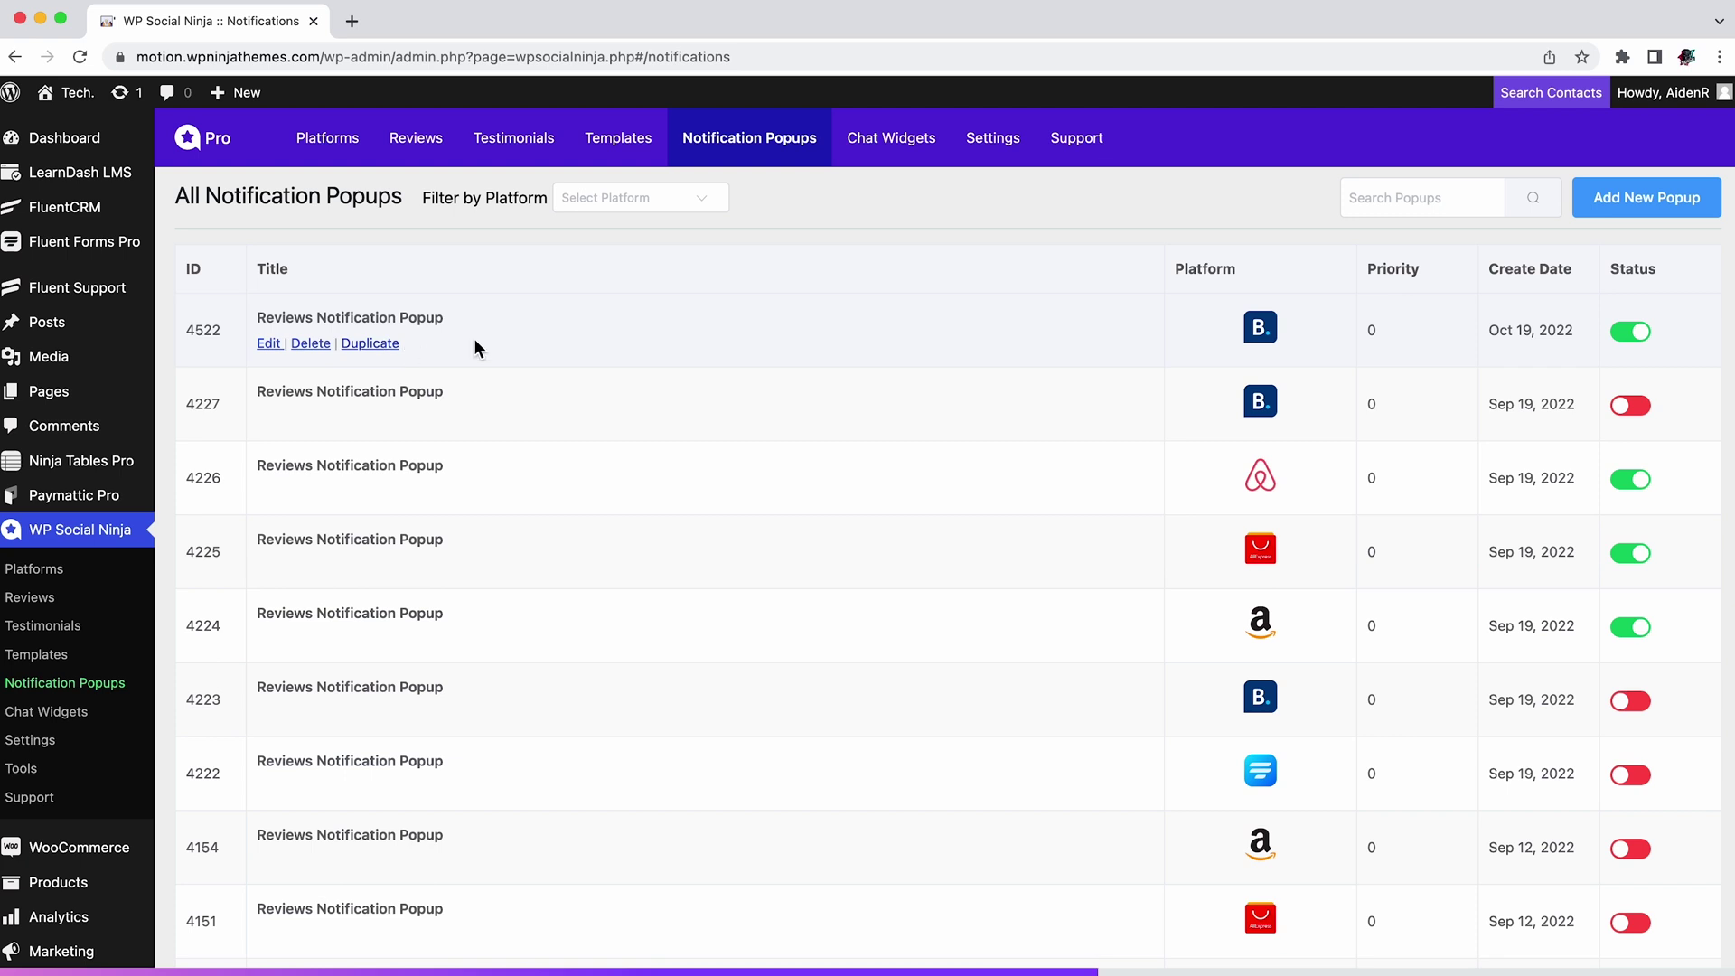
Step: Browse the Chat Widgets list
click(900, 159)
mouse_move(635, 428)
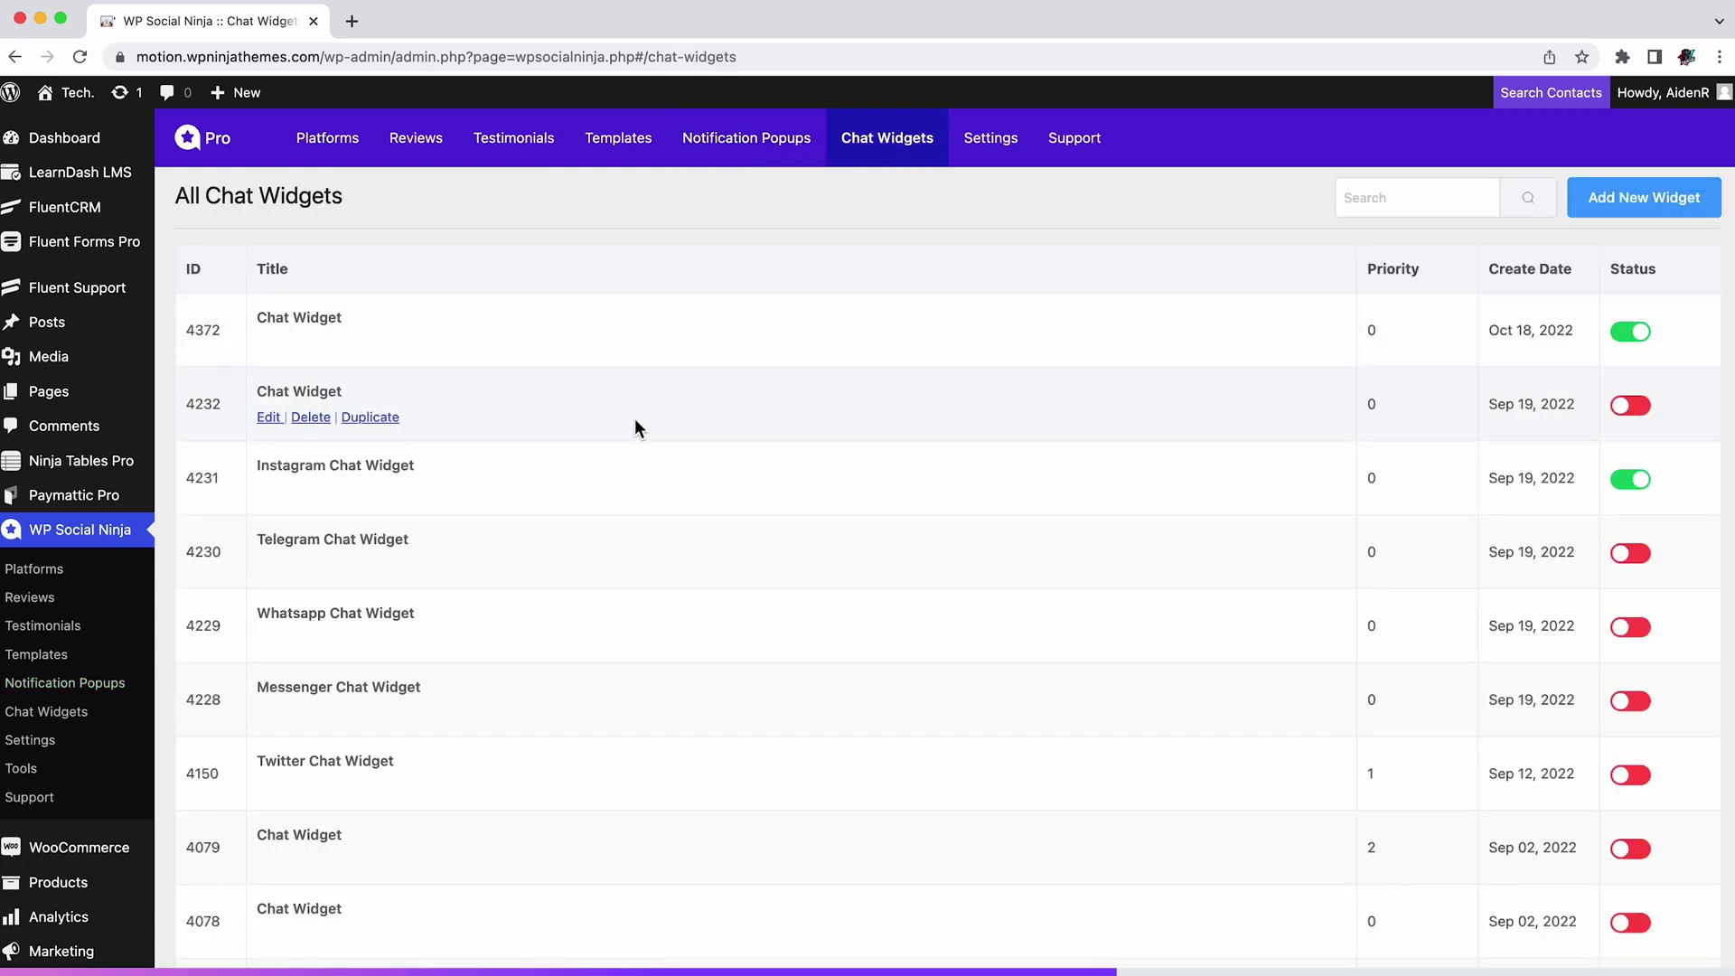
scroll(636, 424, down, 5)
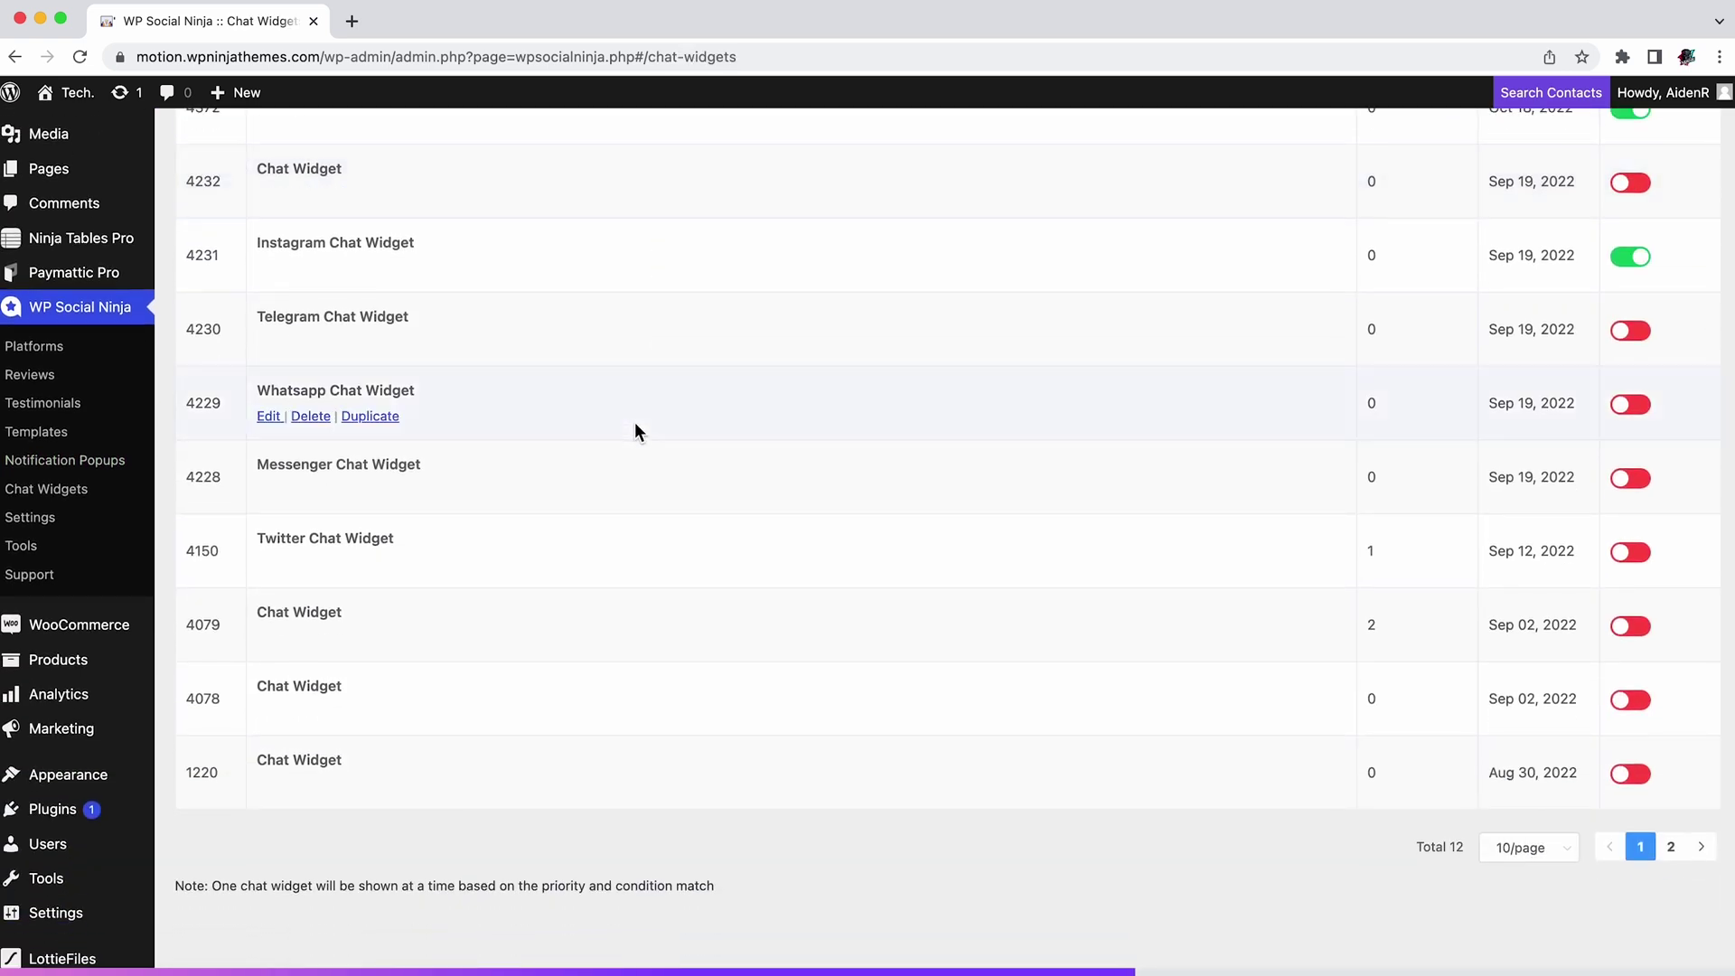
scroll(637, 431, up, 5)
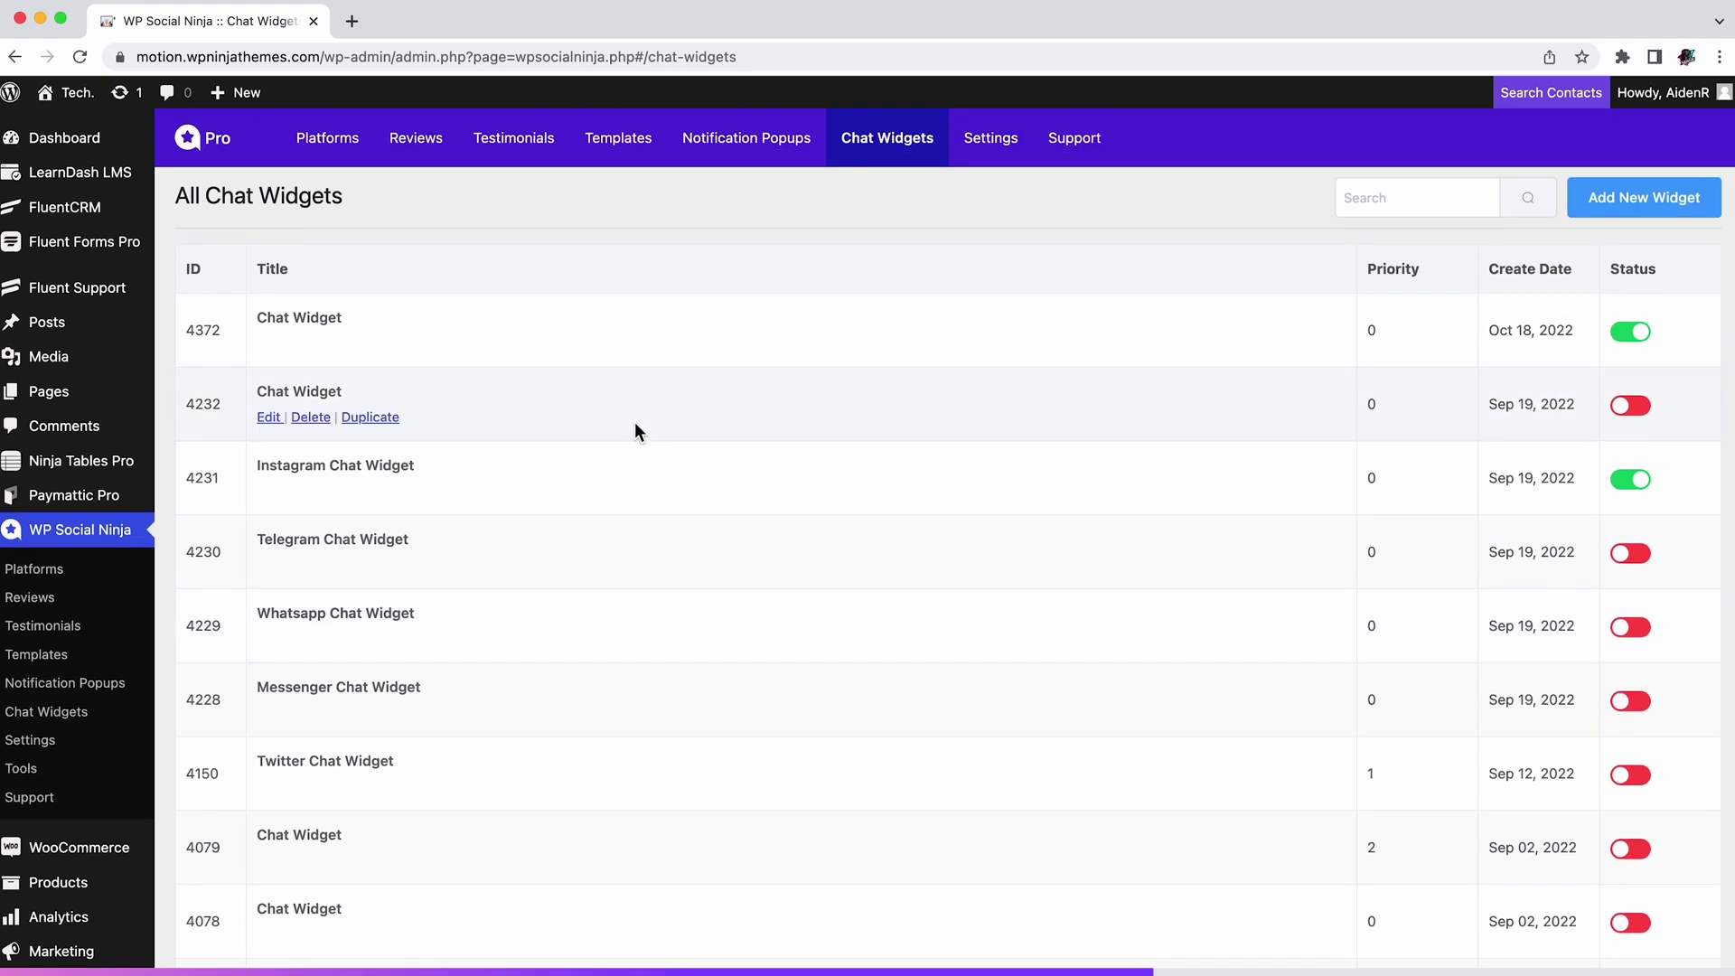
mouse_move(260, 312)
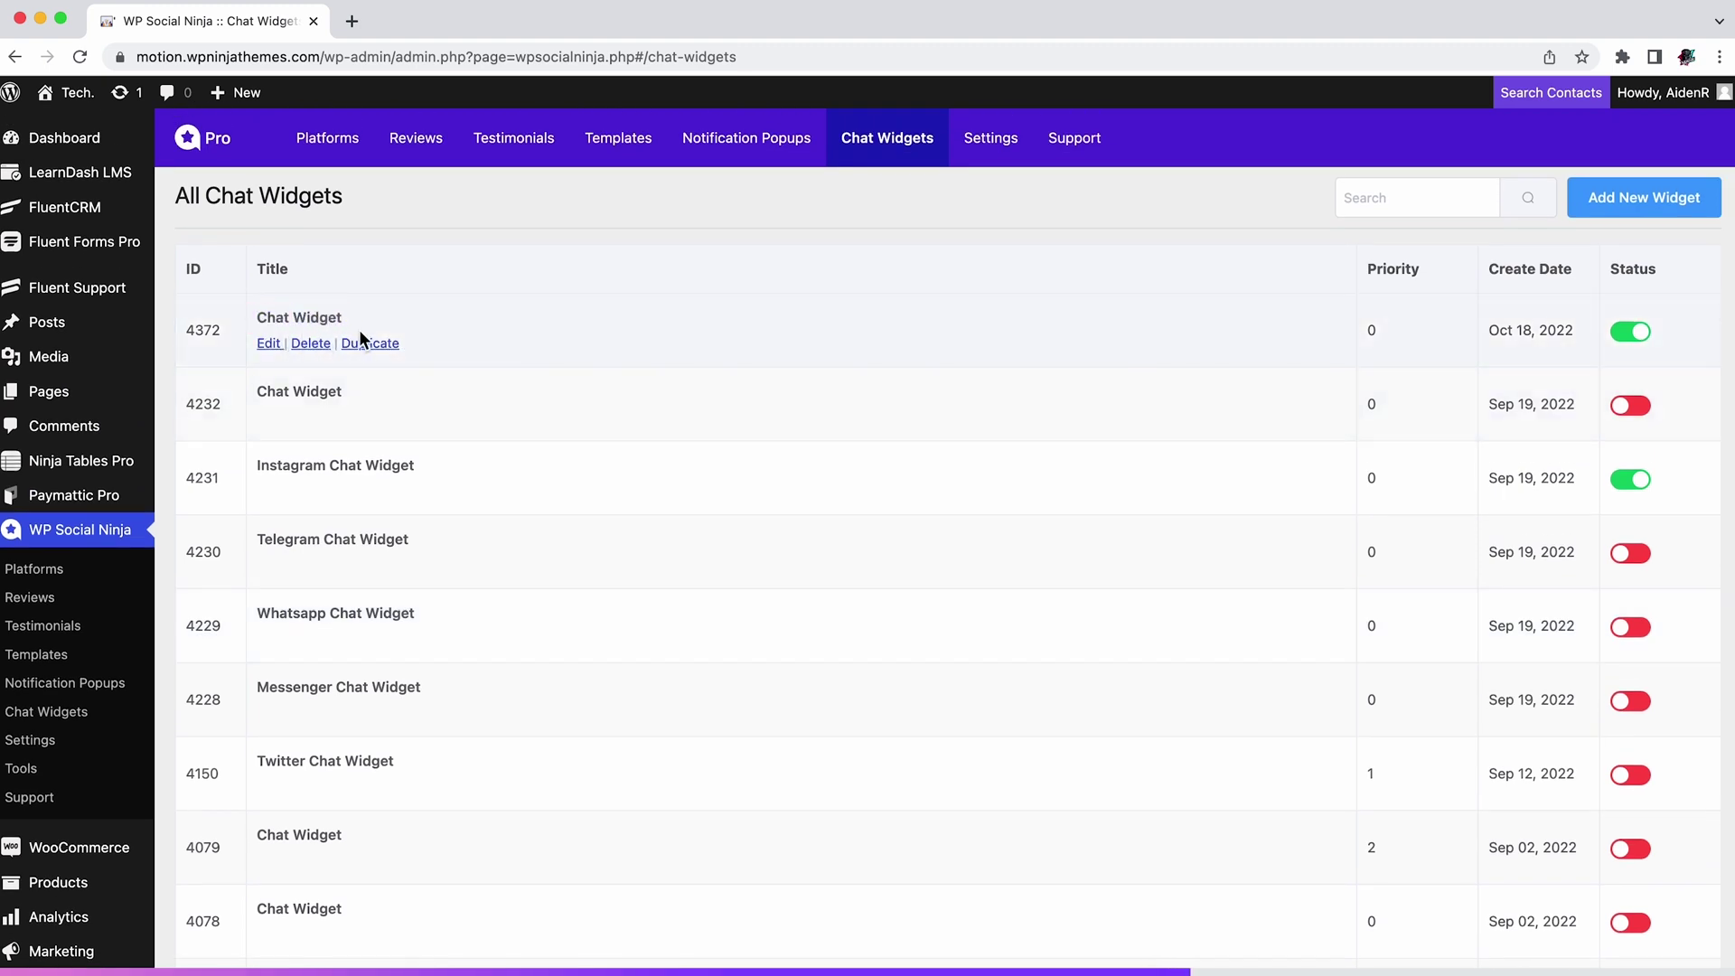
Step: Start a new chat widget and save a Messenger channel with the account username
click(1654, 206)
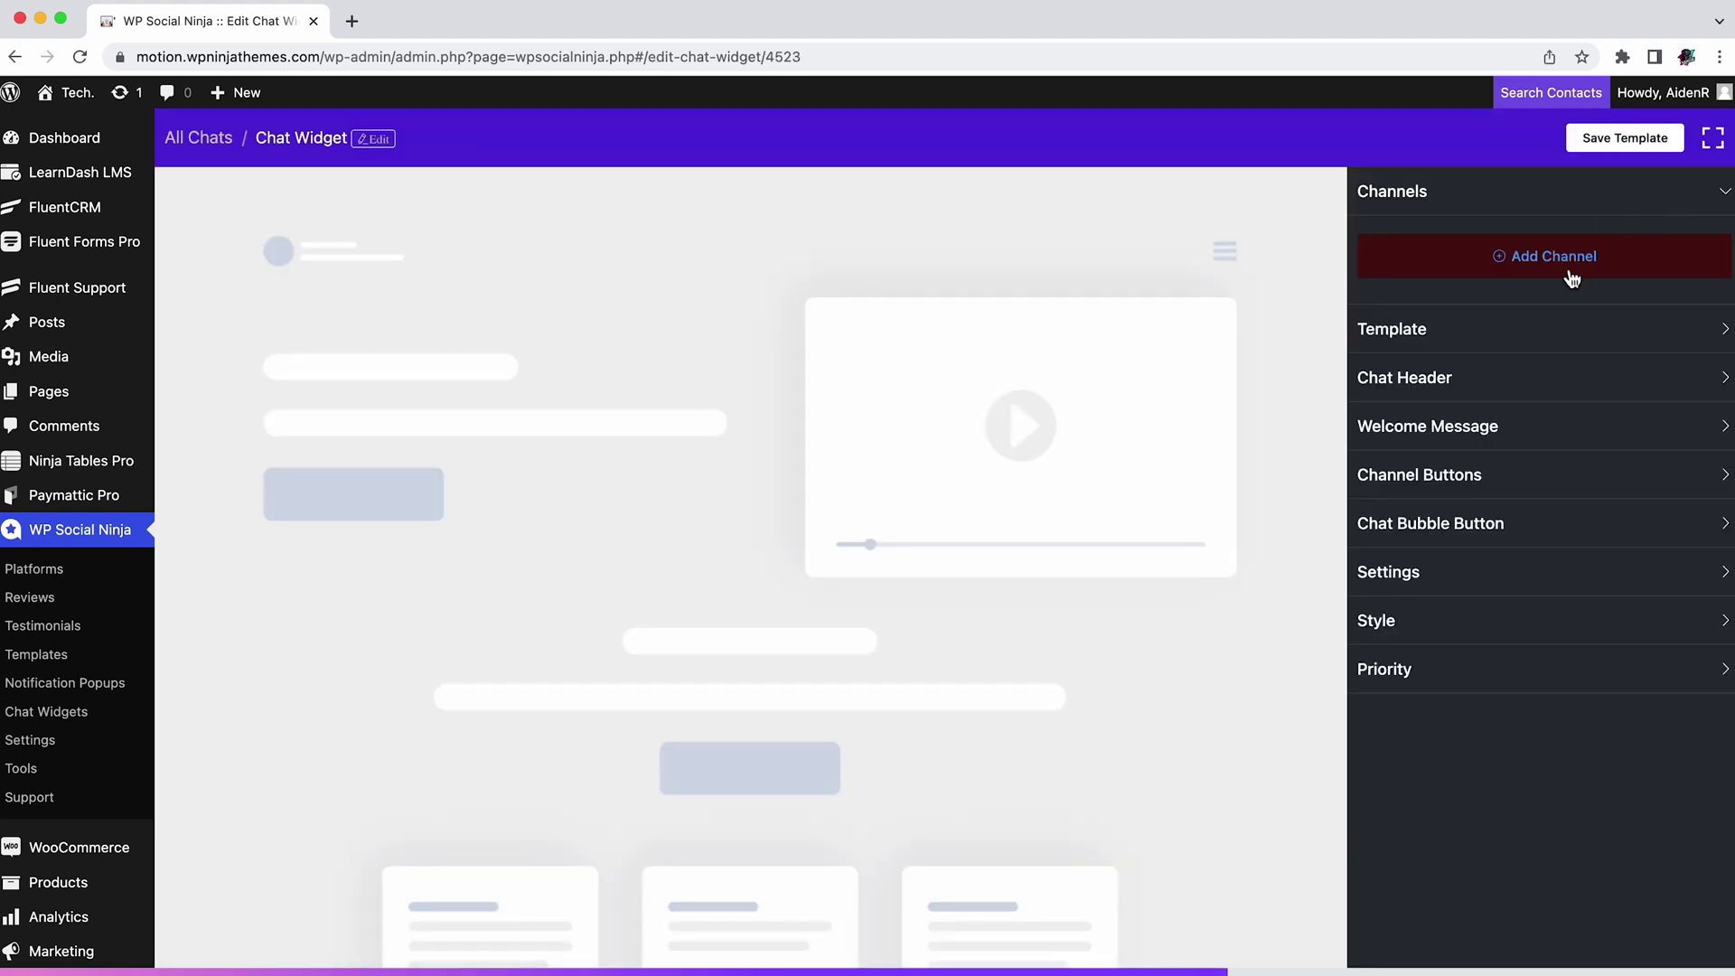
click(1571, 273)
scroll(1534, 387, down, 4)
scroll(1536, 389, up, 4)
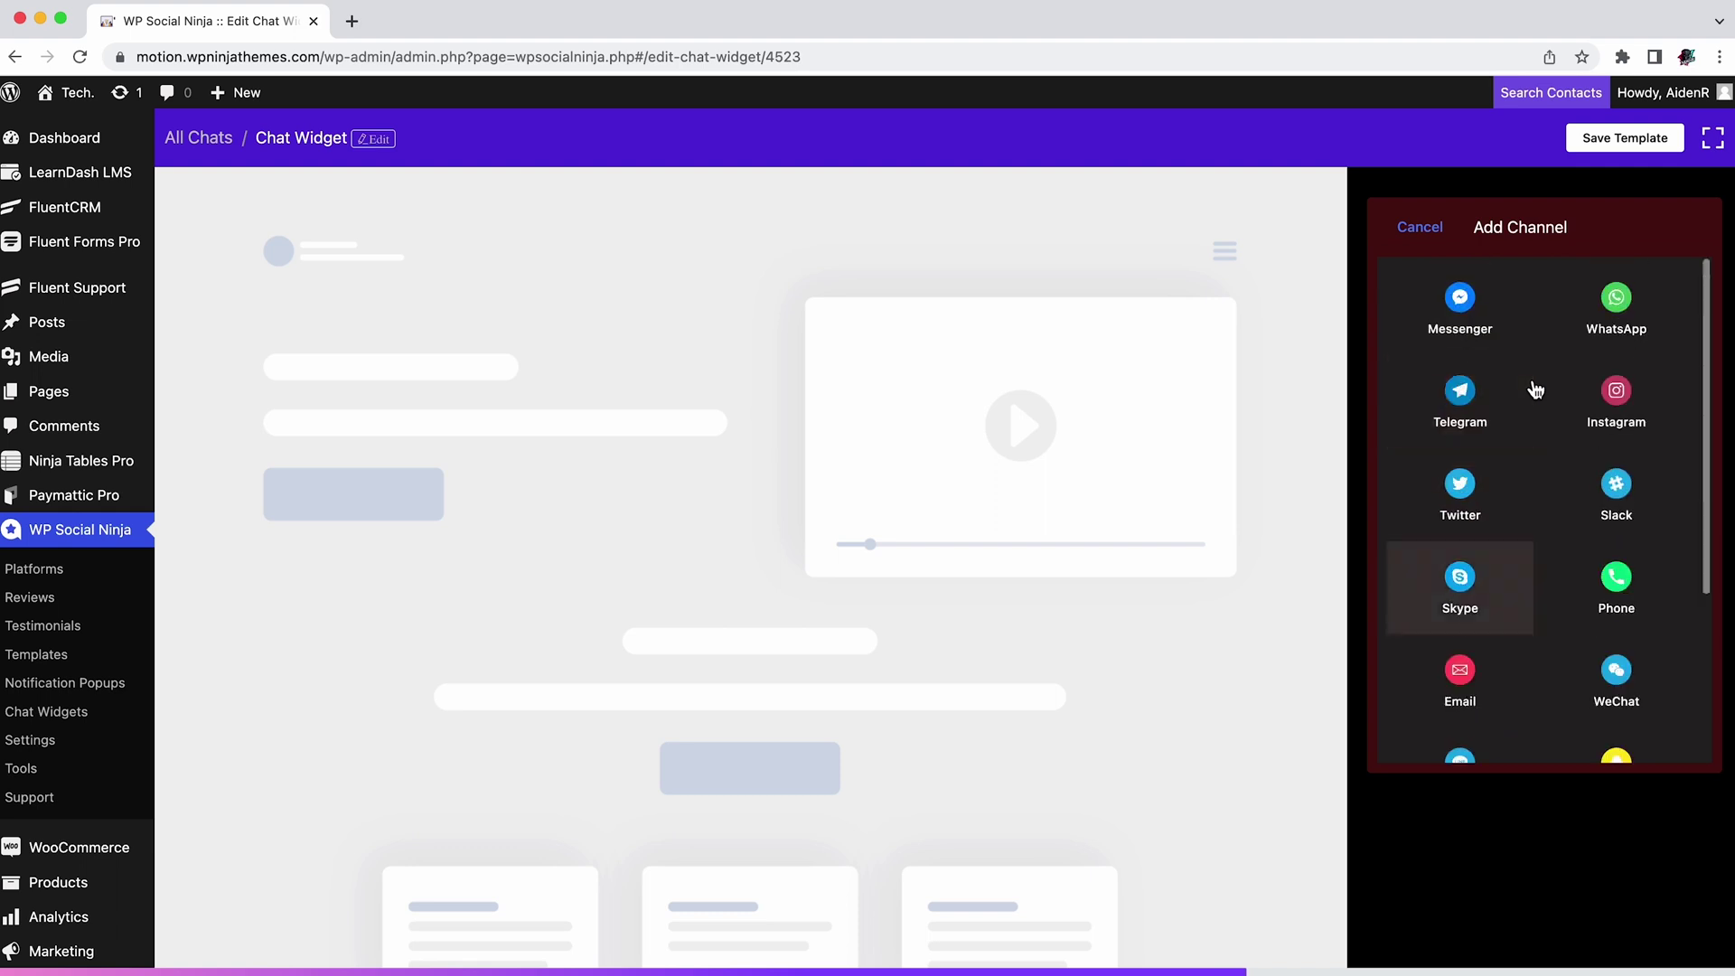
click(1474, 304)
click(1508, 377)
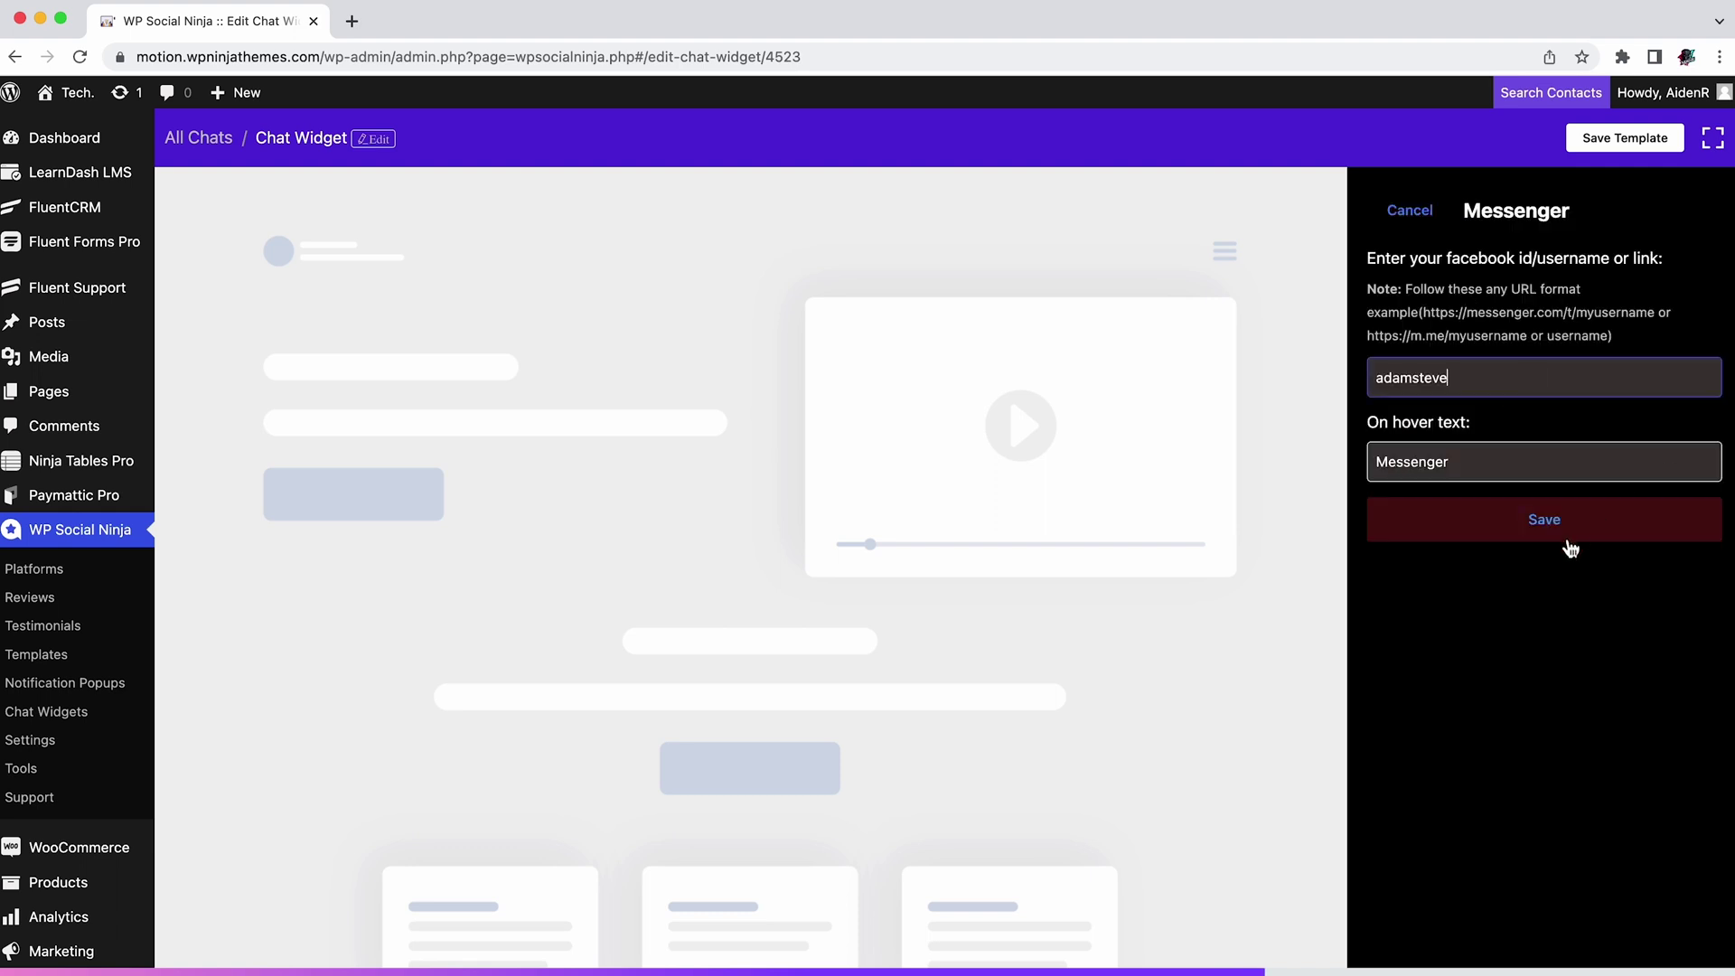
click(1566, 537)
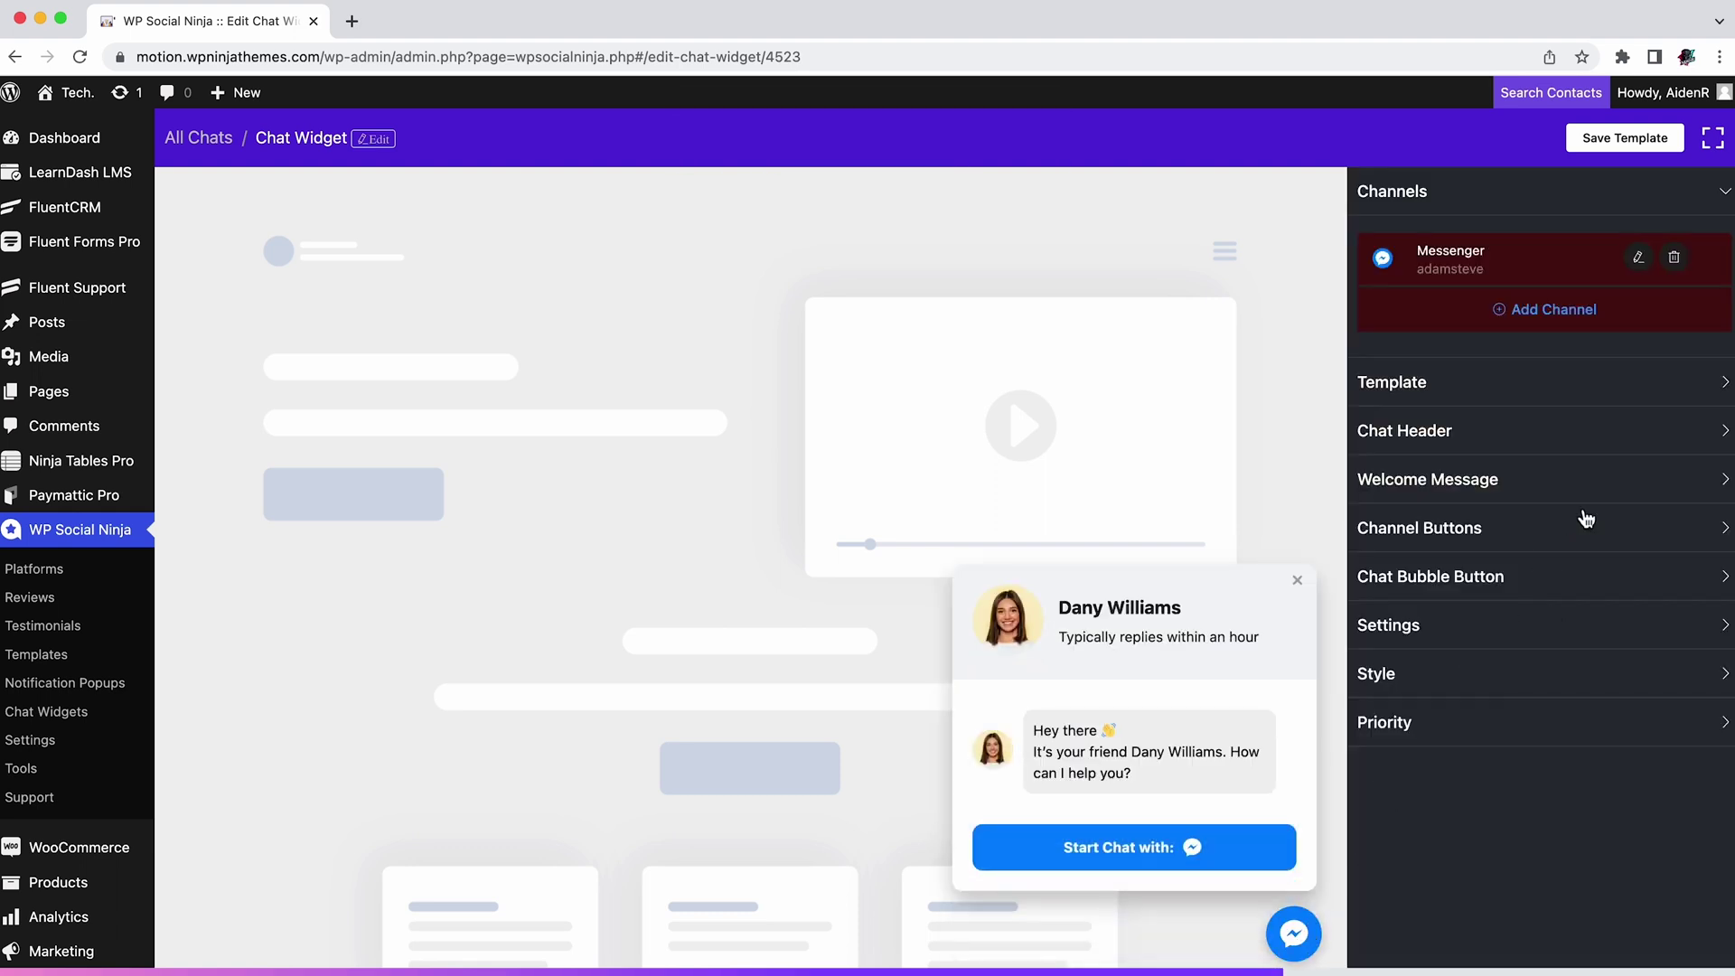
Step: Expand the widget's Template, Chat Header and Welcome Message sections
click(1561, 387)
click(1555, 533)
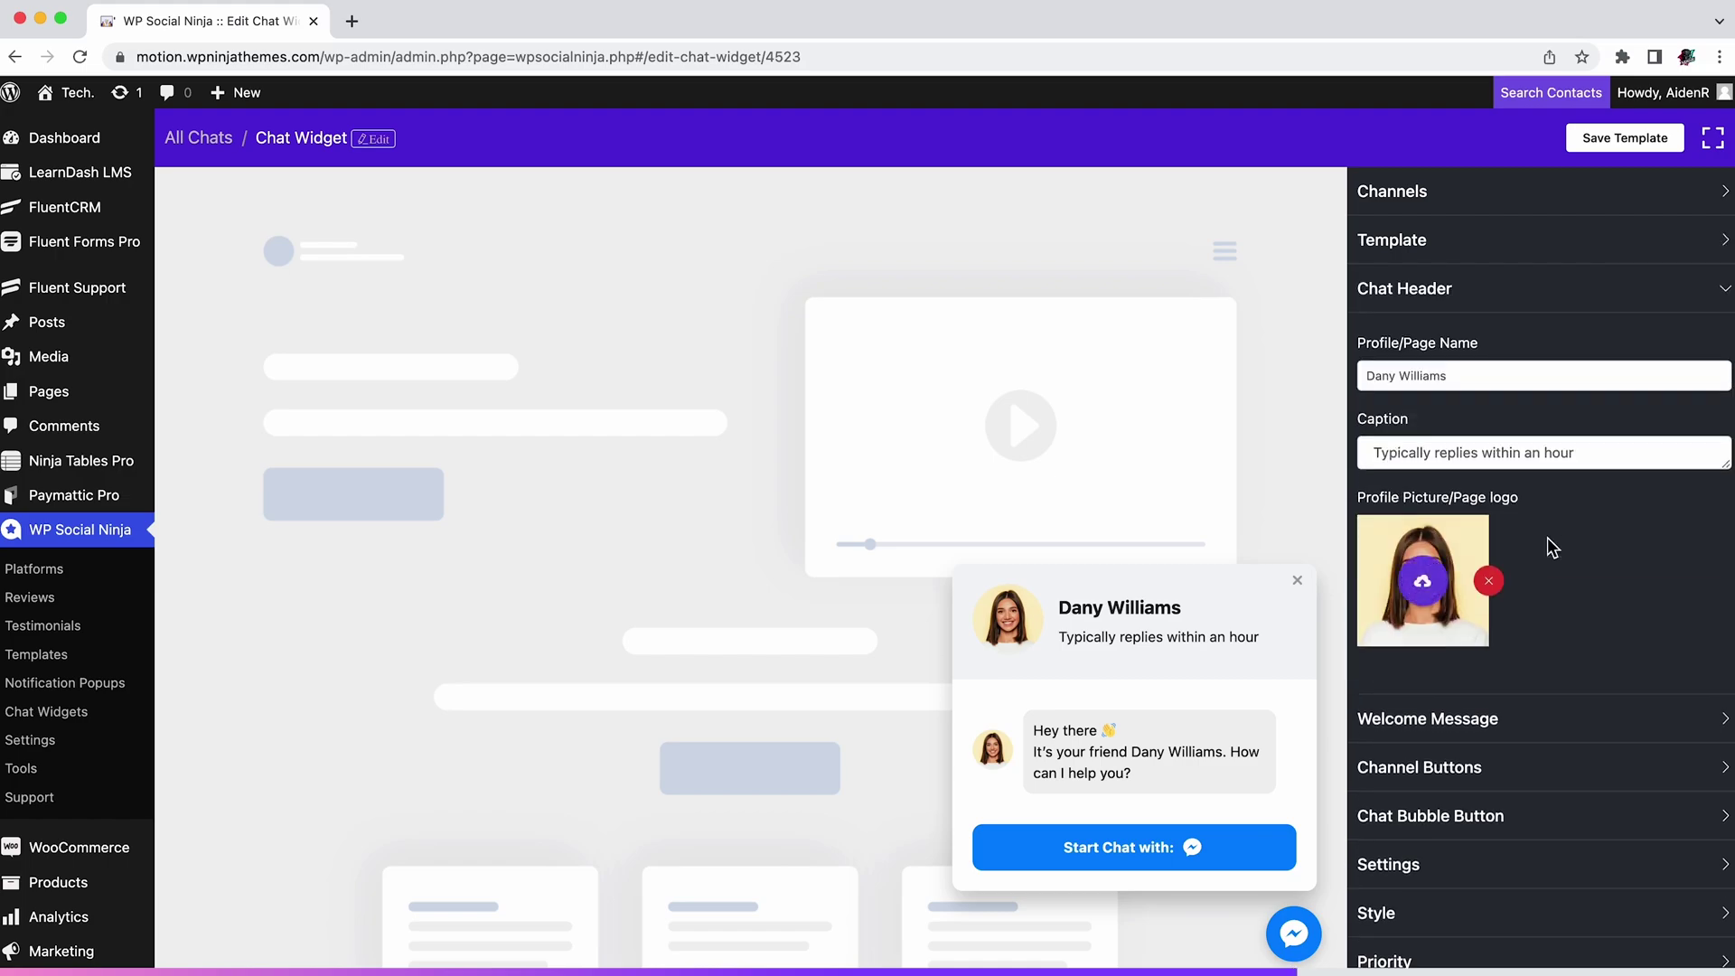
click(1561, 714)
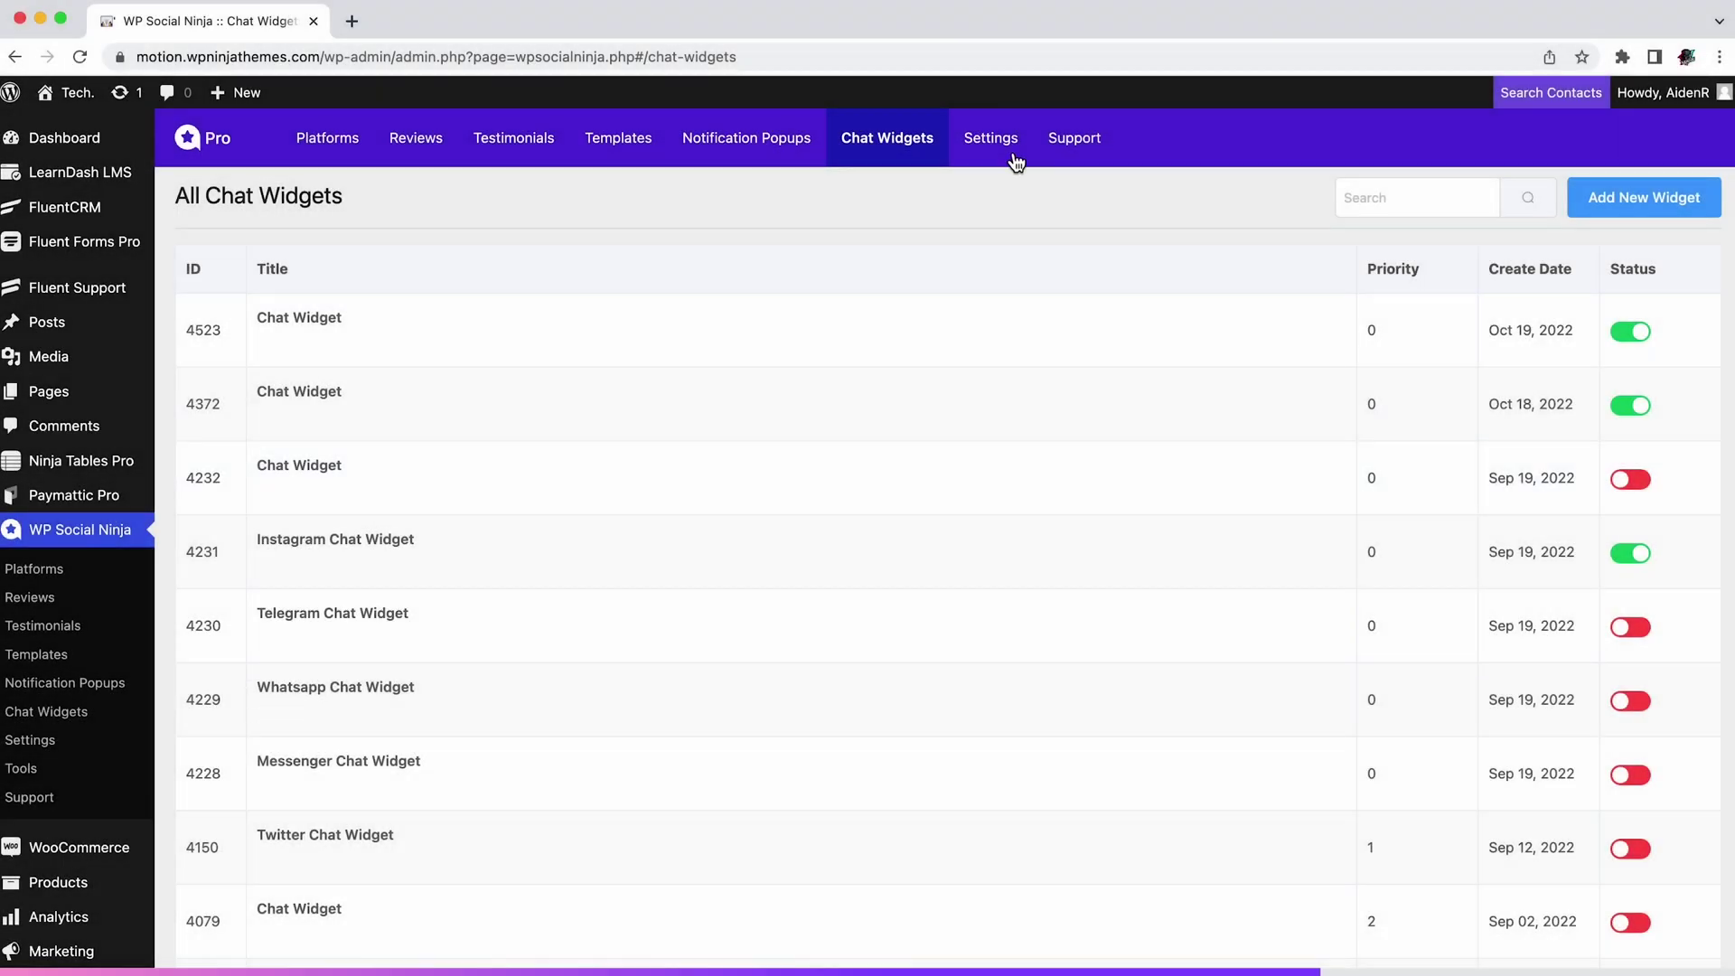
click(994, 154)
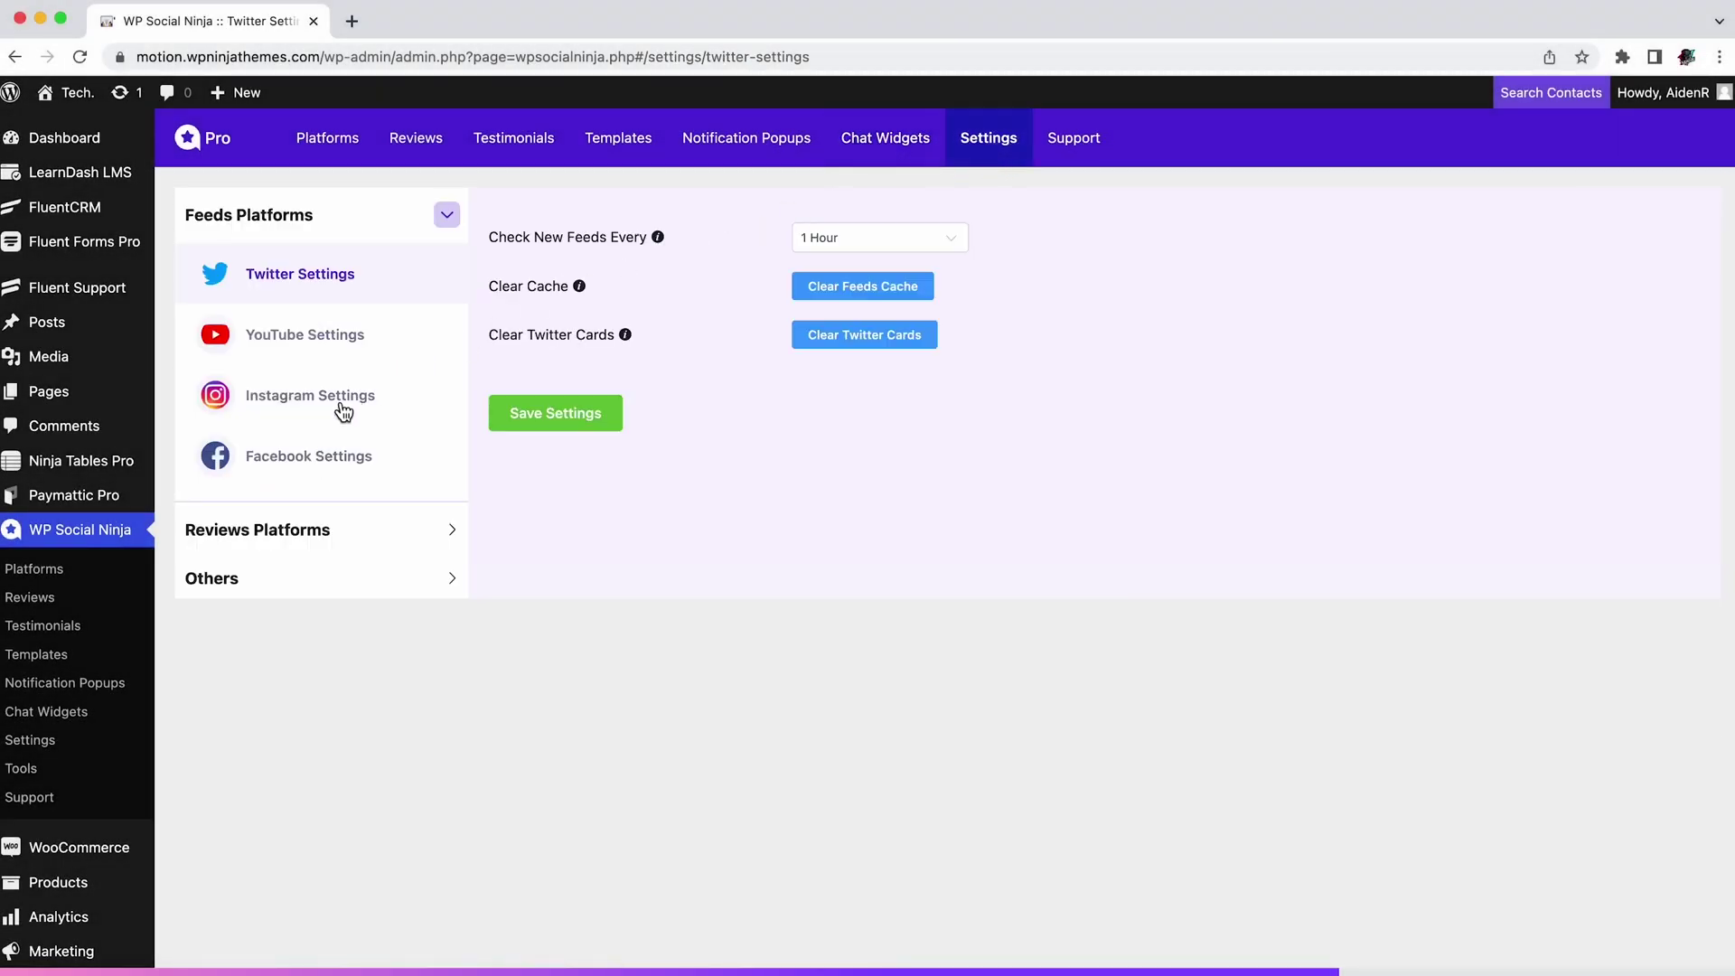
Step: Turn on Auto Syncing in the Google My Business review settings
click(354, 534)
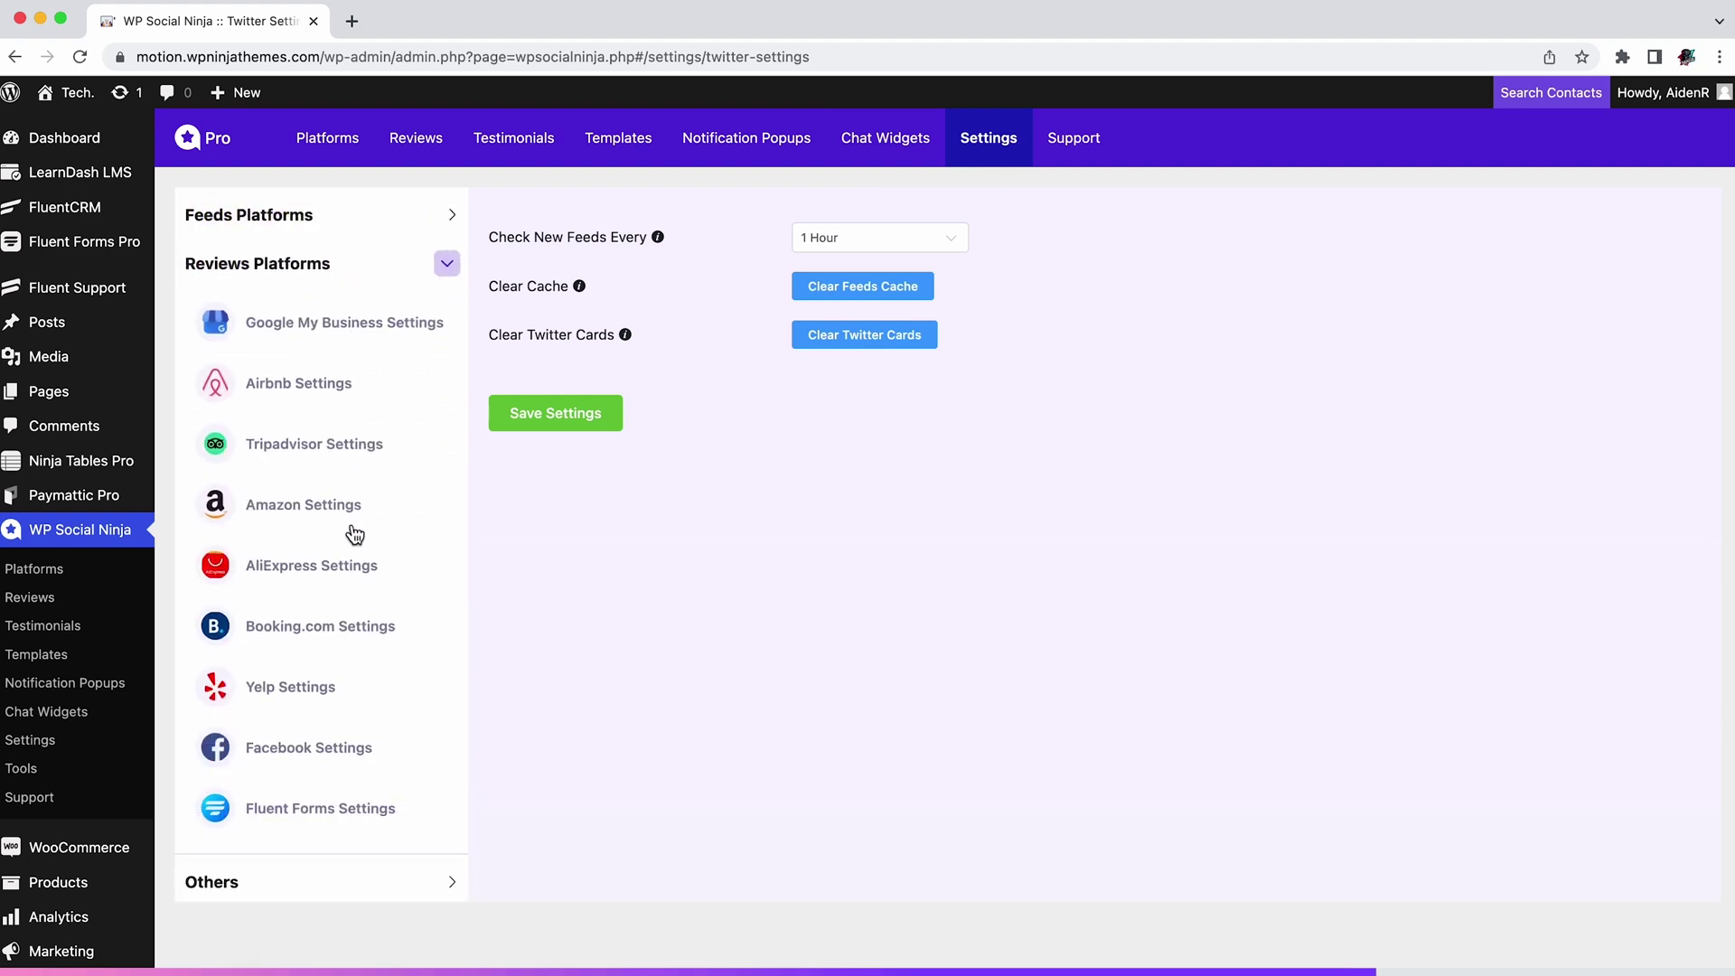
click(398, 329)
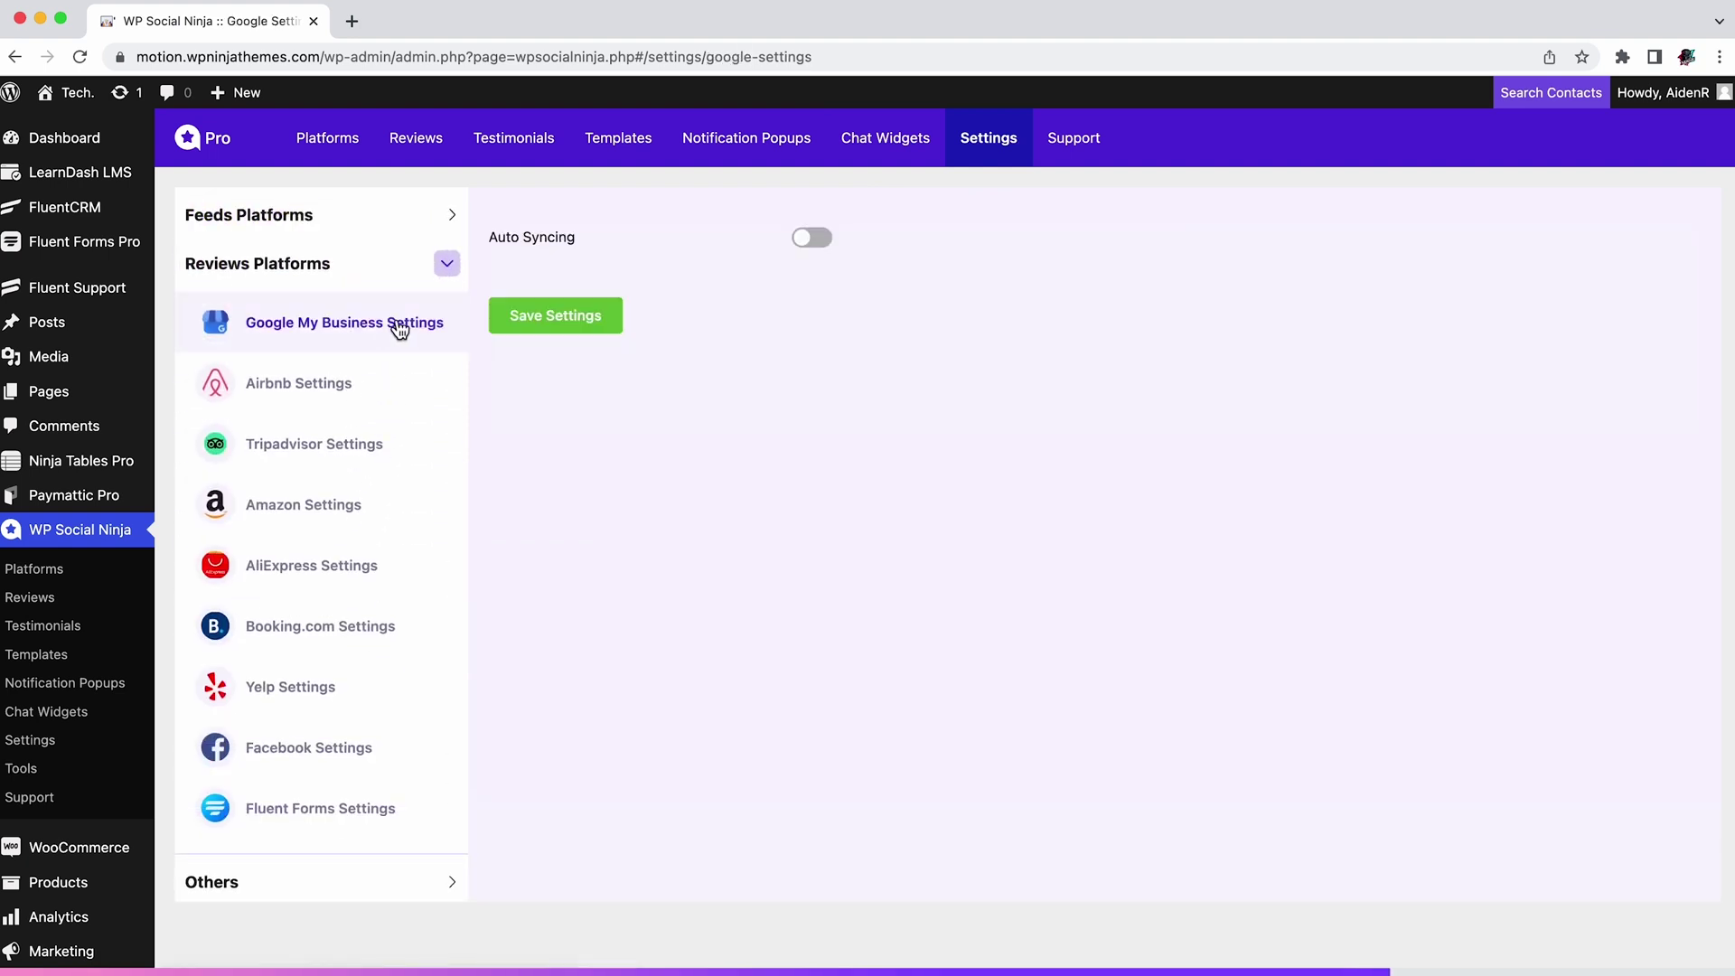
click(810, 238)
Step: Look at the Twitter feed settings, then go to Others > Translation Settings
click(329, 222)
click(425, 282)
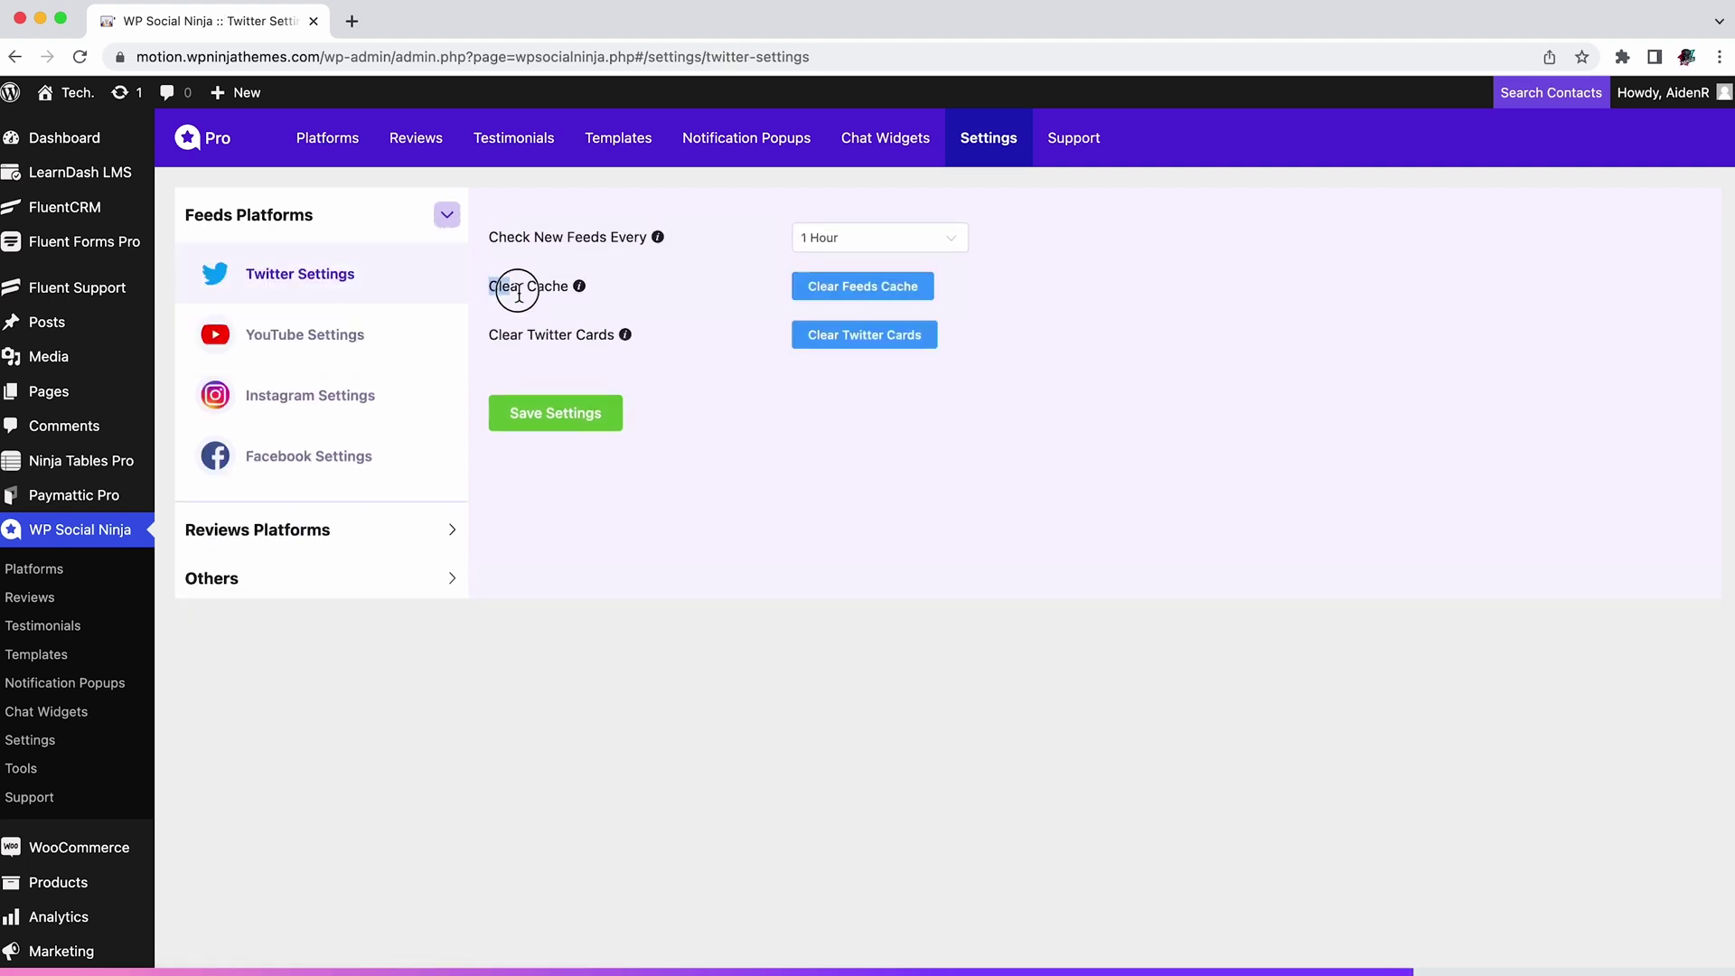
drag(519, 296, 634, 307)
click(583, 327)
click(325, 578)
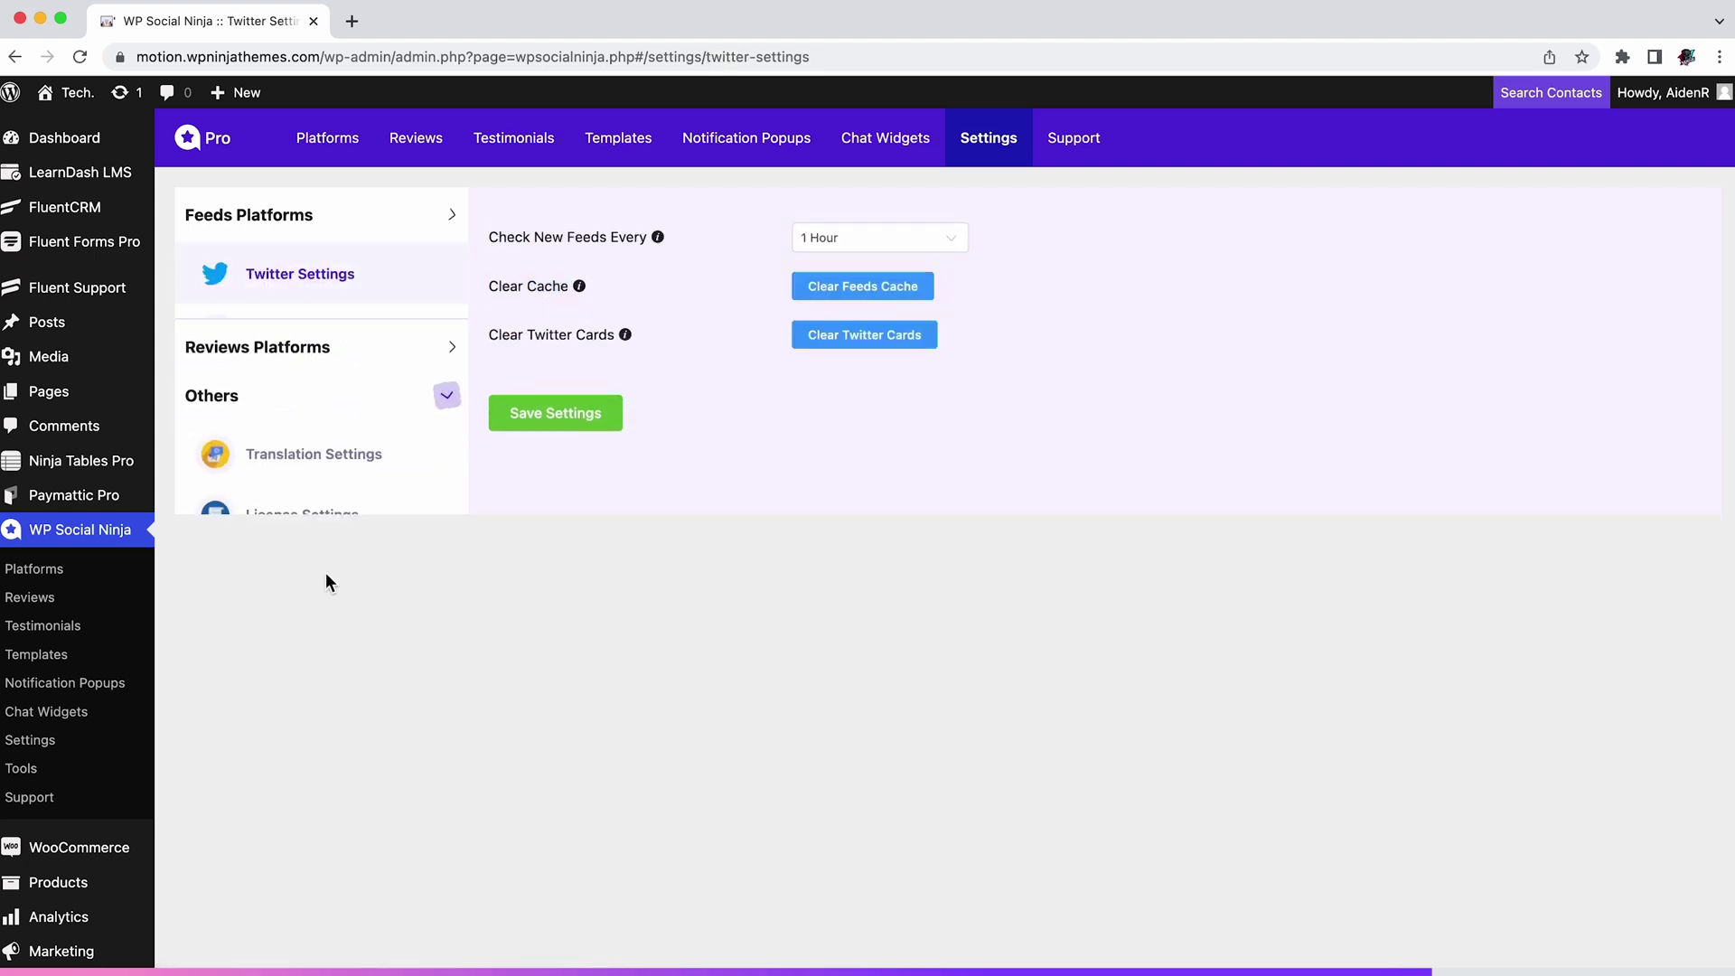
click(360, 381)
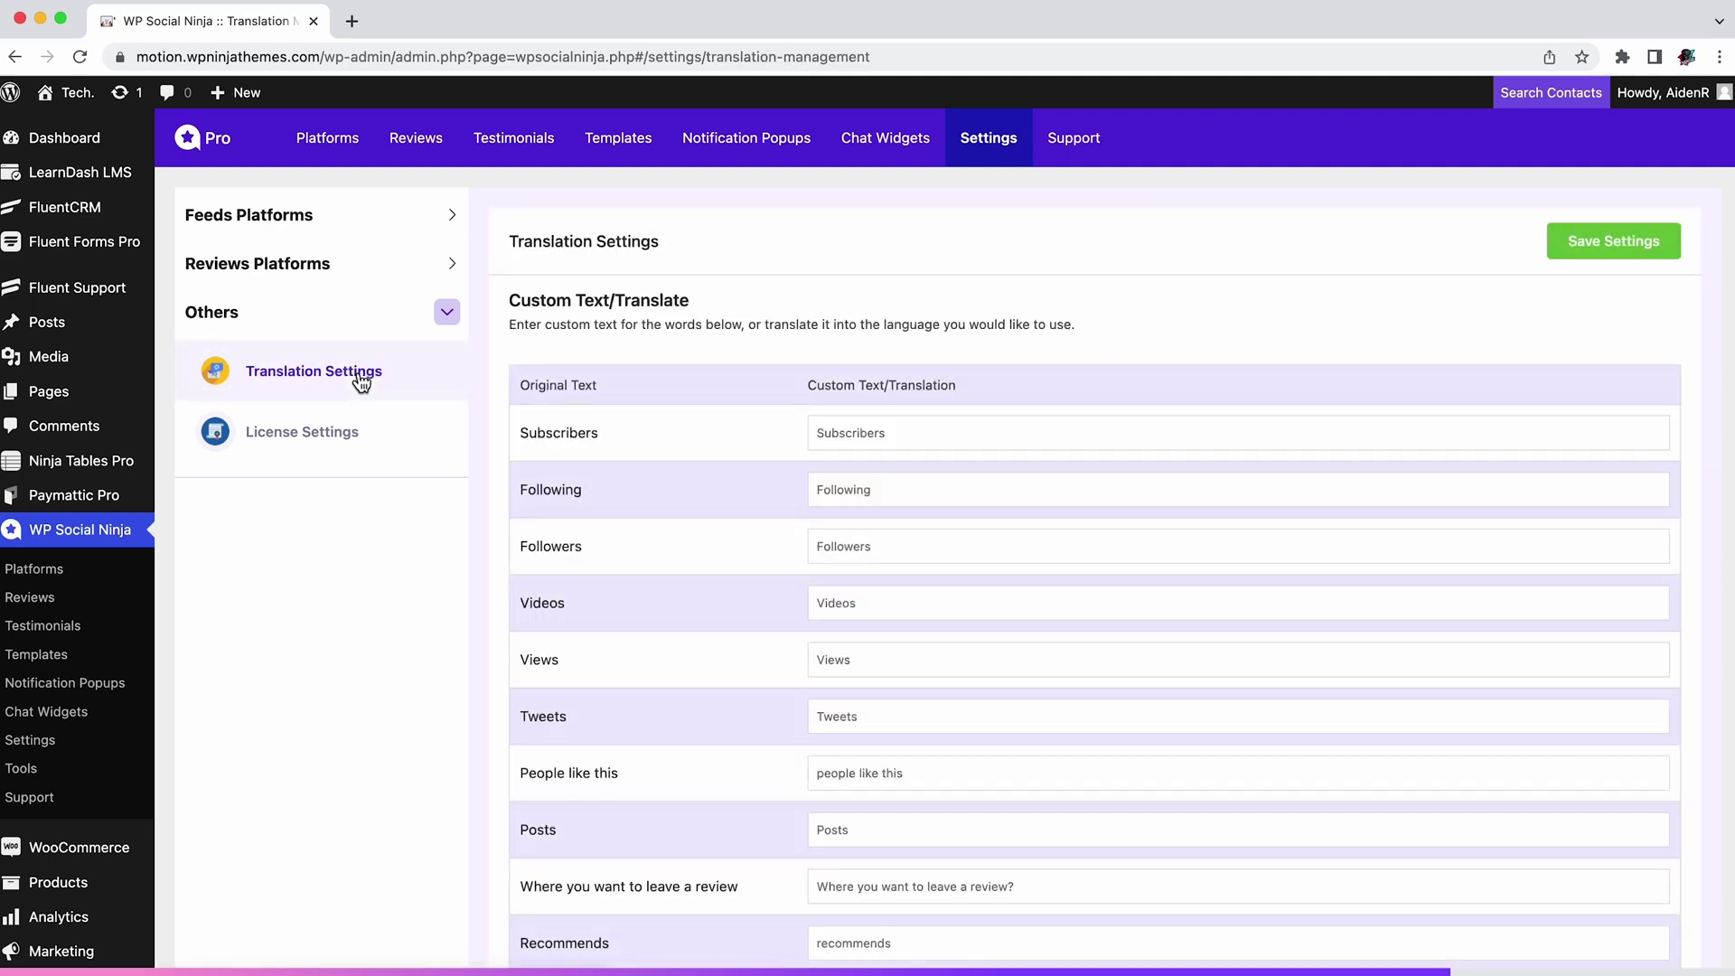
Step: Scroll through the translation texts and check the license status under License Settings
scroll(915, 538, down, 10)
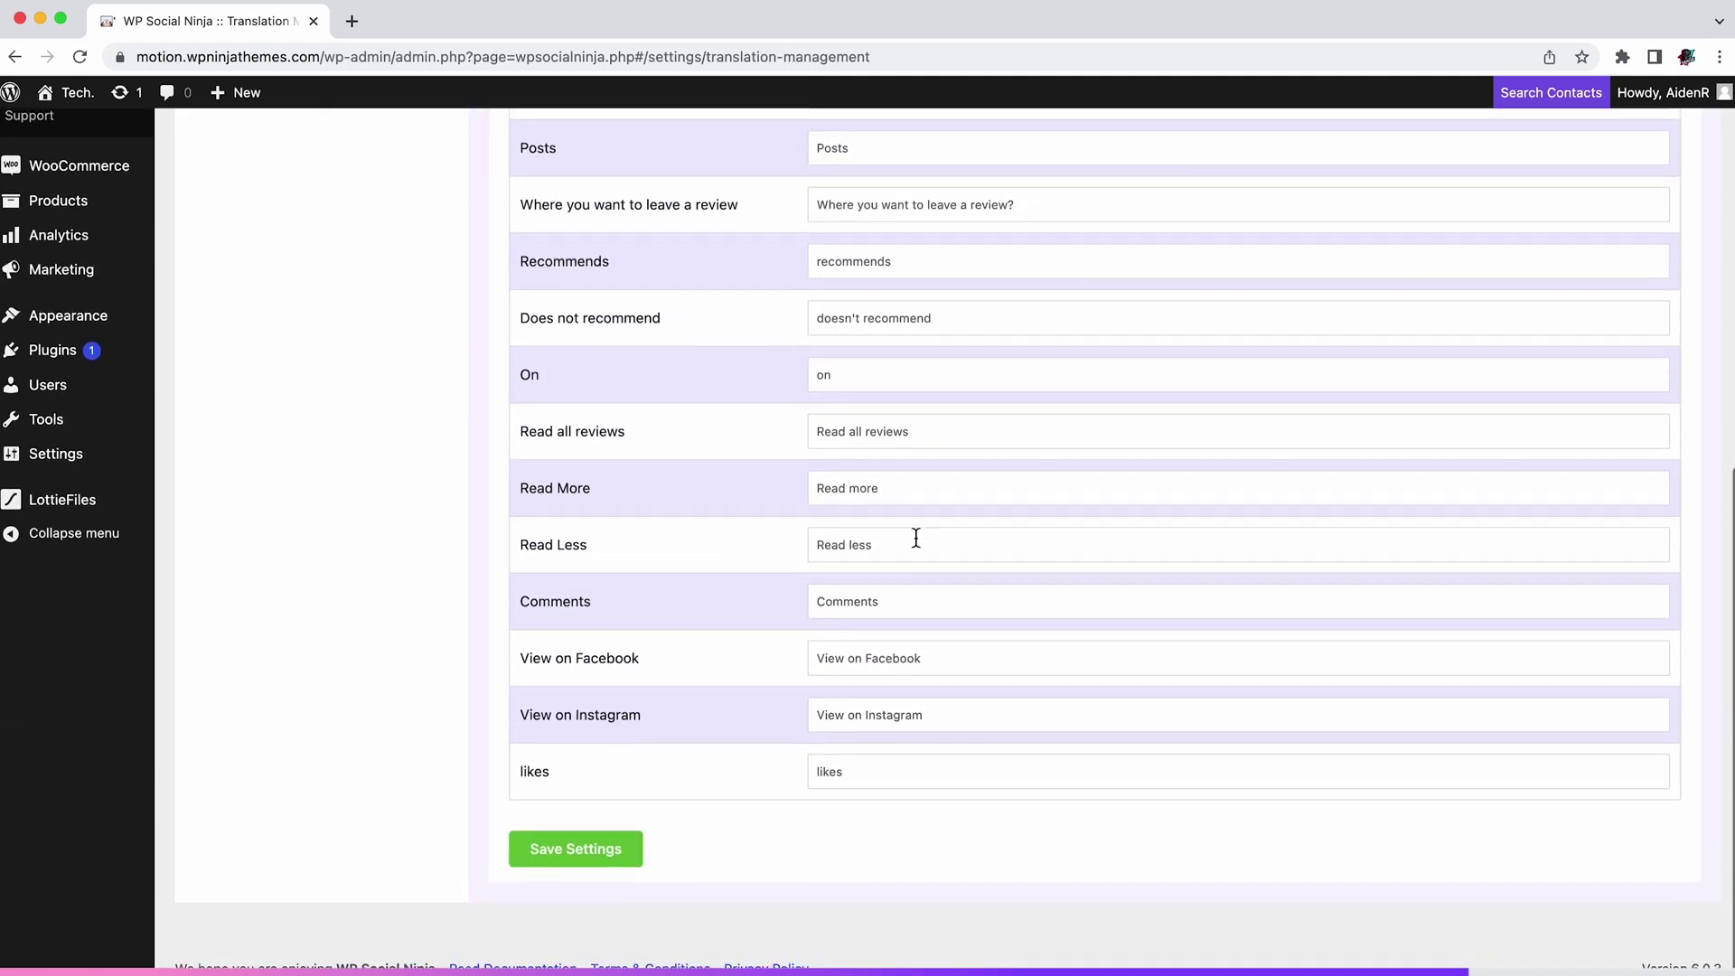
scroll(916, 537, up, 10)
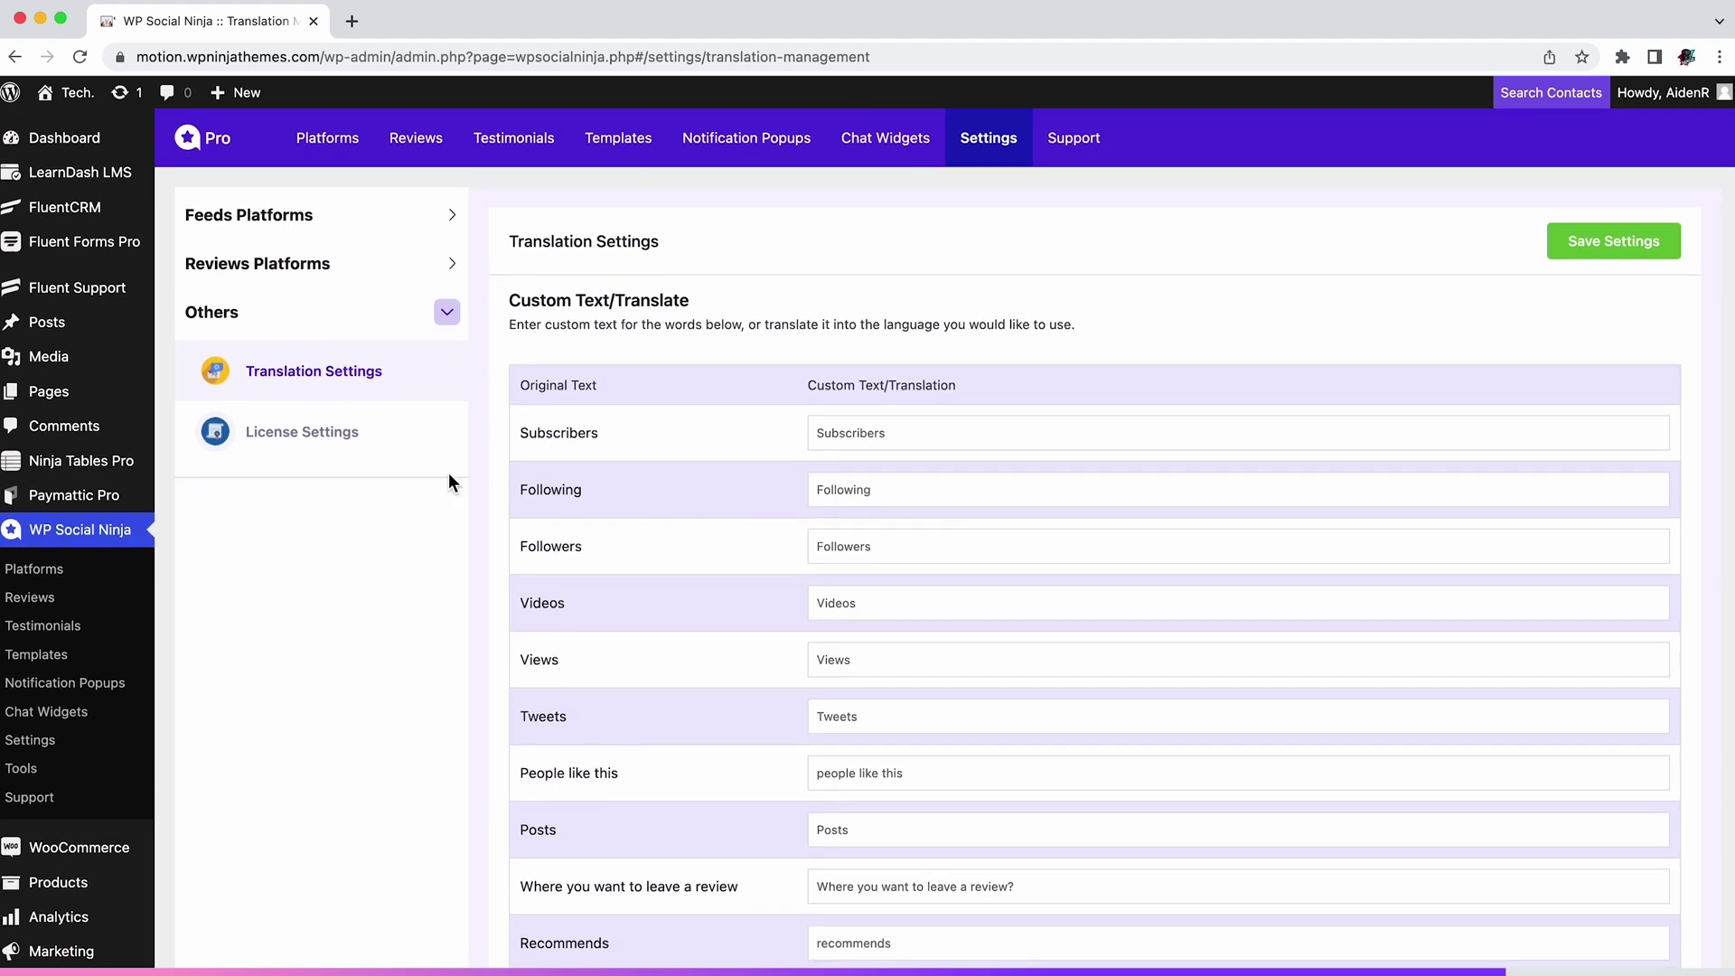
click(337, 453)
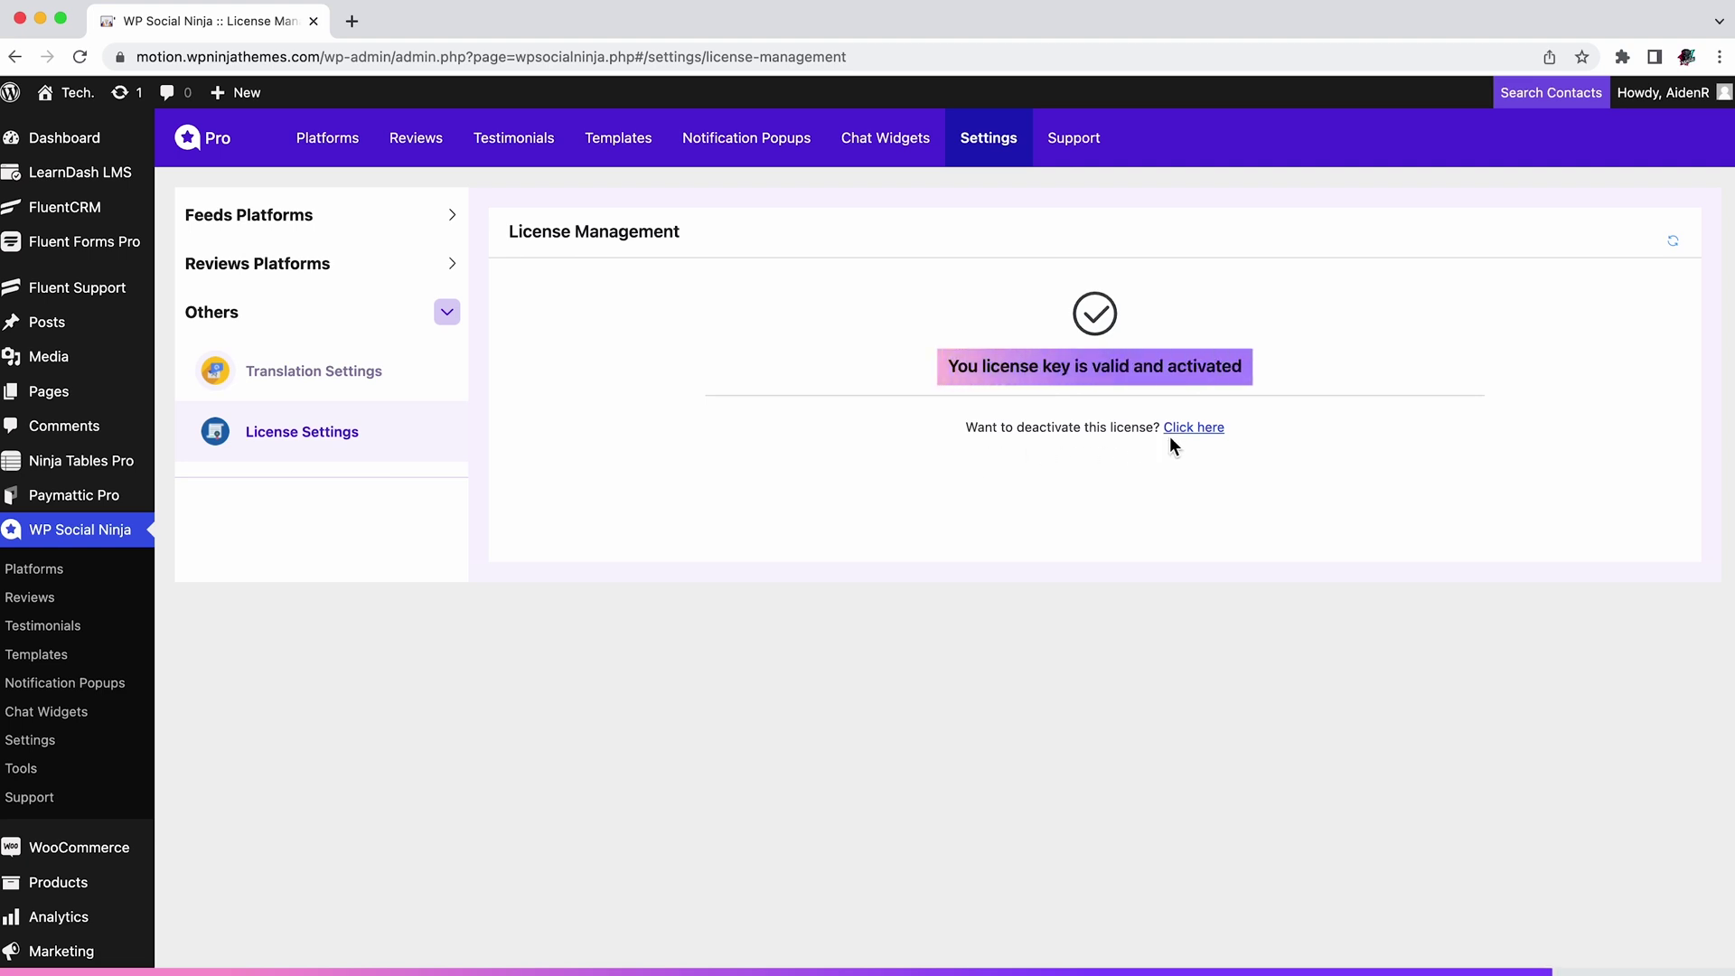
click(1084, 148)
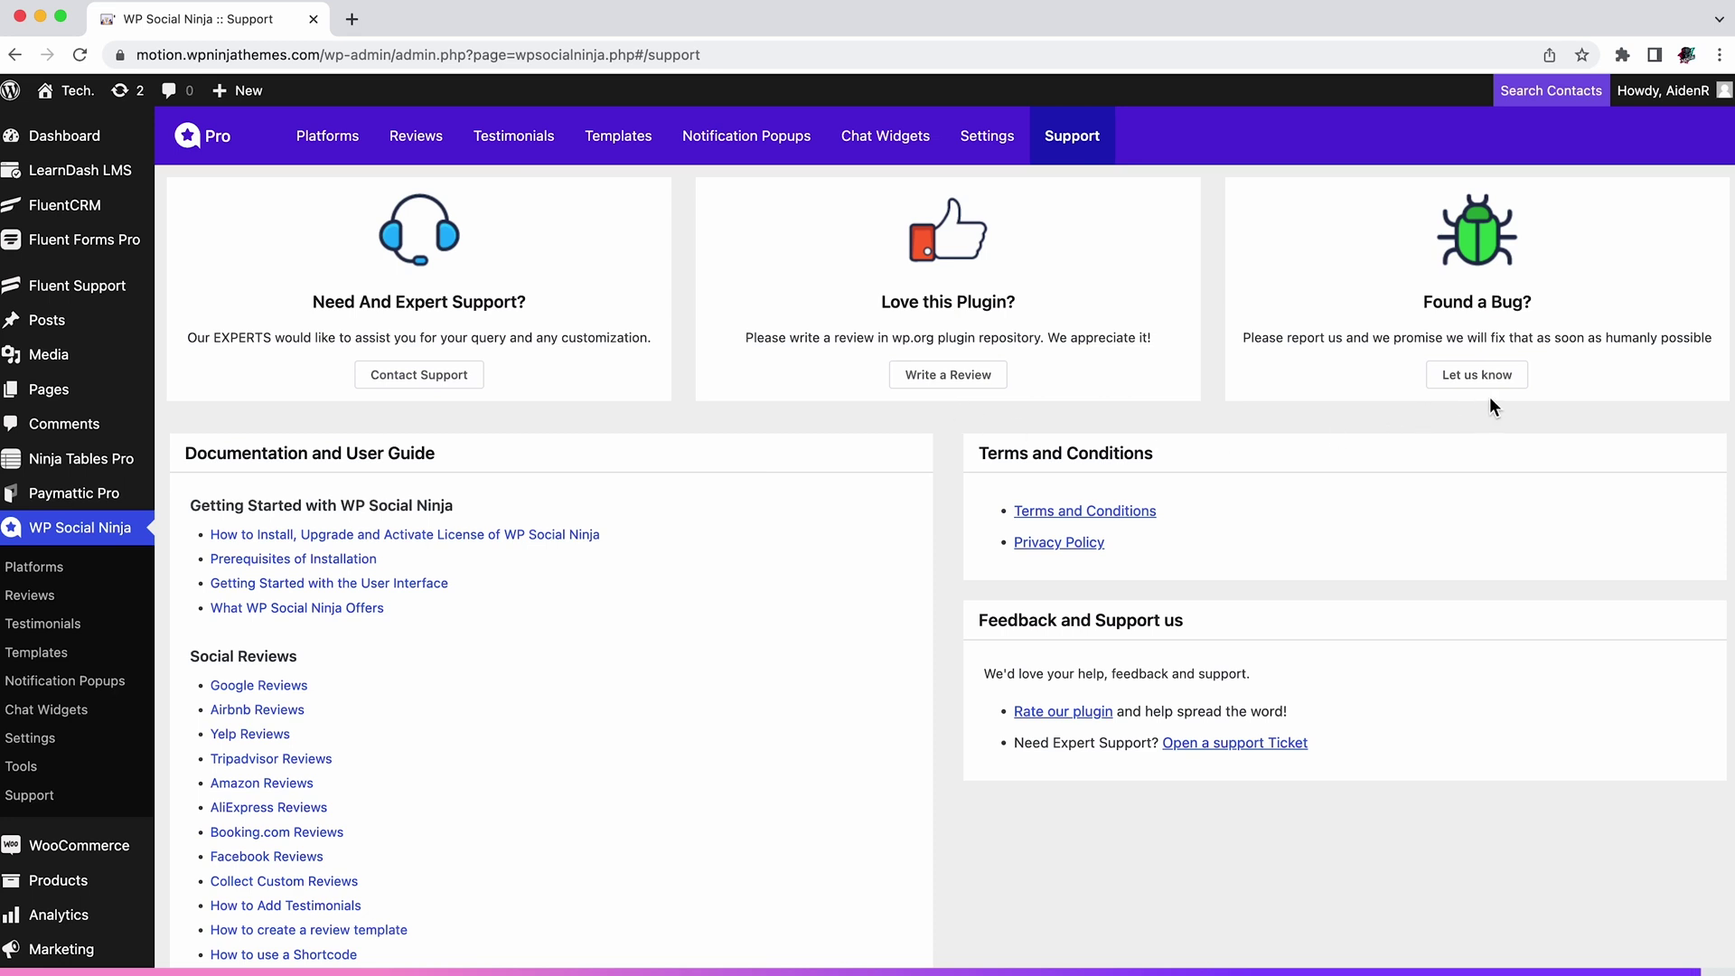
Step: Return to WP Social Ninja's Platforms overview of social feeds, review platforms and the chat widget
click(332, 152)
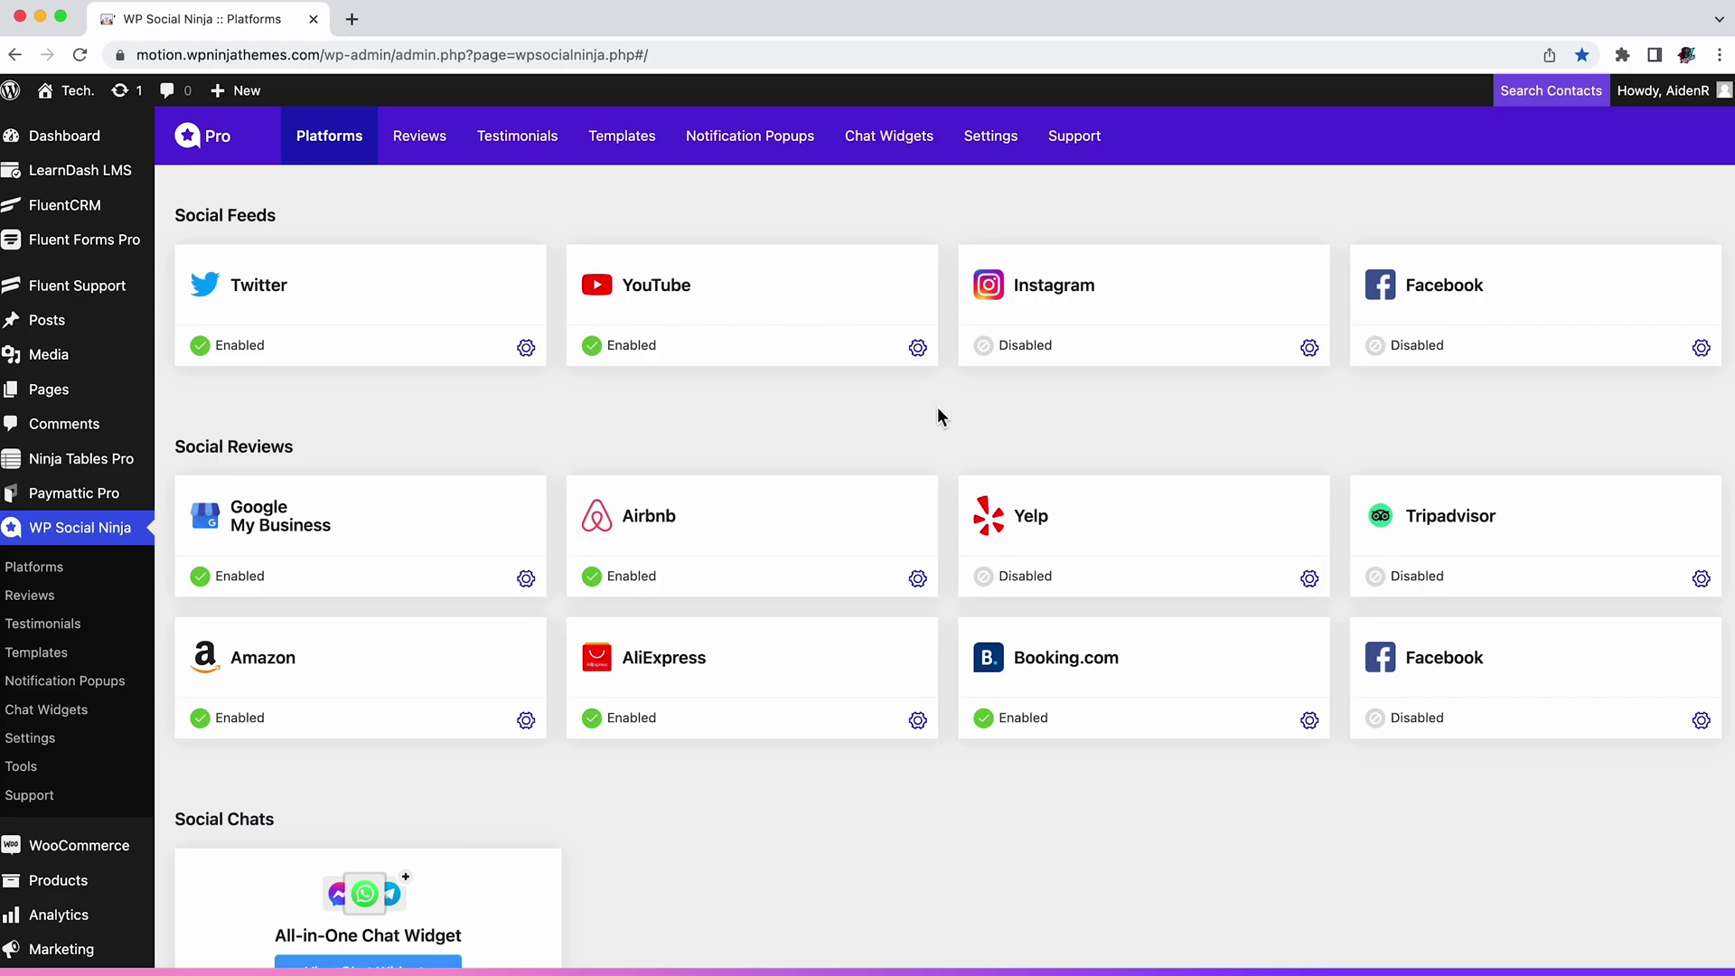